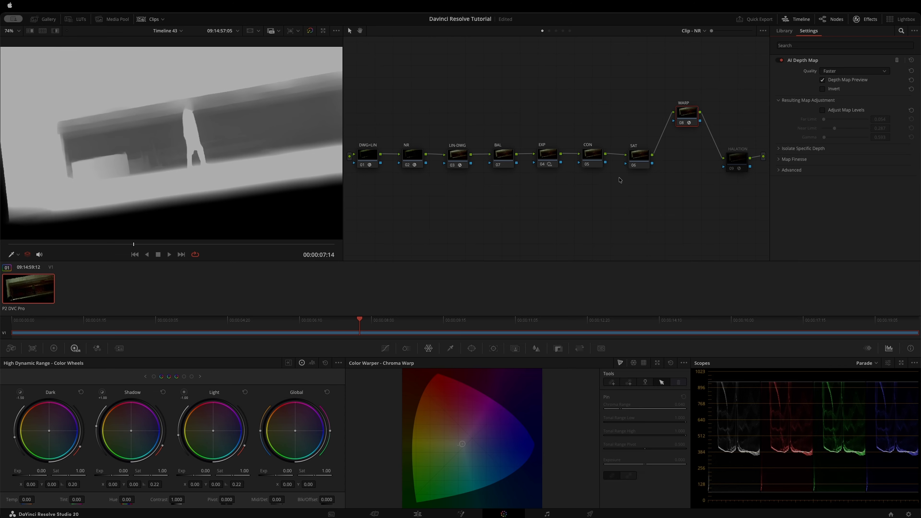
Compare the graded image with its depth map preview and bring up the Primaries color bars.
click(822, 80)
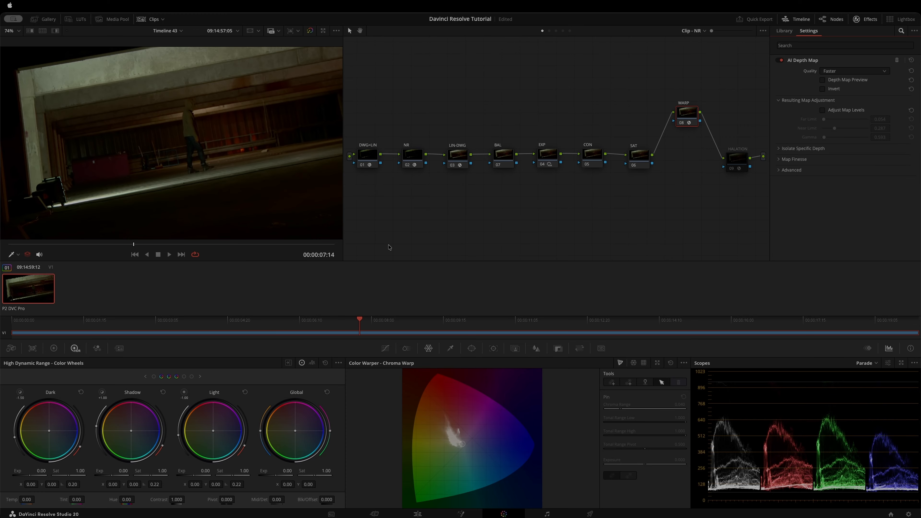
click(822, 81)
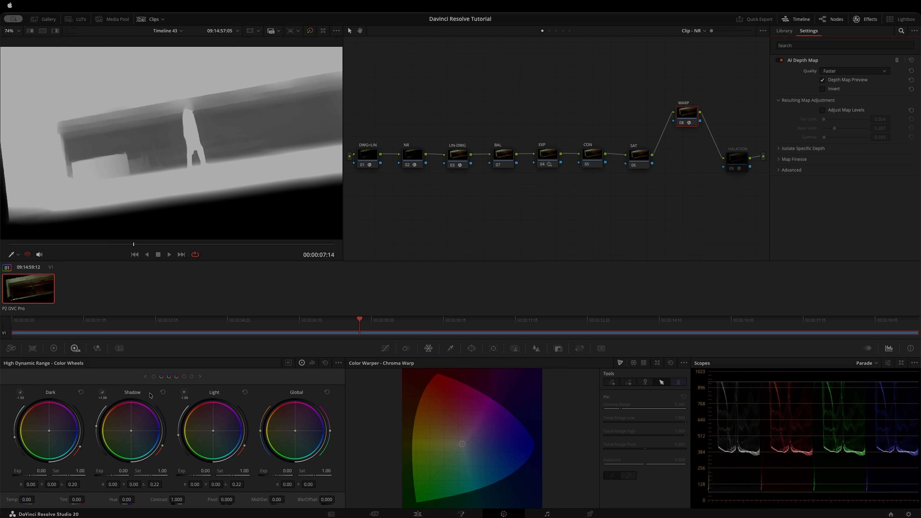
click(54, 349)
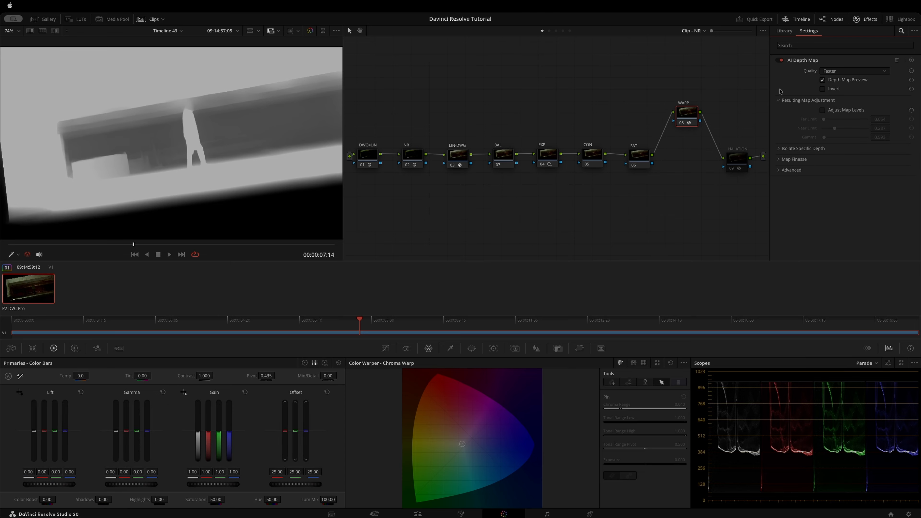
Try custom depth map levels with far limit 0.124, near limit 0.744 and gamma 0.581, with the level adjustment switched off again at the end.
click(822, 110)
mouse_move(824, 119)
mouse_down()
mouse_move(856, 129)
mouse_move(825, 138)
mouse_up()
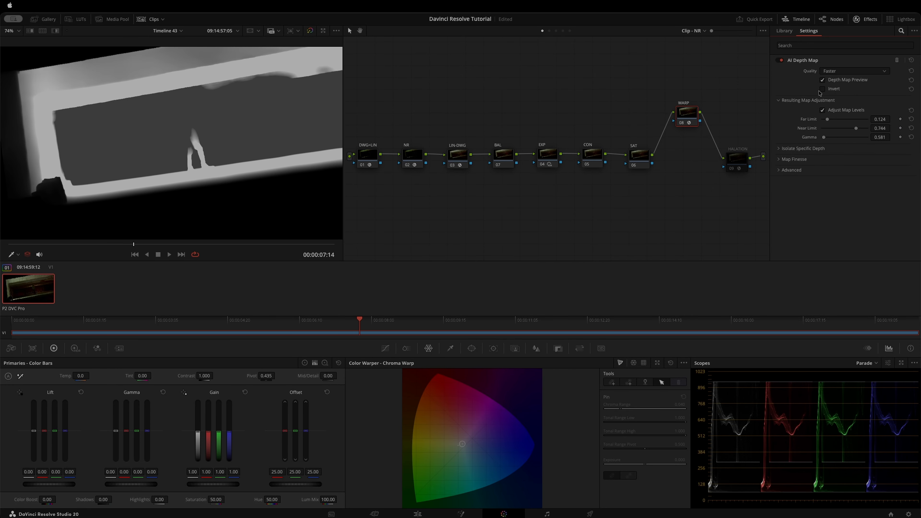
click(823, 111)
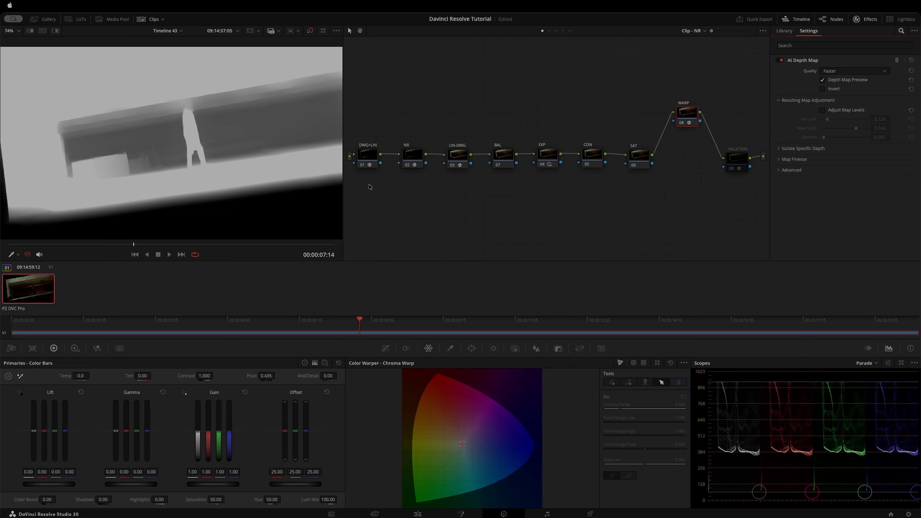
Hide the depth map preview and set the WARP node's master lift to -0.11 and master gain to 1.17.
click(822, 80)
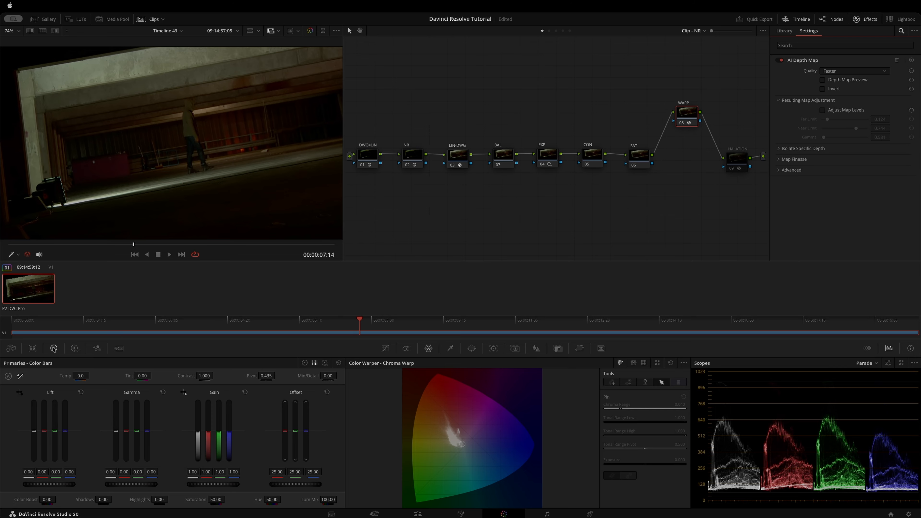
drag(32, 433, 32, 437)
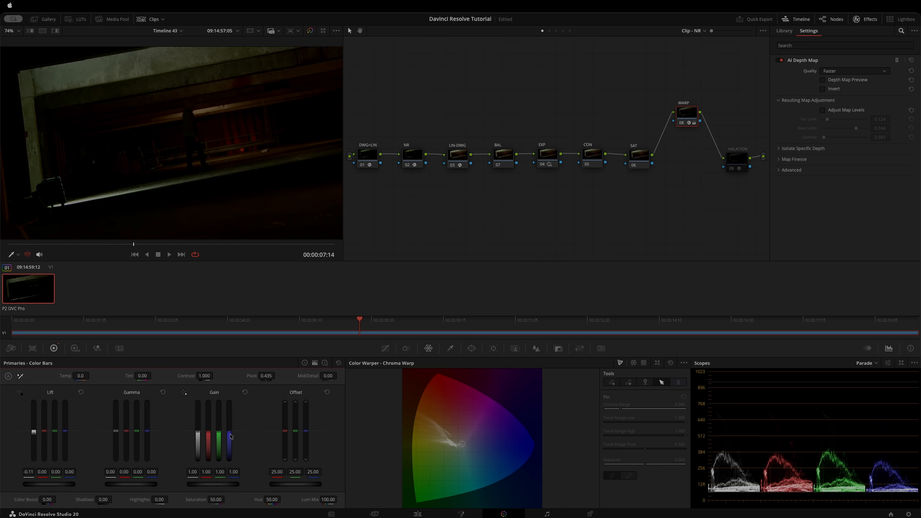
drag(198, 431, 197, 424)
drag(117, 431, 117, 432)
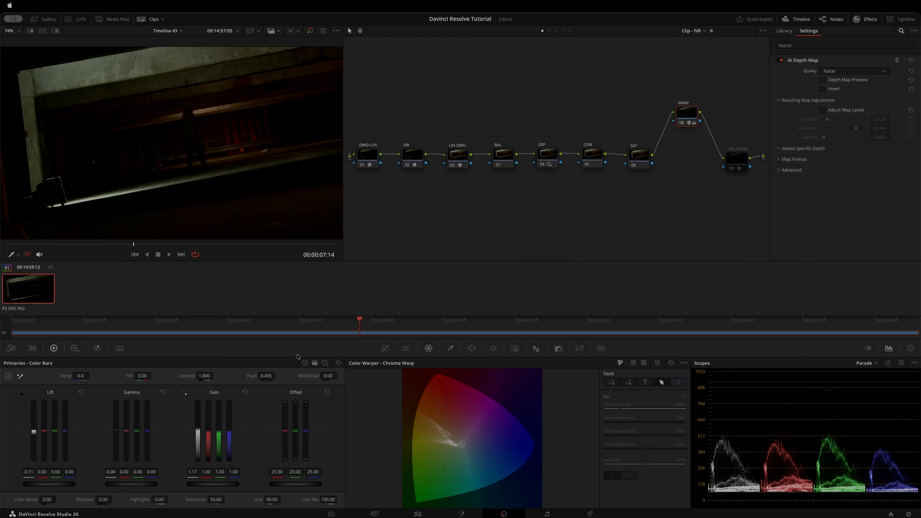
With the depth map preview shown, set the WARP node's master lift to -0.23 and master gain to 0.67.
click(823, 80)
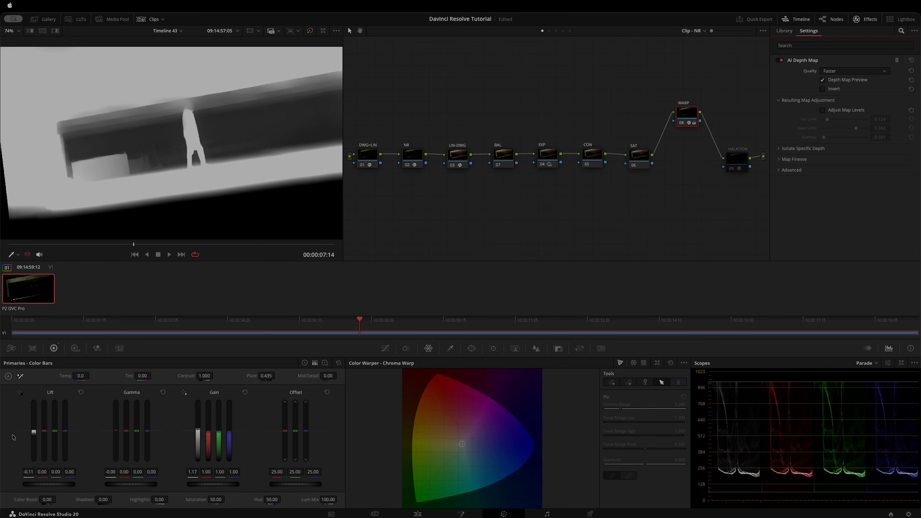
drag(36, 434, 36, 443)
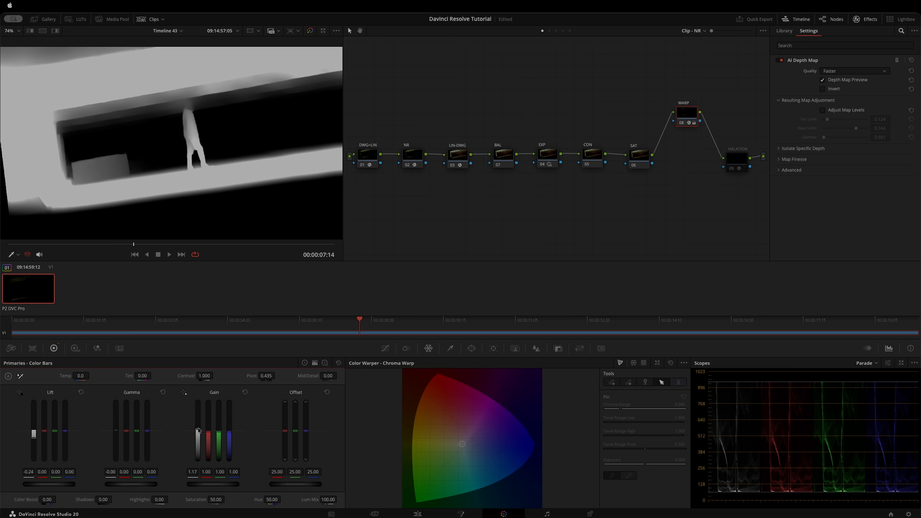
drag(198, 431, 198, 448)
drag(33, 438, 34, 437)
drag(117, 432, 117, 433)
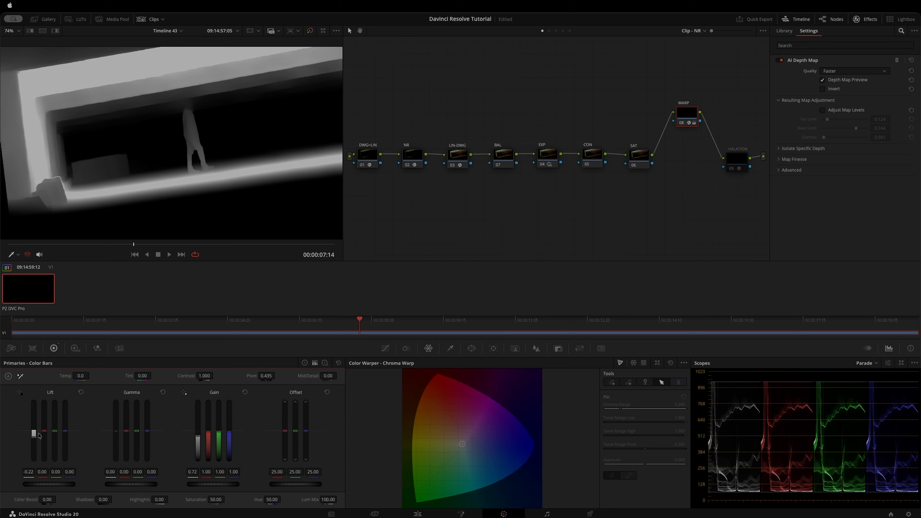
drag(34, 435, 33, 436)
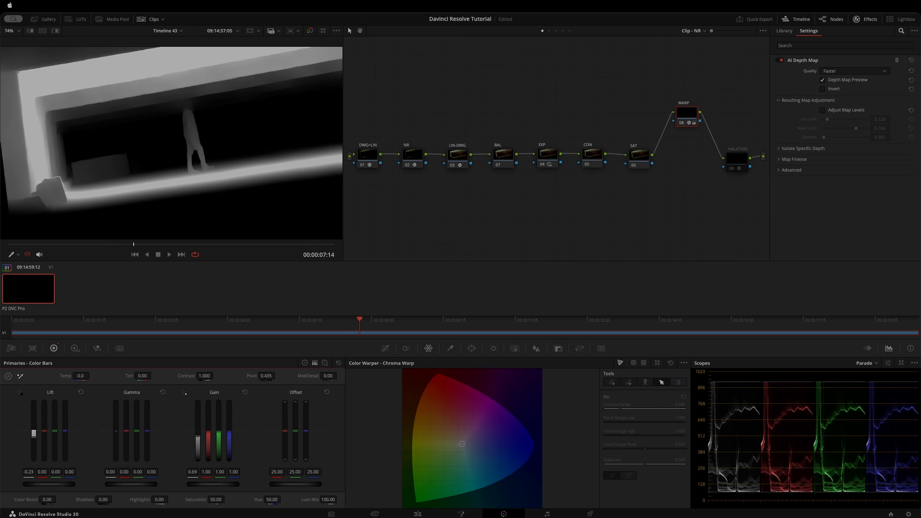
drag(197, 436, 198, 437)
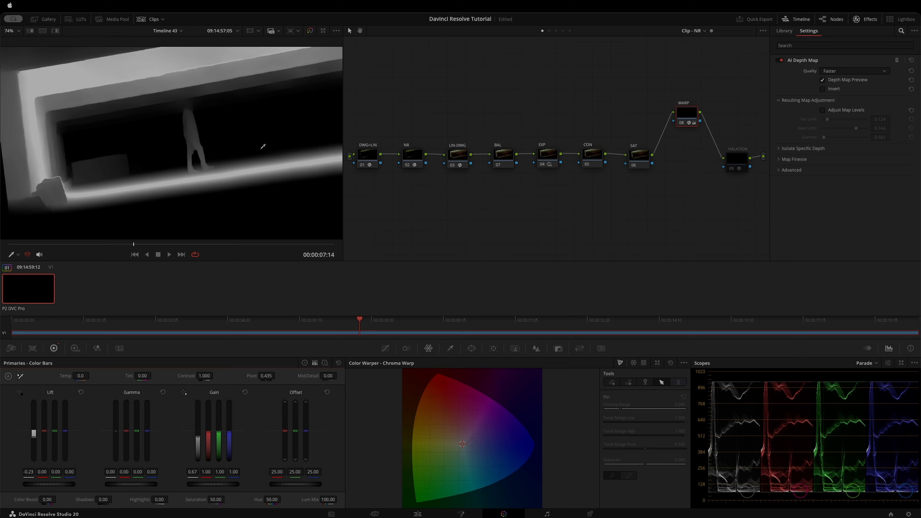
Hide the depth map preview and shift the HDR Global wheel toward blue, to X 0.13 and Y -0.08.
click(76, 348)
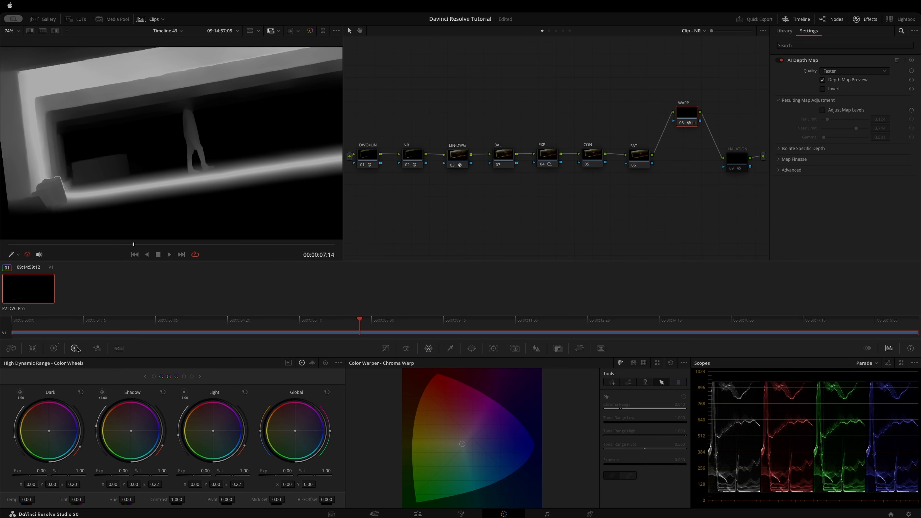
click(822, 81)
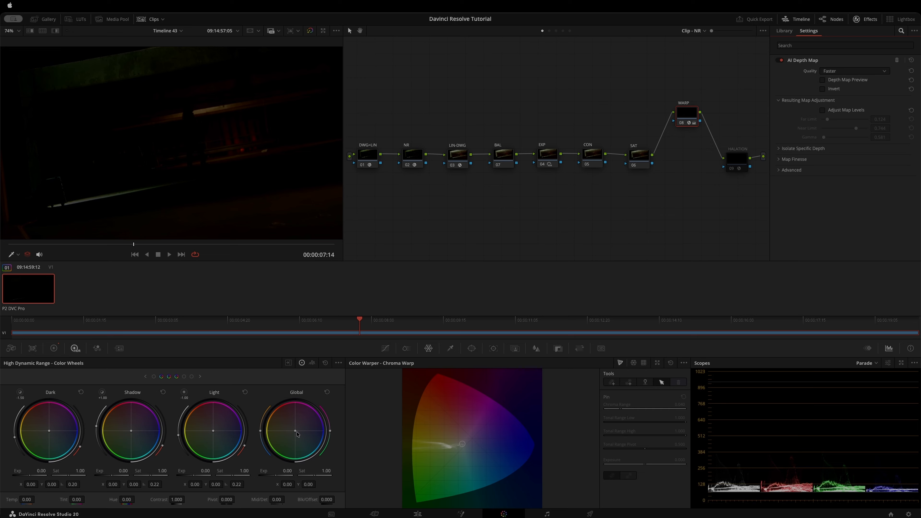
drag(297, 435, 303, 435)
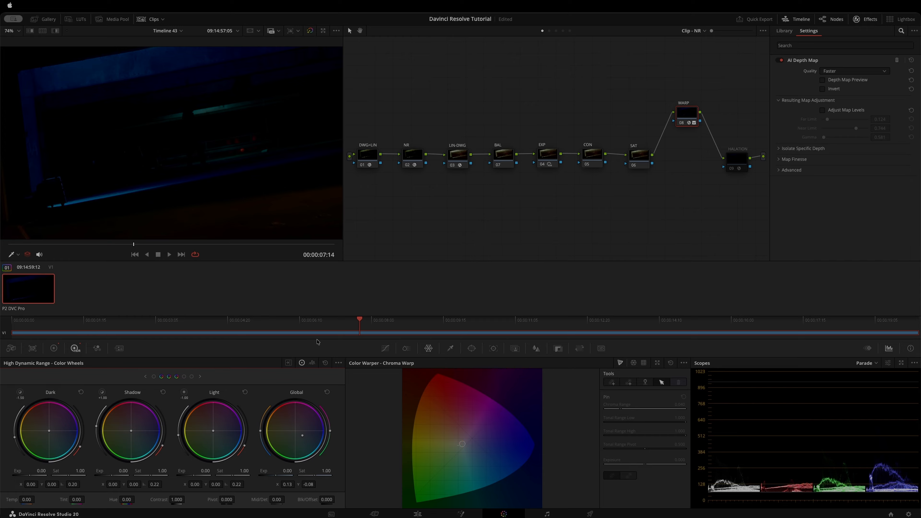
Set the WARP node's master gain to 0.53 and master lift to -0.19 in the primaries.
click(53, 349)
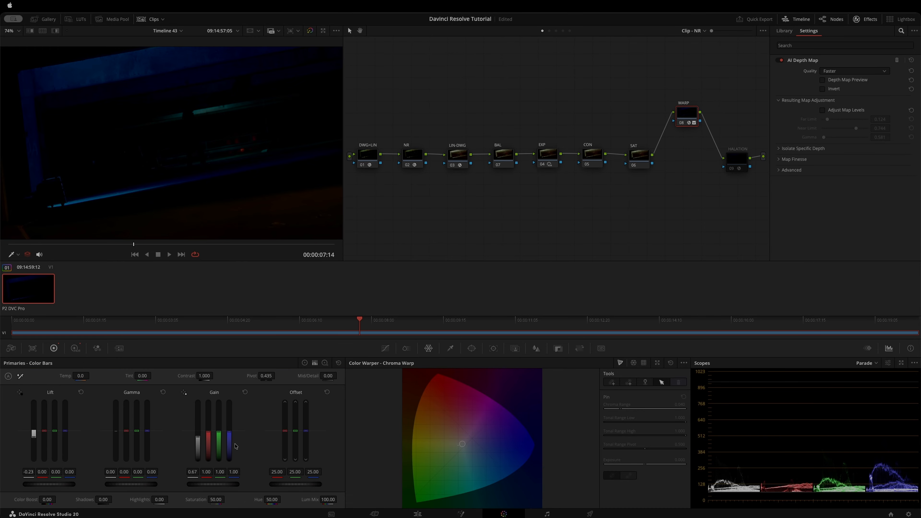
drag(196, 438, 197, 438)
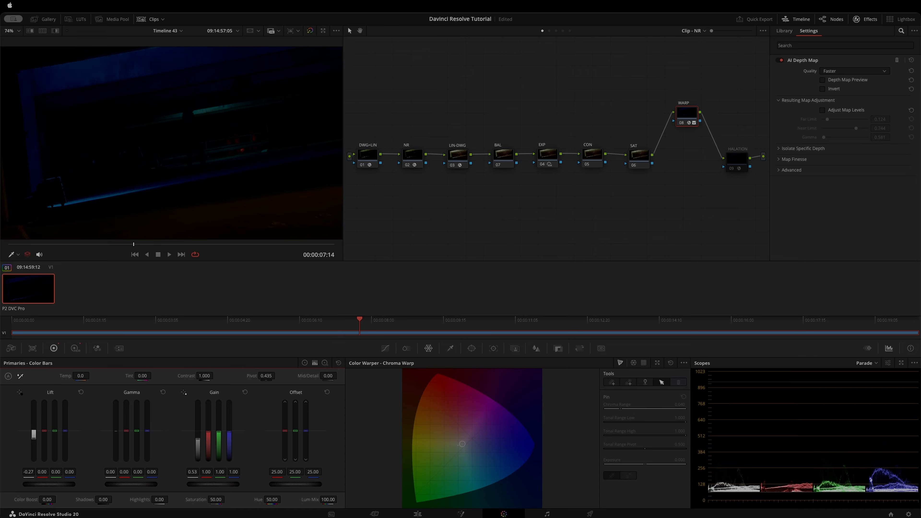
mouse_move(49, 484)
mouse_down()
mouse_move(62, 484)
mouse_move(52, 484)
mouse_up()
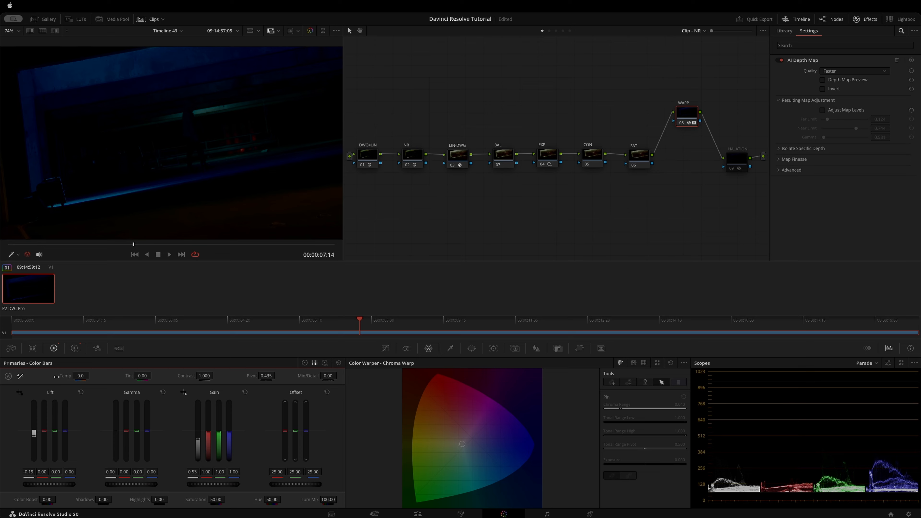
Refine the blue tint by setting the HDR Global wheel to X 0.15 and Y -0.04.
click(74, 348)
click(54, 348)
click(74, 348)
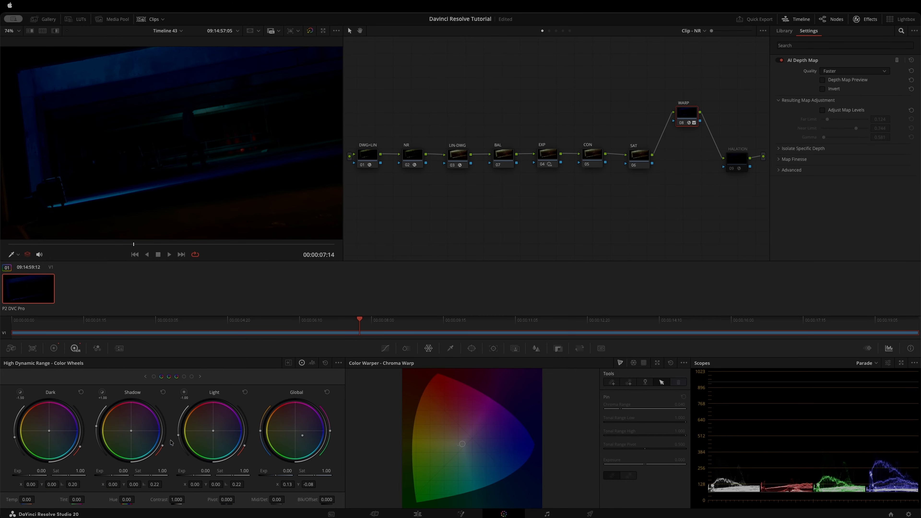
drag(304, 438, 303, 433)
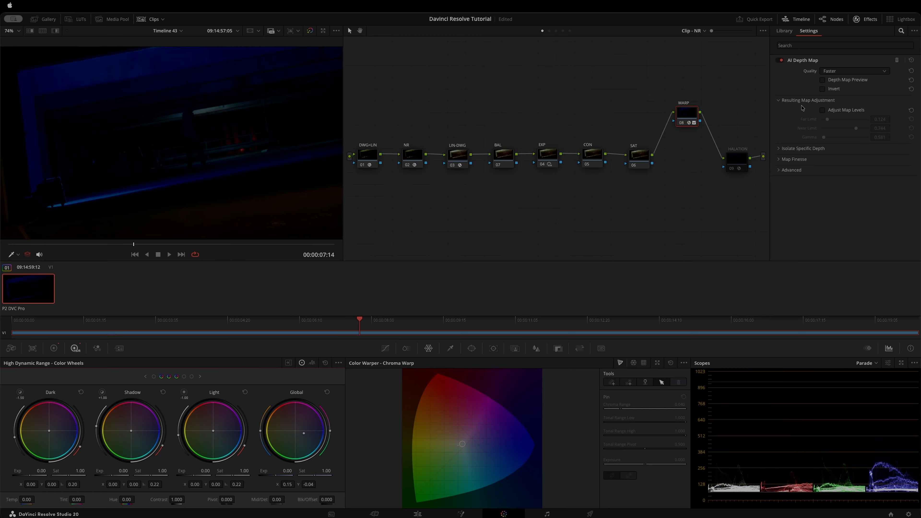
Check the blue grade against the depth map preview and against the image with the AI Depth Map effect disabled.
click(822, 81)
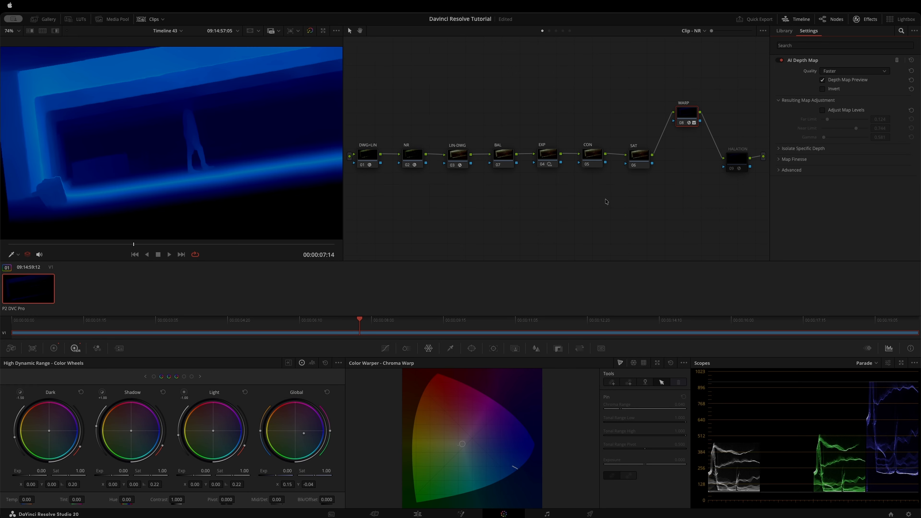
click(823, 80)
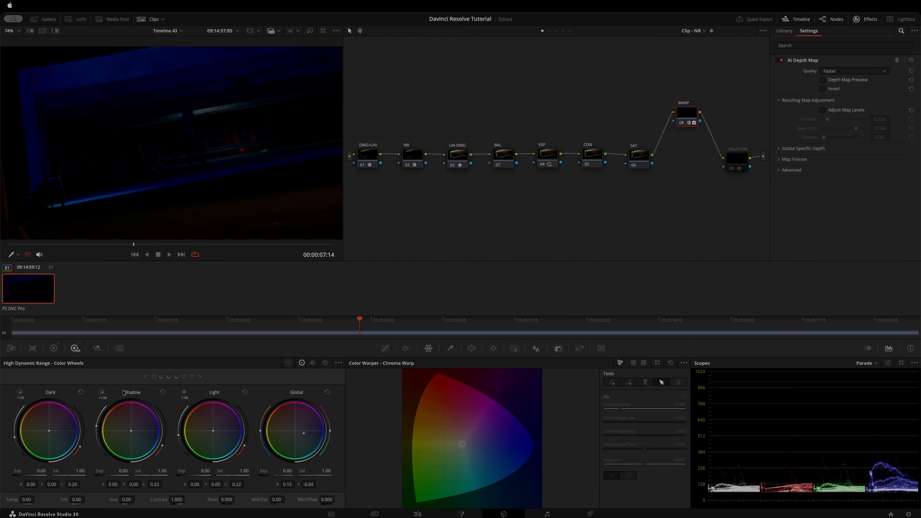
click(53, 348)
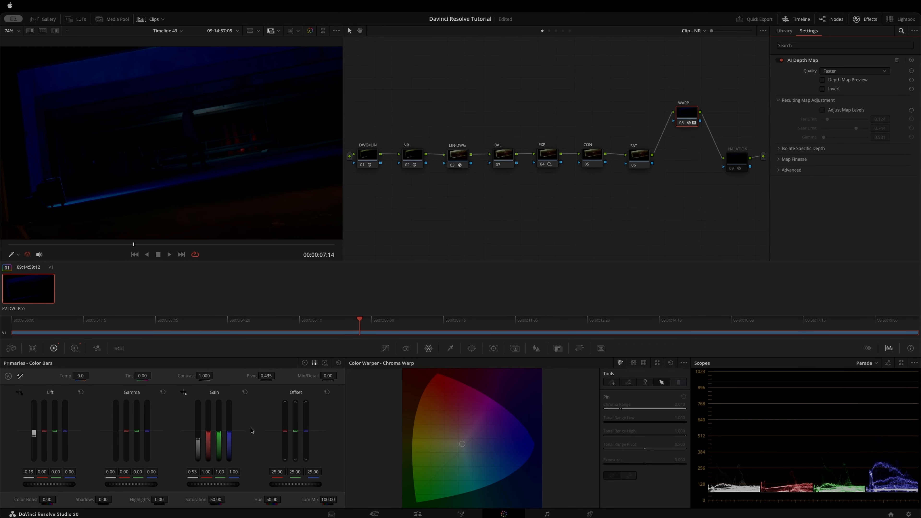
click(781, 61)
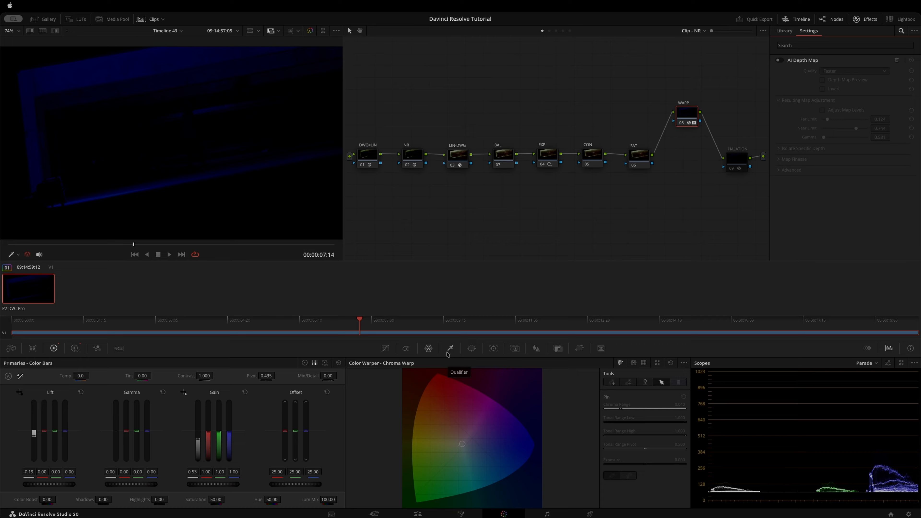
click(781, 60)
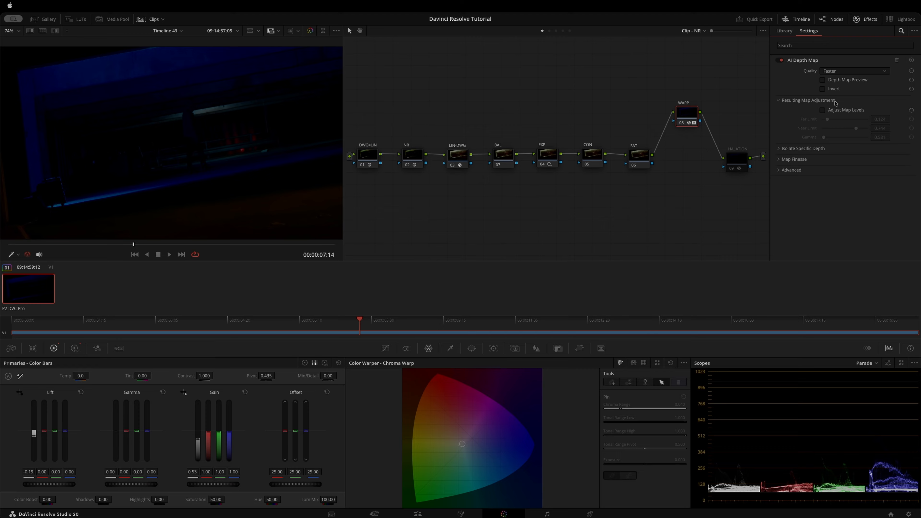
Enable Adjust Map Levels, show the depth map preview and set the far limit to 0.101.
click(823, 110)
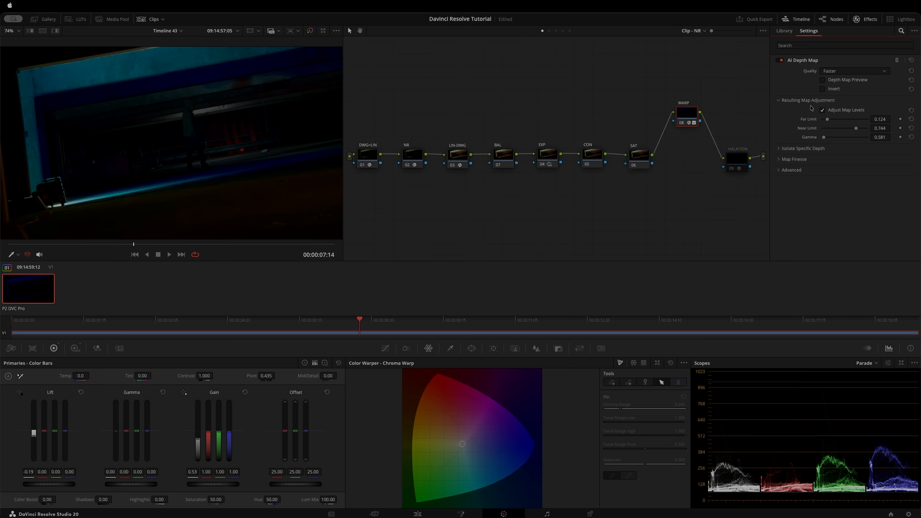
click(822, 80)
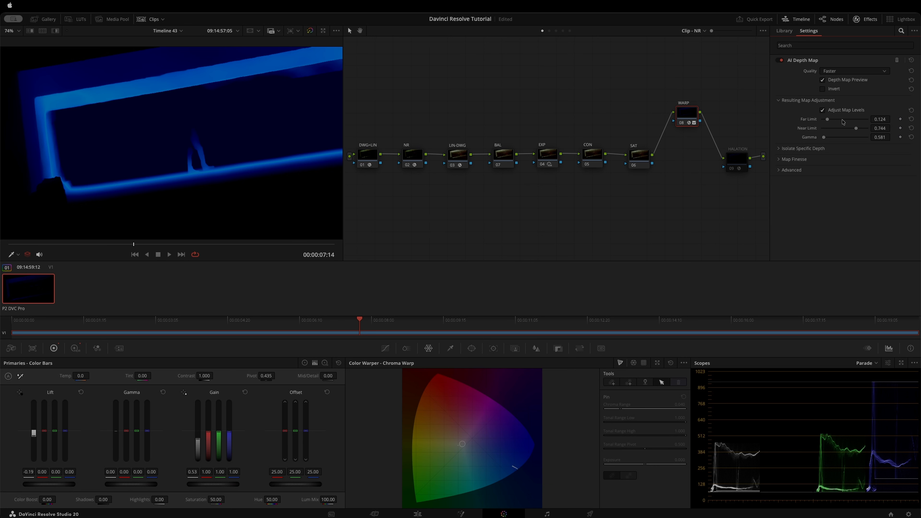
drag(827, 121, 826, 121)
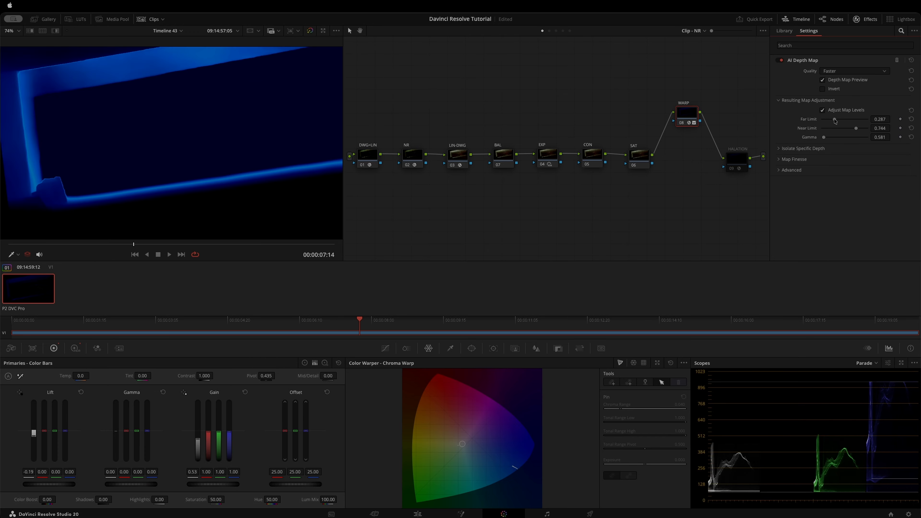
Reset all HDR color wheel adjustments on the WARP node.
click(75, 348)
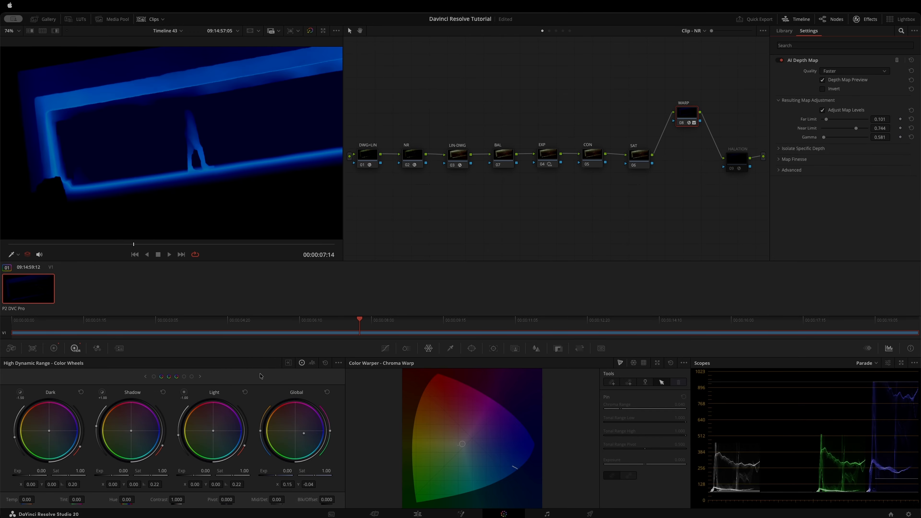
click(326, 363)
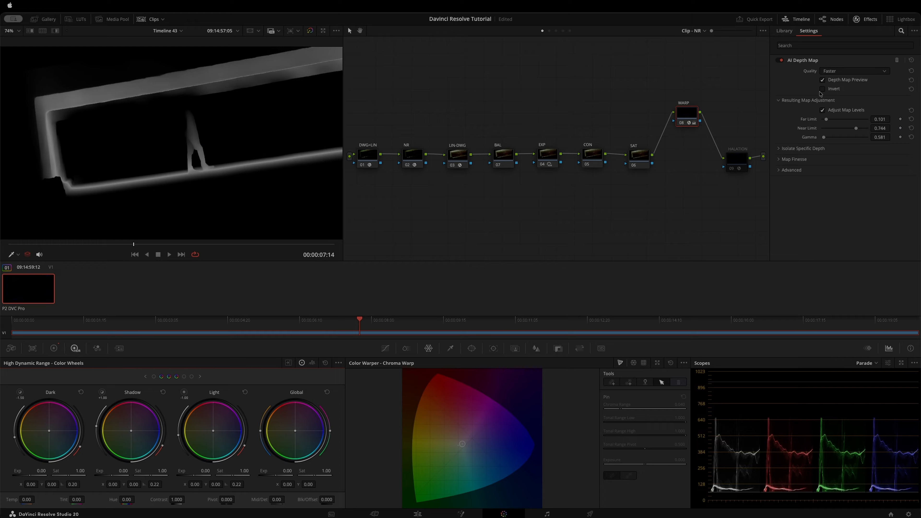
Set the depth map levels to far limit 0.101, near limit 1.000 and gamma 0.500.
drag(826, 119, 821, 122)
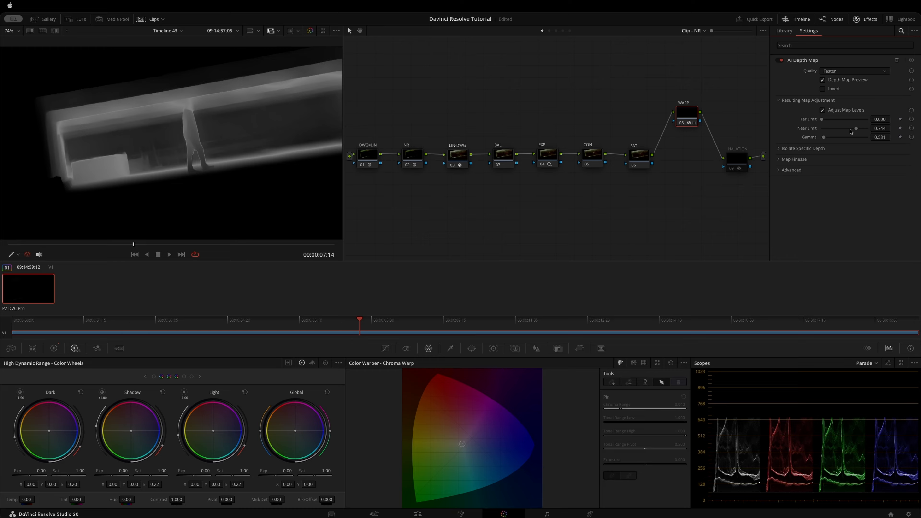
drag(851, 131, 882, 132)
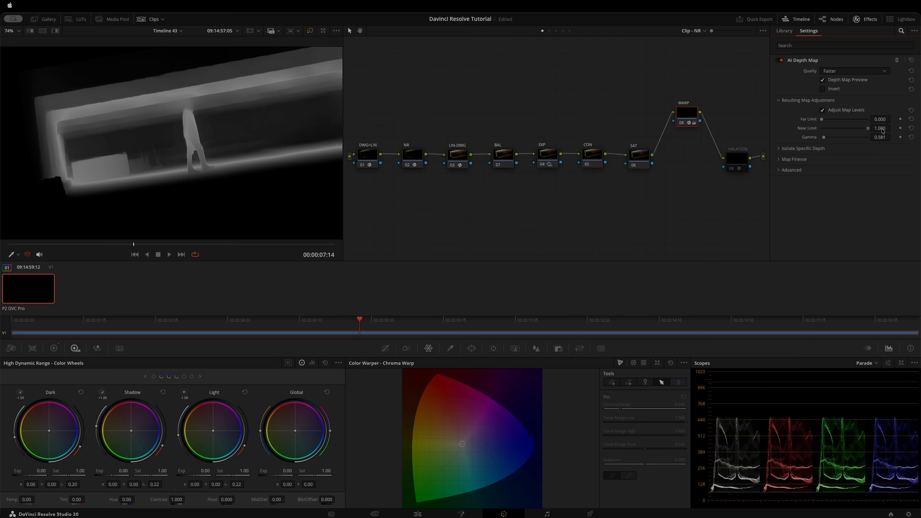
mouse_move(825, 143)
mouse_down()
mouse_move(836, 141)
mouse_move(820, 142)
mouse_up()
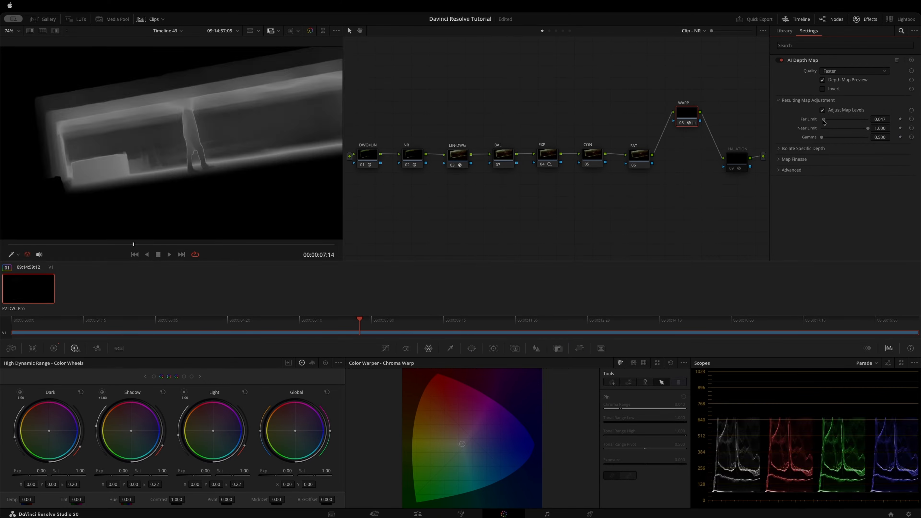
drag(822, 119, 826, 121)
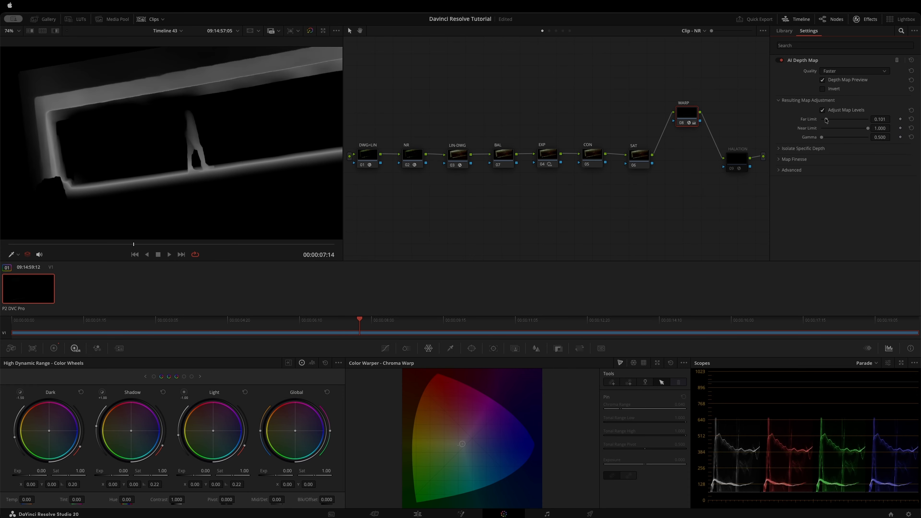
Hide the depth map preview, set the far limit to 0.132 and reset all primaries on the WARP node.
click(822, 80)
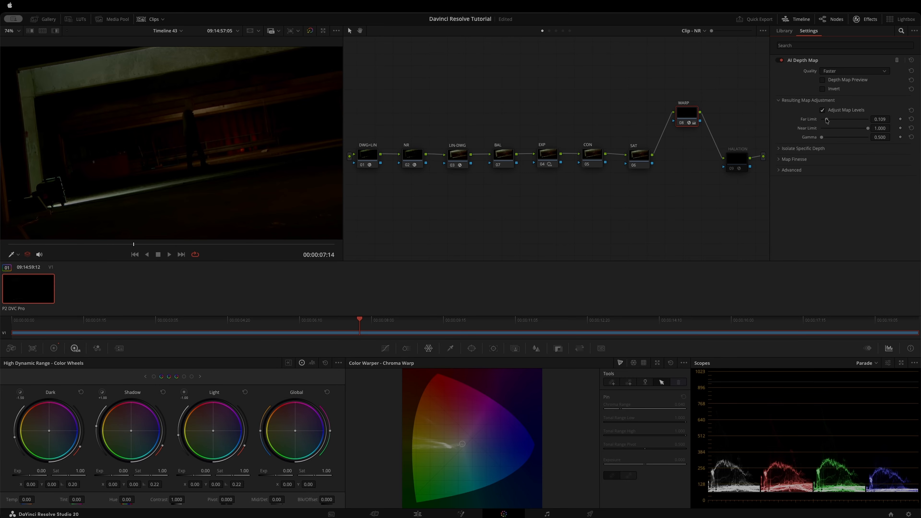
drag(826, 120, 828, 120)
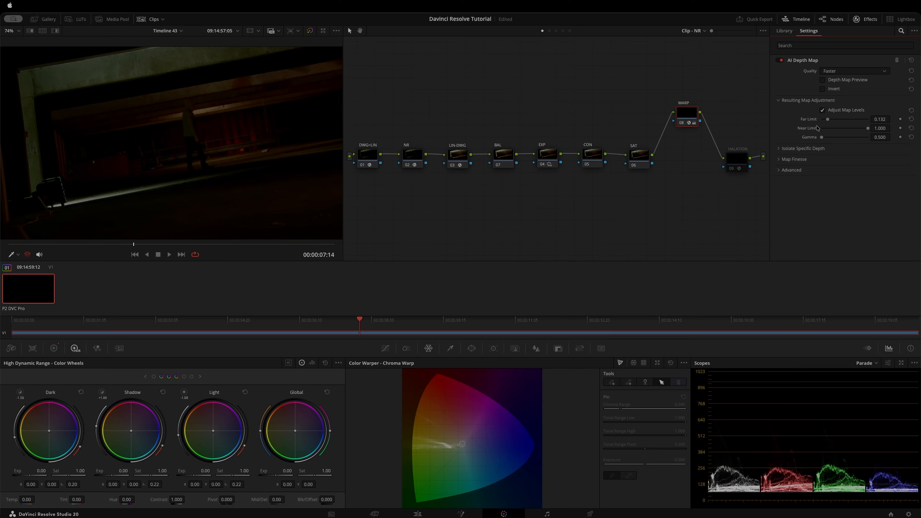
click(54, 348)
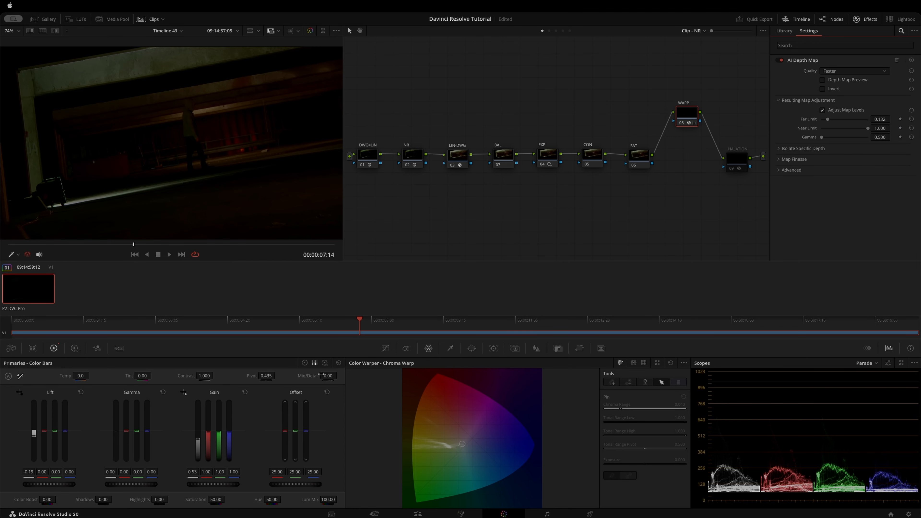
click(338, 363)
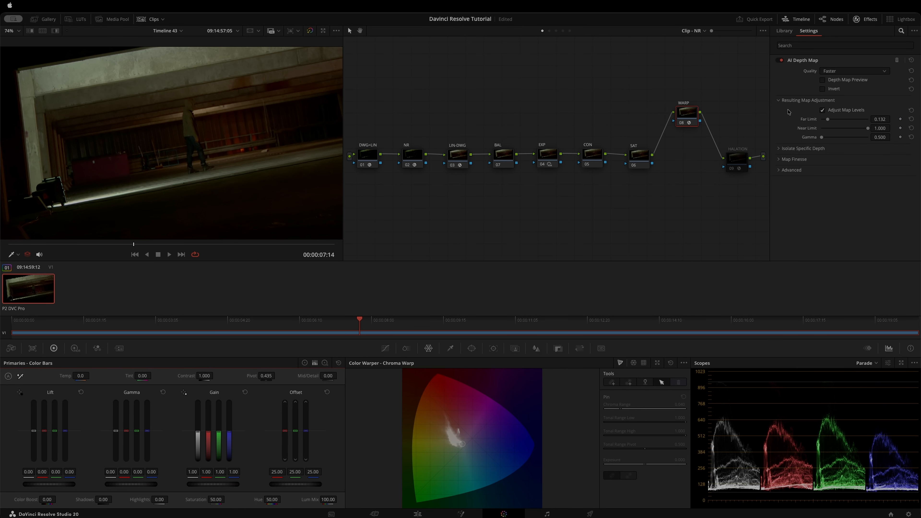
Set the depth map's far limit to 0.124, comparing trial values in the depth map preview and the graded image.
mouse_move(827, 120)
mouse_down()
mouse_move(819, 124)
mouse_move(829, 121)
mouse_up()
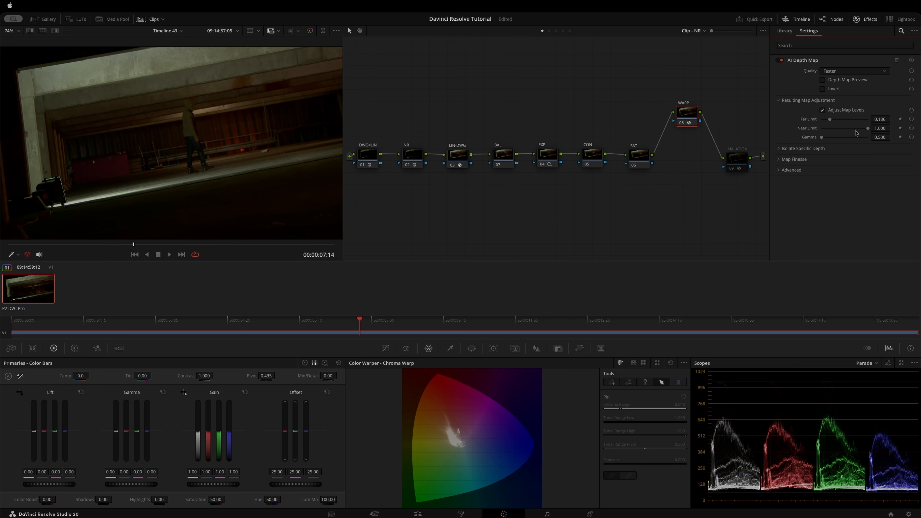
click(823, 79)
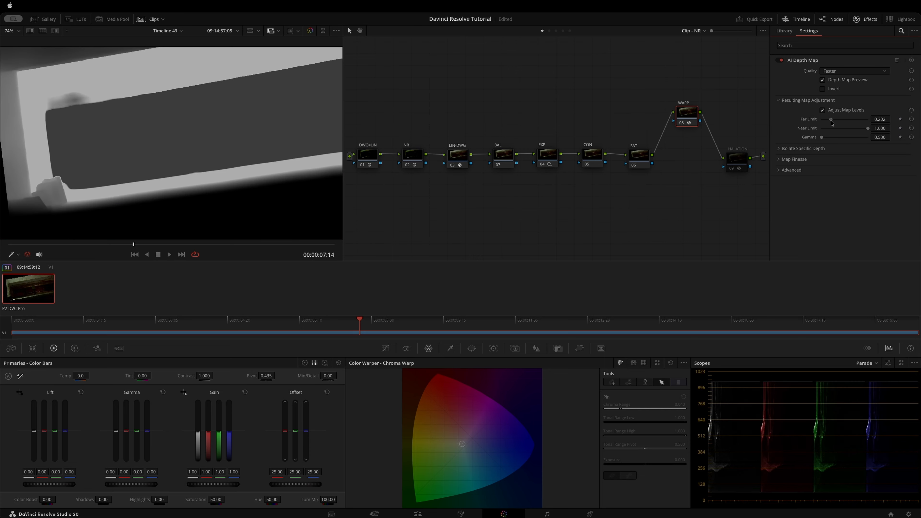
drag(832, 122, 827, 124)
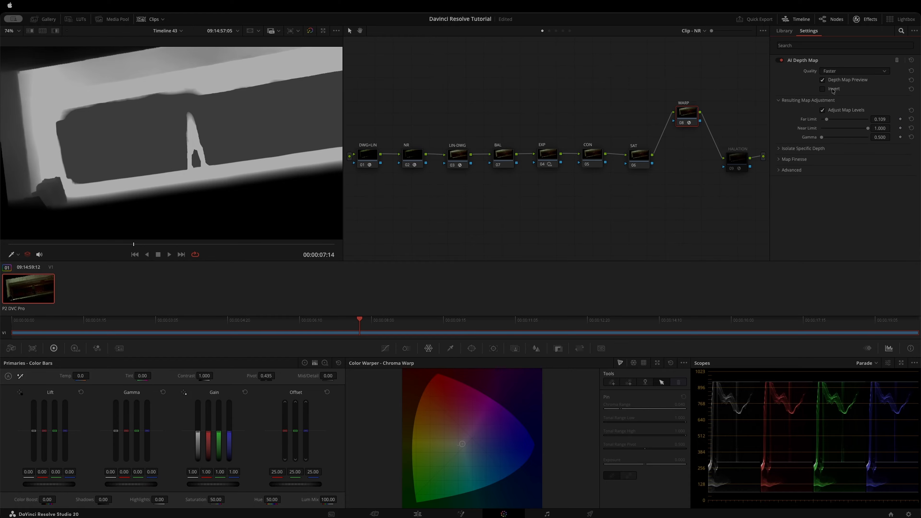
click(822, 80)
mouse_move(827, 123)
mouse_down()
mouse_move(839, 125)
mouse_move(827, 124)
mouse_up()
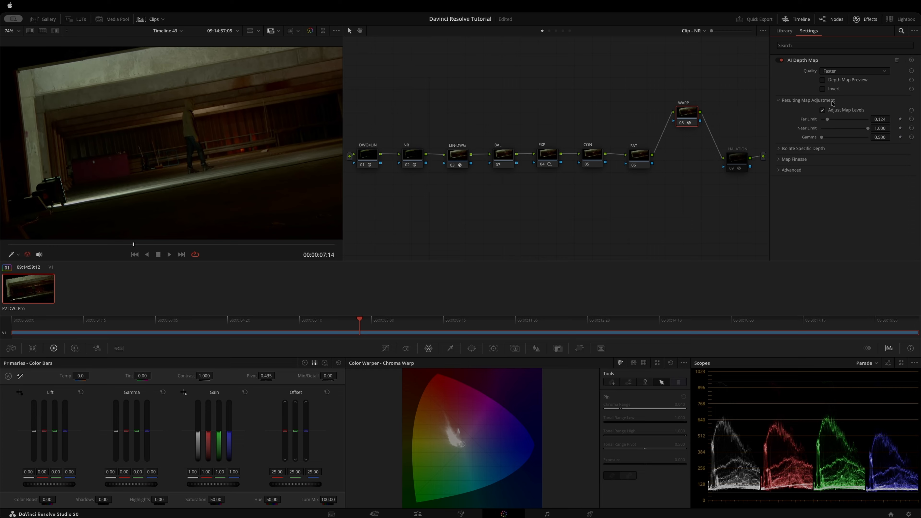
Set the far limit to 0.000 and the near limit to 0.093 using the depth map preview, and return to the image.
click(822, 79)
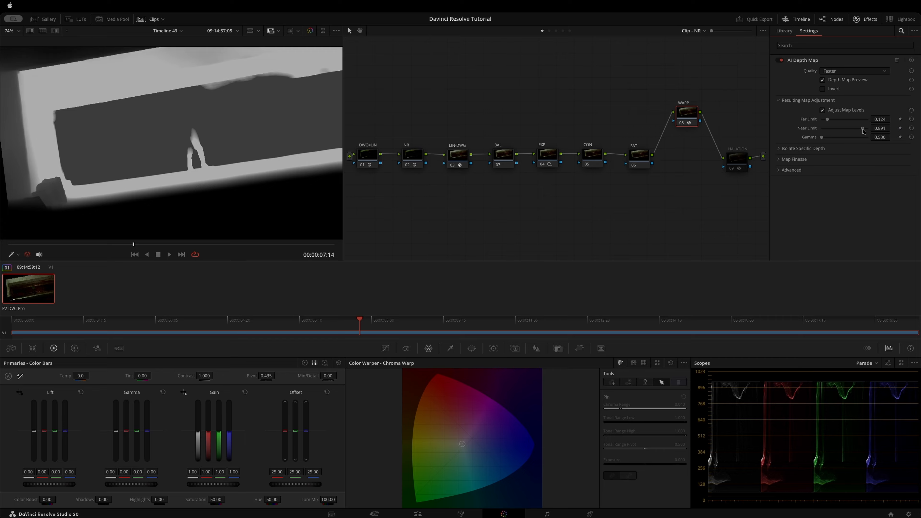
drag(867, 128, 817, 123)
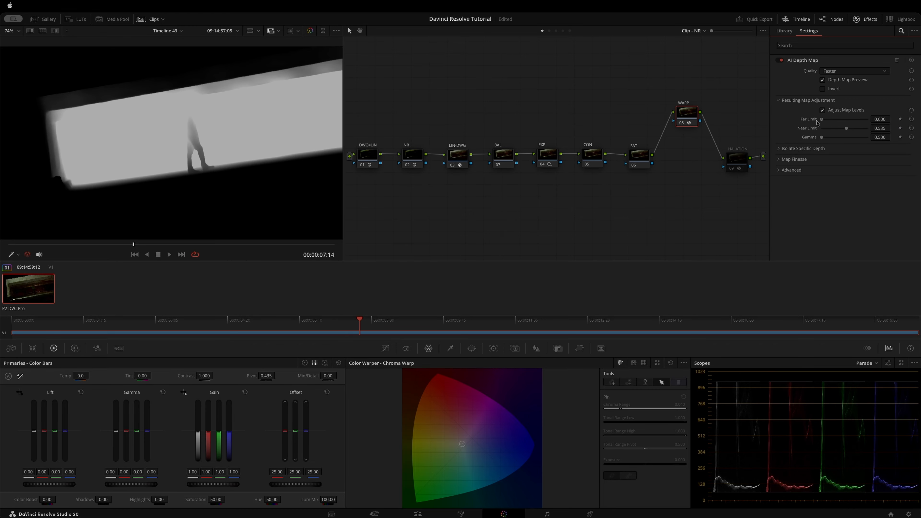
click(835, 130)
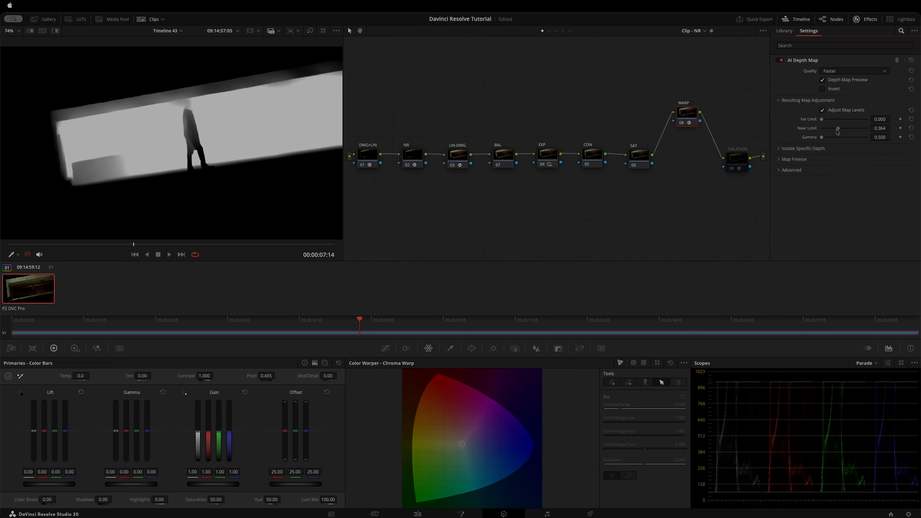
drag(834, 130, 827, 134)
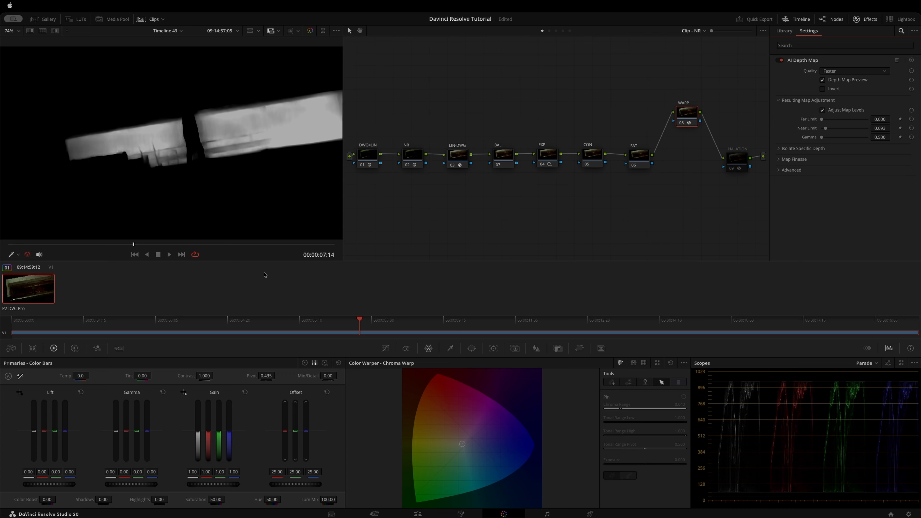
click(822, 80)
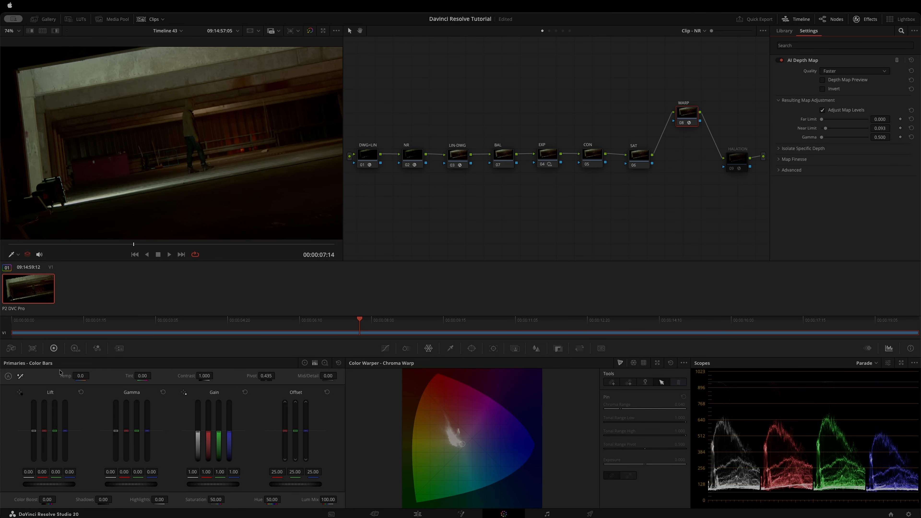
Lower the master lift in the WARP node's primaries to -0.14.
drag(33, 432, 32, 439)
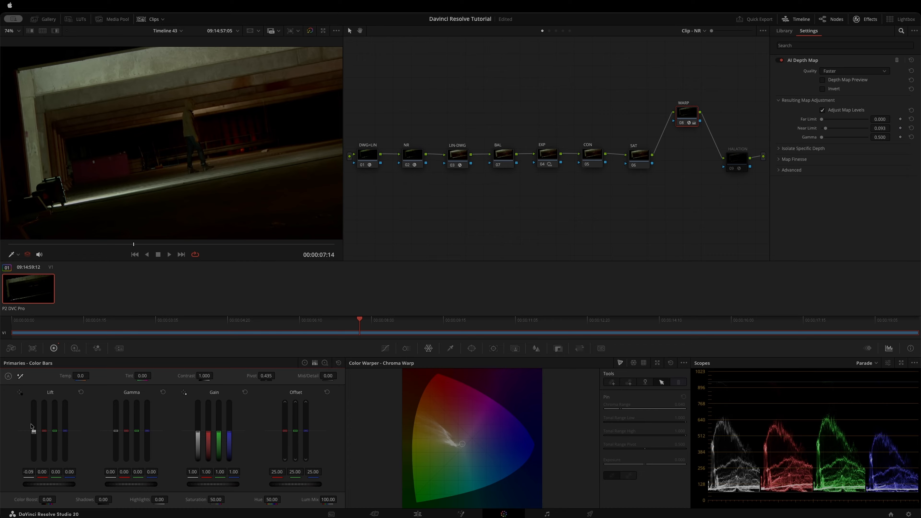
drag(31, 425, 32, 434)
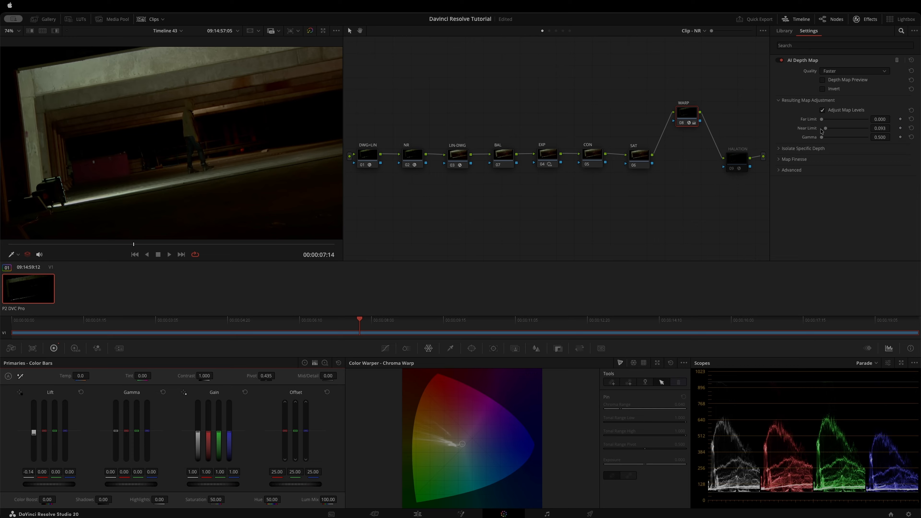
Show the Isolate Specific Depth settings and raise the near limit to 0.891, checking the isolated area in the depth map preview.
click(778, 149)
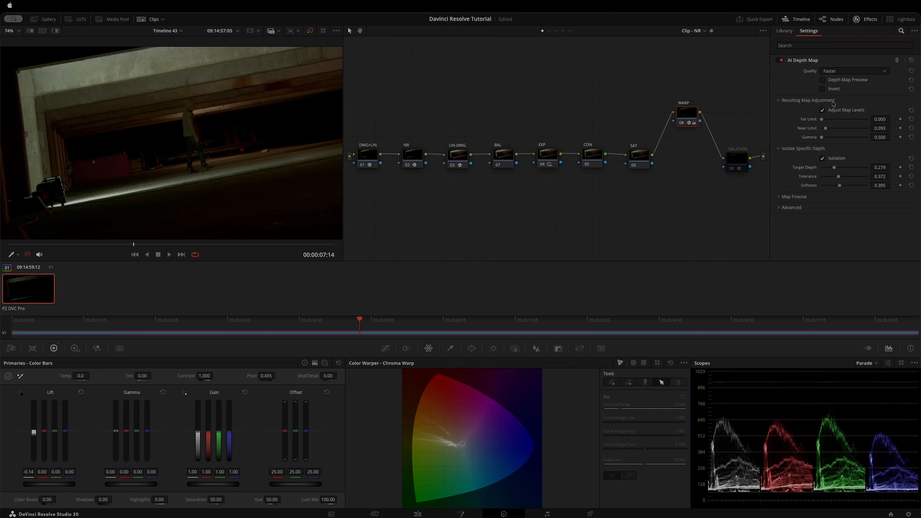
drag(825, 128, 841, 130)
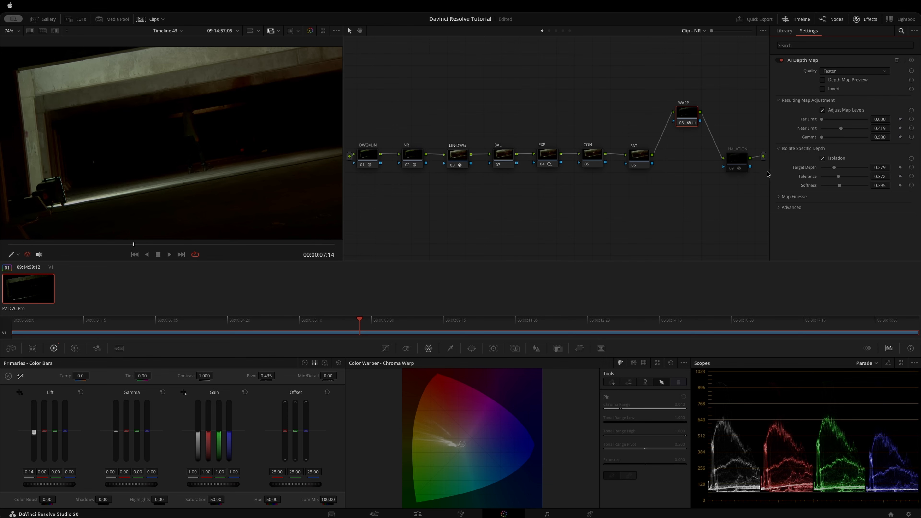
click(823, 80)
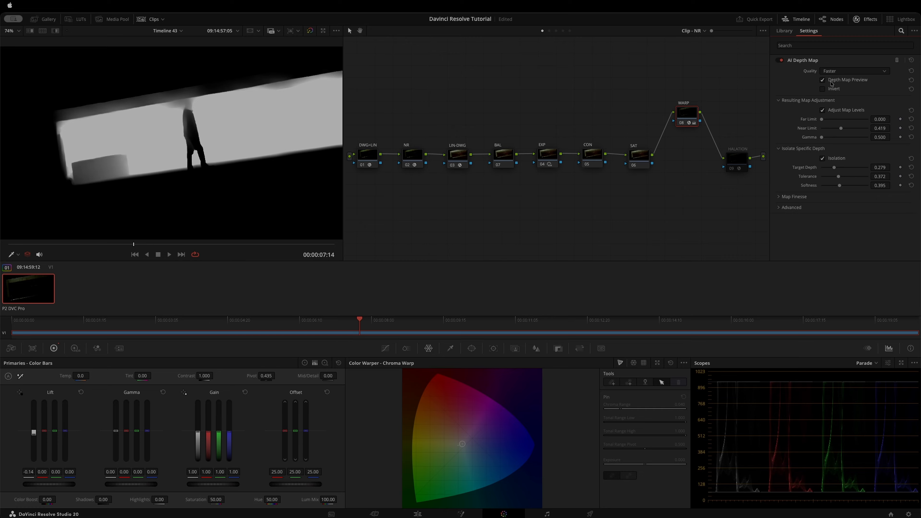
click(823, 80)
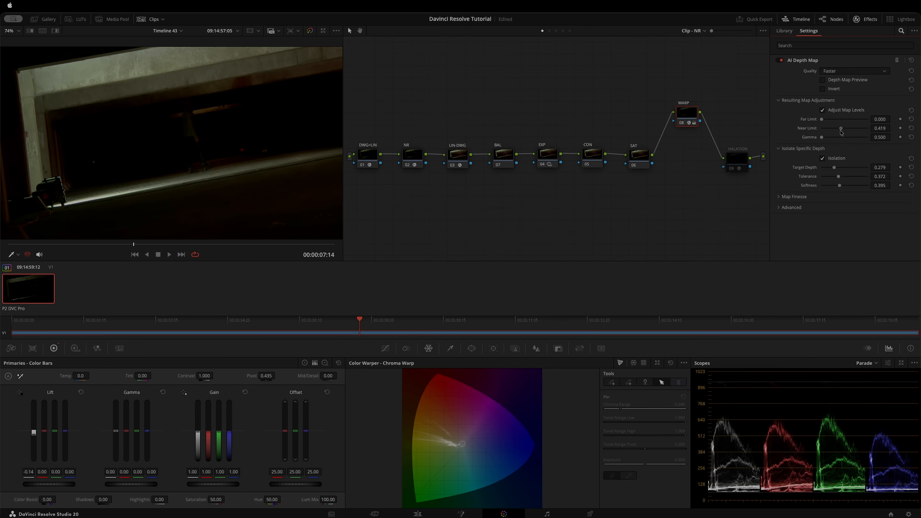
drag(840, 128, 864, 141)
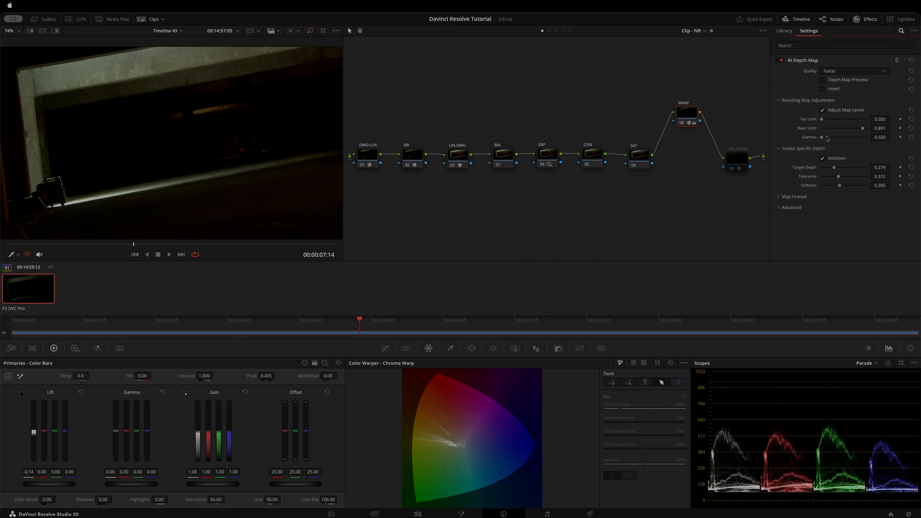
At 00:00:18:06, set the near limit to 0.388 with the depth map preview and raise the master lift to -0.06.
drag(125, 246, 311, 250)
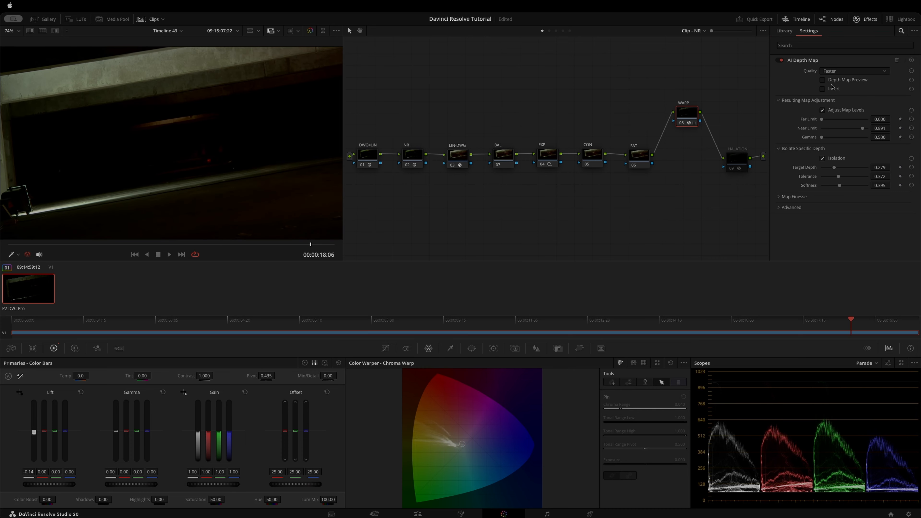
click(822, 79)
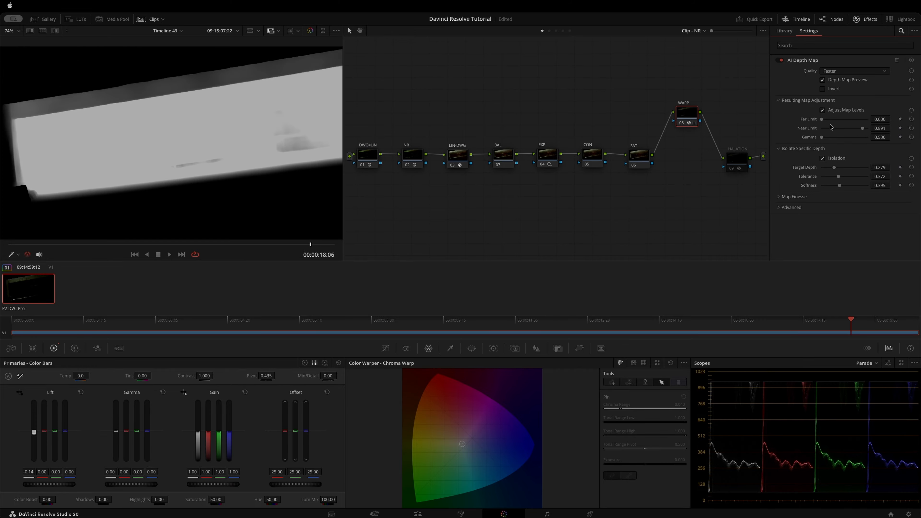
drag(856, 132, 846, 132)
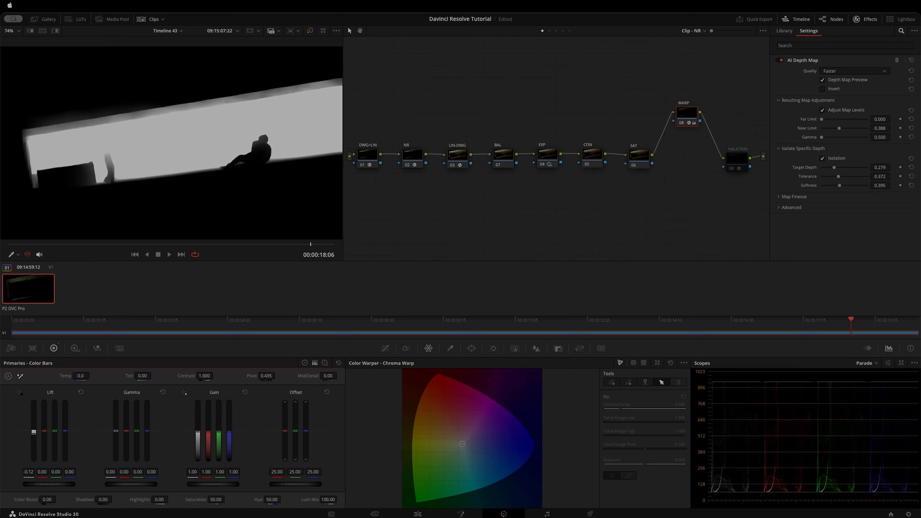
click(821, 80)
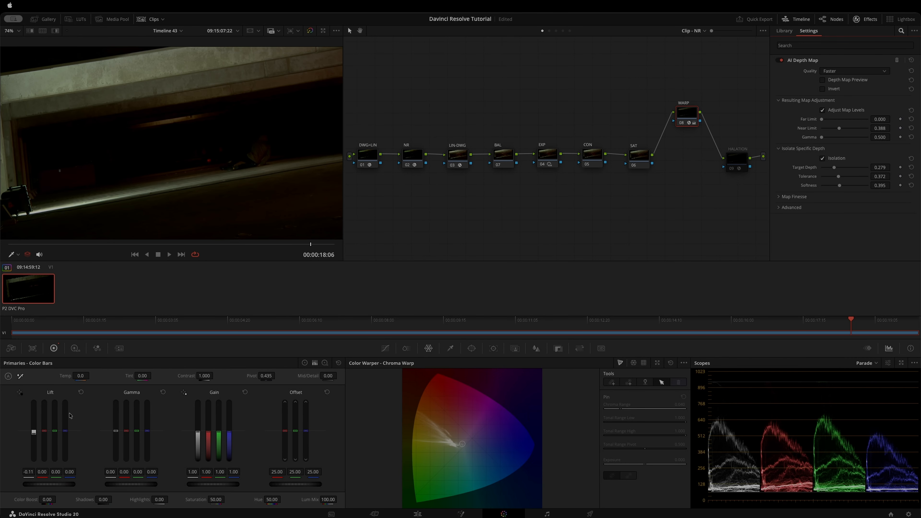
drag(34, 435, 34, 432)
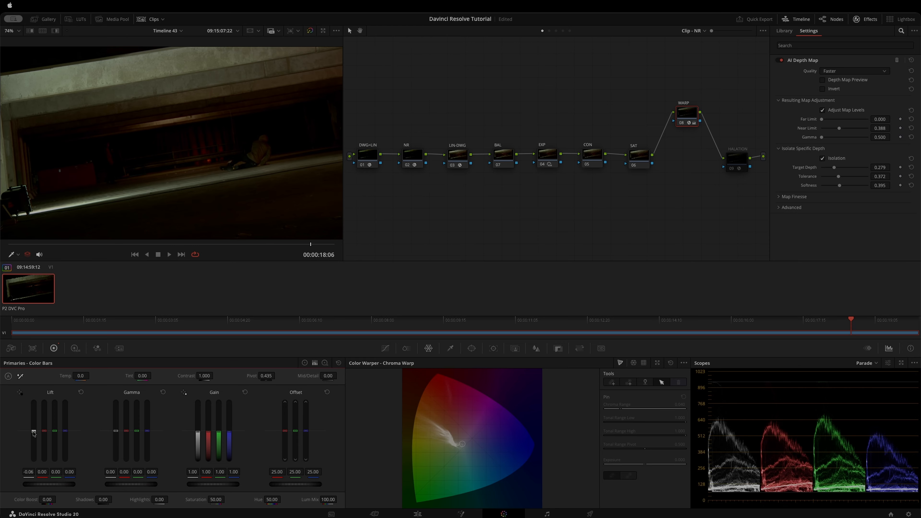
Try inverting the depth map, set the master lift to -0.05 and turn the inversion off.
click(822, 80)
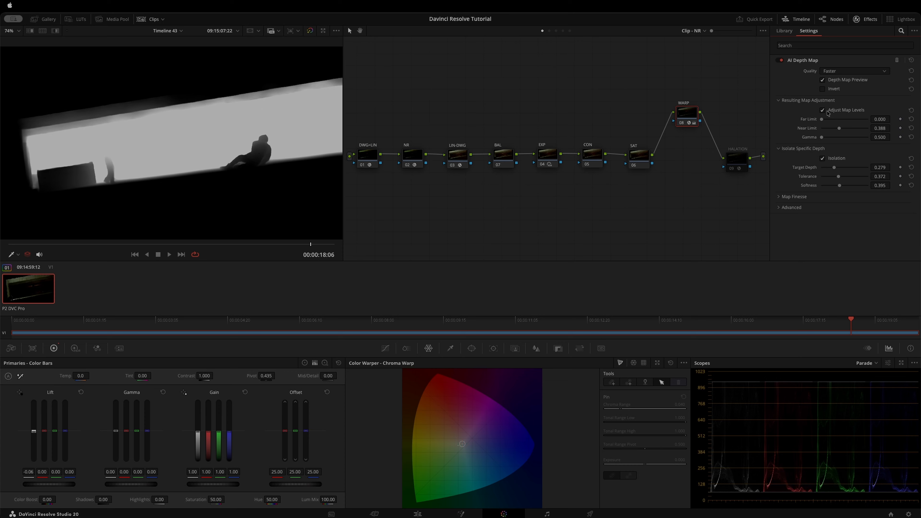
click(823, 89)
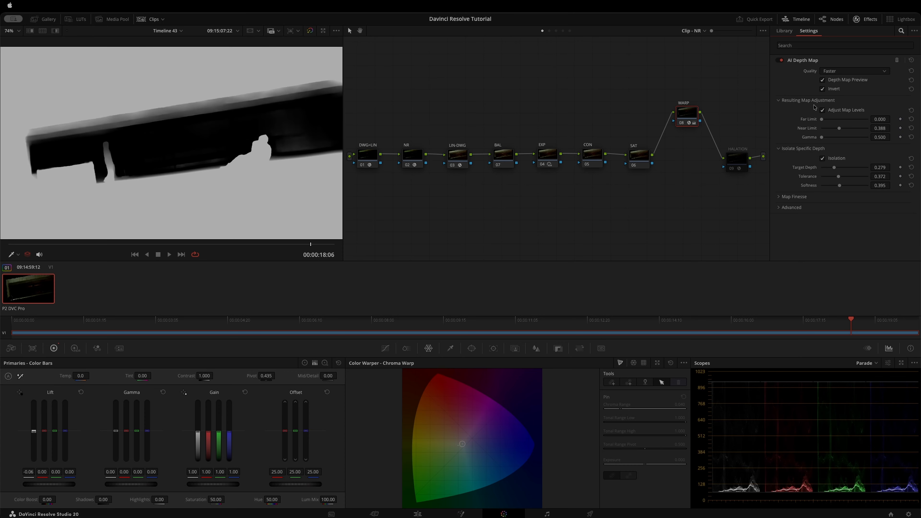
click(822, 80)
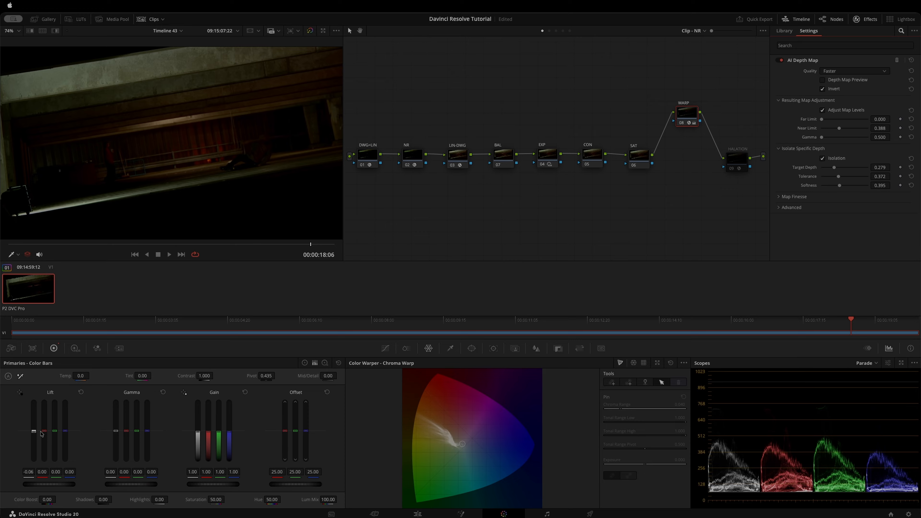
drag(34, 431, 34, 431)
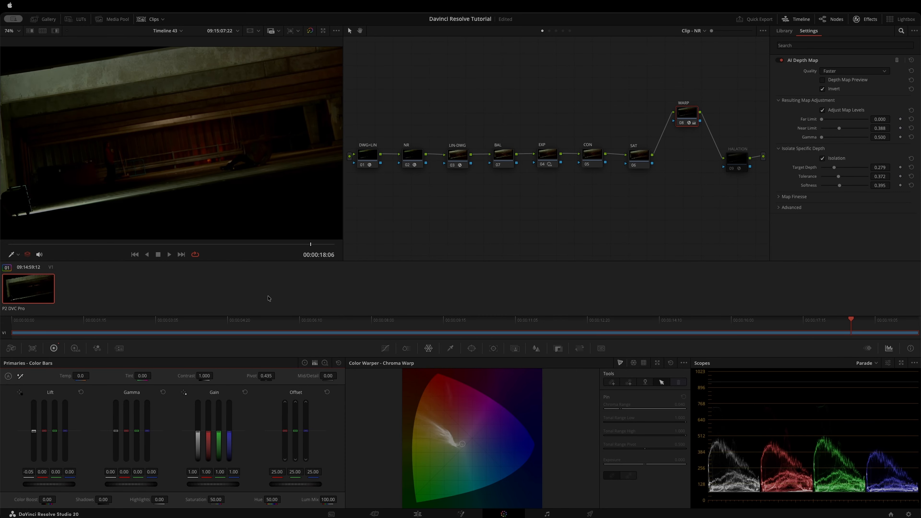
click(823, 89)
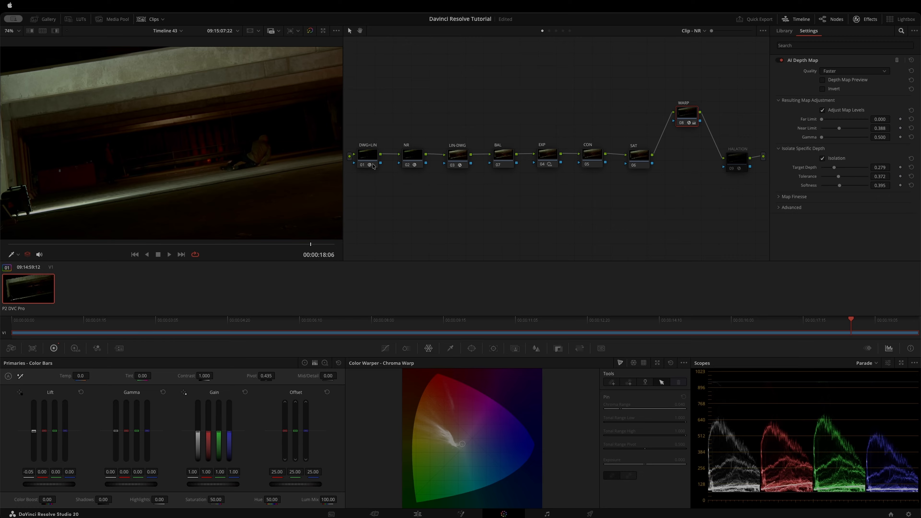
Inspect the DWG>LIN and SAT nodes, and turn off Isolation in the WARP node's AI Depth Map.
mouse_move(373, 167)
mouse_down()
mouse_move(380, 160)
mouse_move(375, 166)
mouse_up()
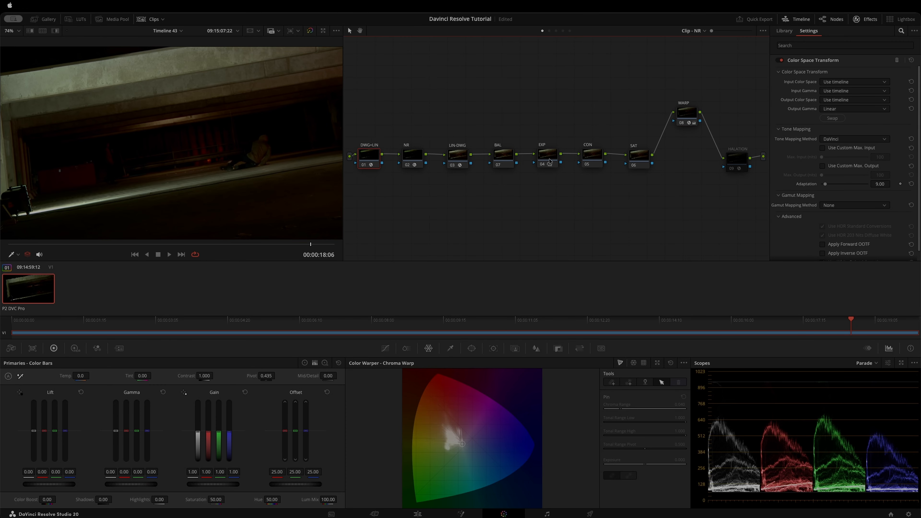
click(645, 161)
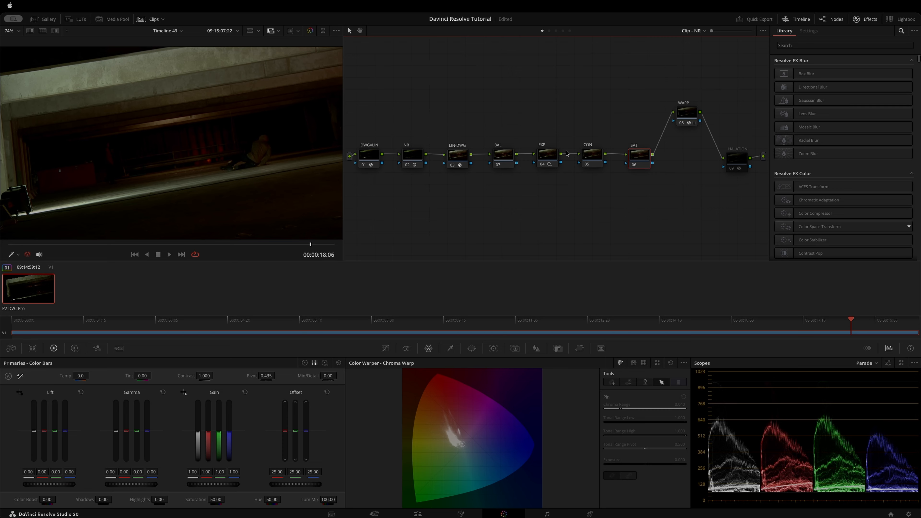
click(684, 120)
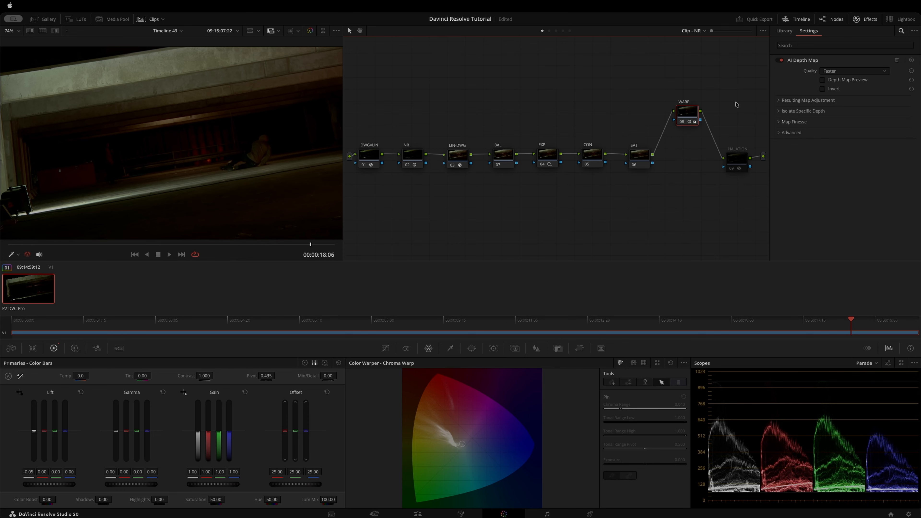
click(778, 111)
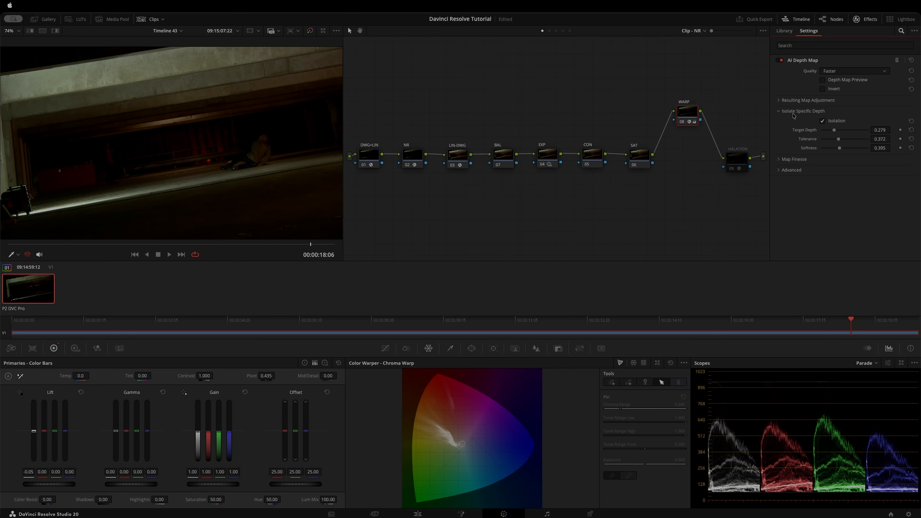
click(823, 121)
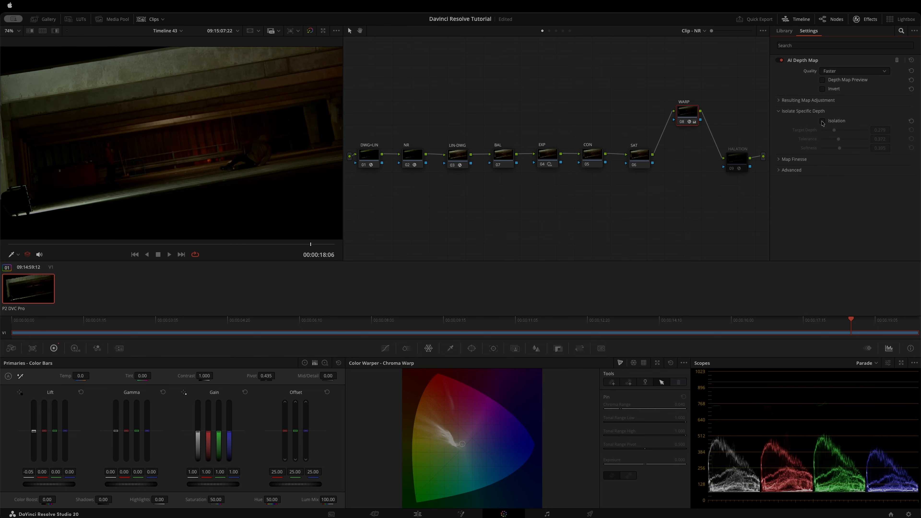
Turn Isolation back on in the WARP node's AI Depth Map, show the depth map preview and set the target depth to 0.318.
click(823, 121)
click(823, 122)
click(822, 121)
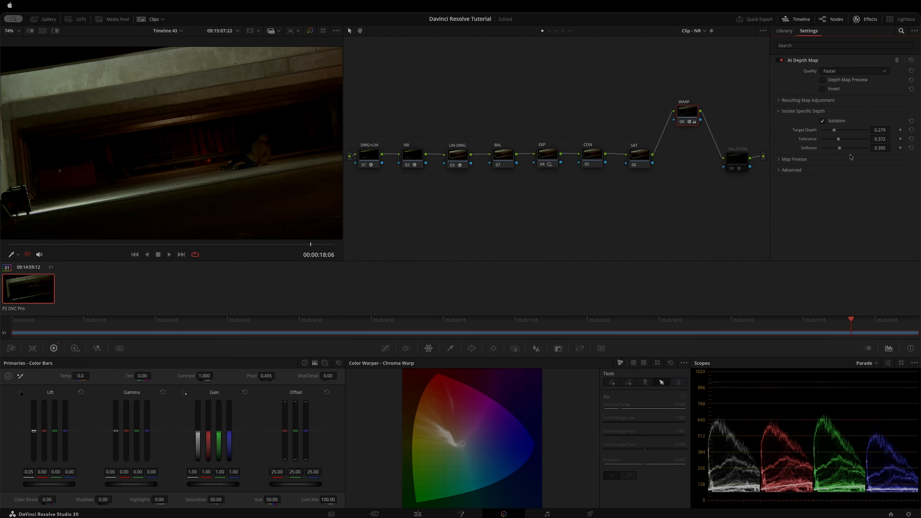
click(822, 80)
drag(833, 131, 843, 134)
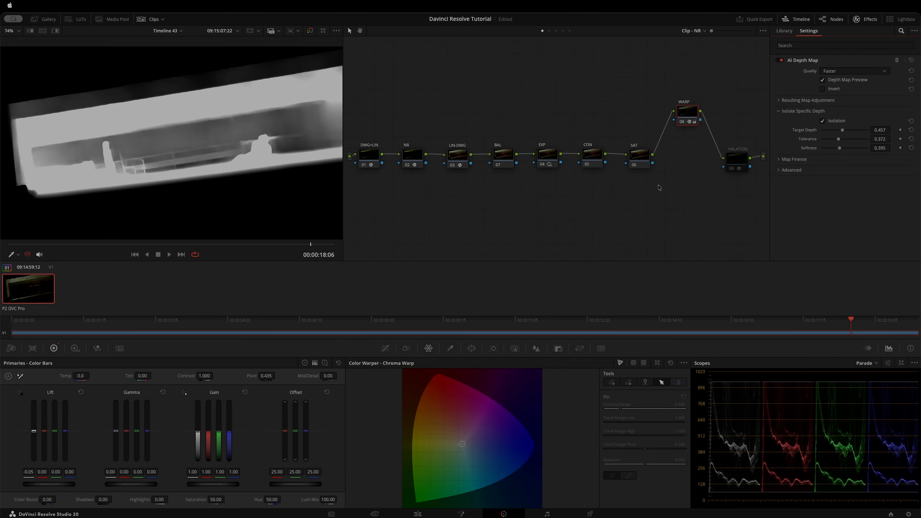
drag(589, 188, 574, 261)
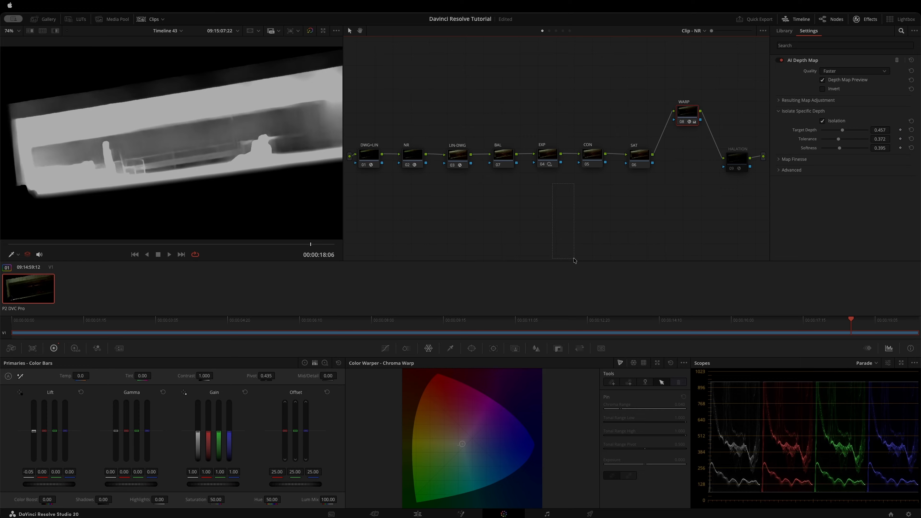
drag(643, 246, 660, 256)
drag(380, 257, 379, 262)
drag(843, 130, 836, 130)
In Resulting Map Adjustment, set the far limit to 0.054, the near limit to 0.450 and the gamma to 0.605.
click(782, 101)
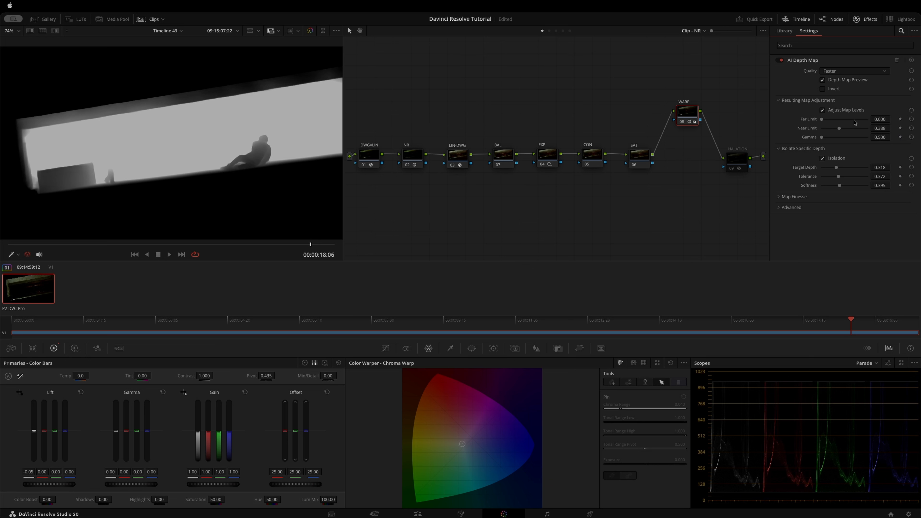
drag(822, 120, 824, 119)
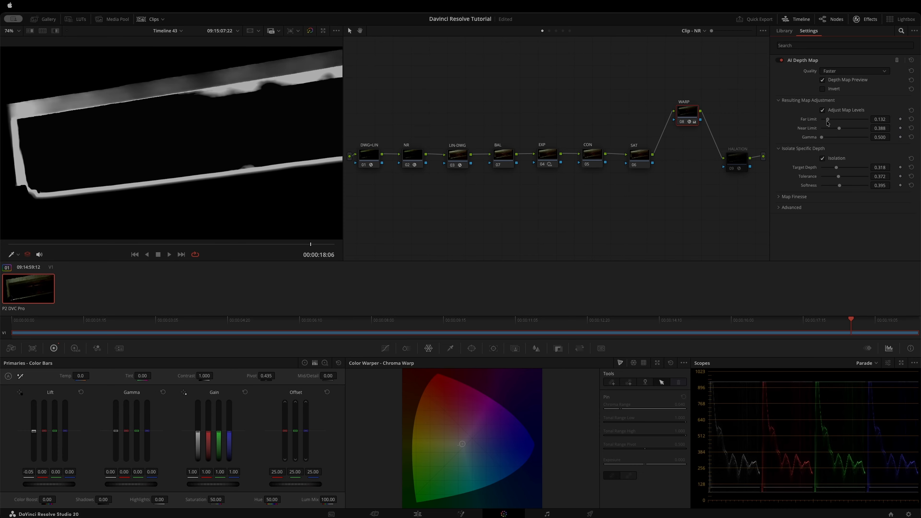
drag(825, 120, 824, 120)
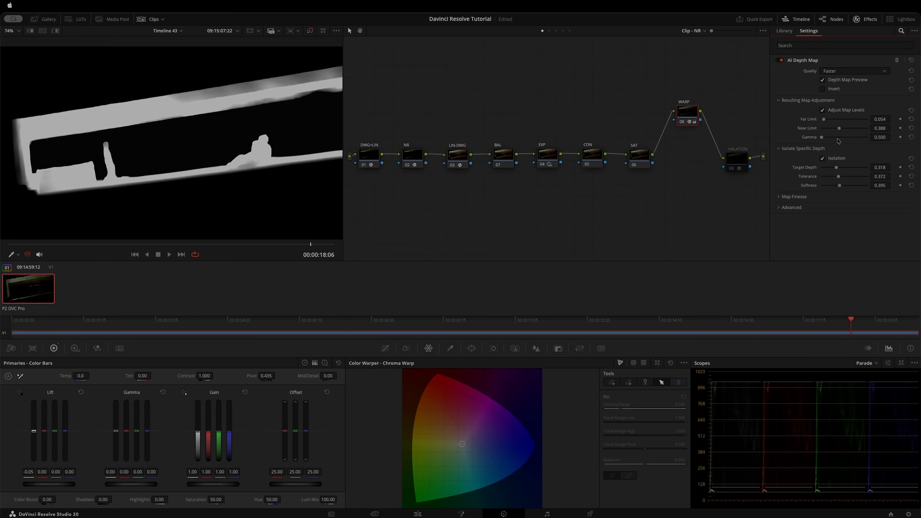
drag(824, 137, 841, 135)
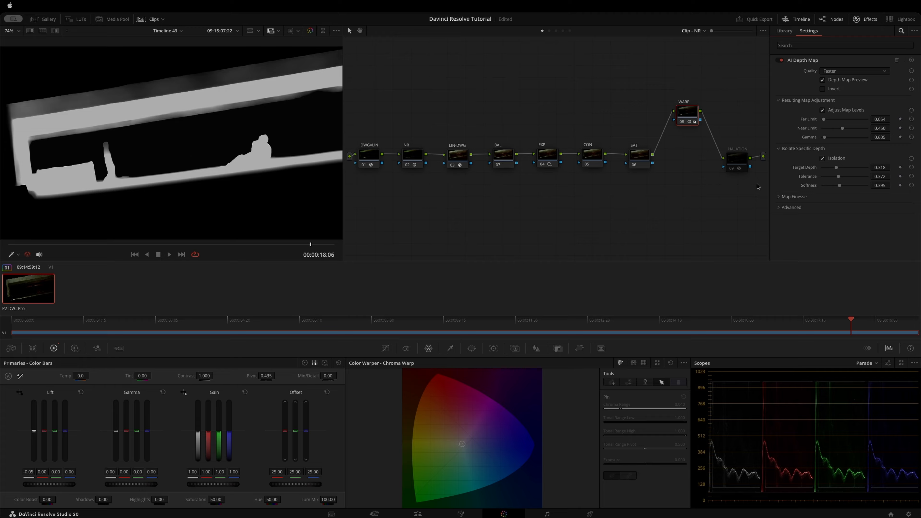
Try target depths of 0.000 and 0.512 for the isolation and set the tolerance to 0.434.
drag(839, 169, 823, 176)
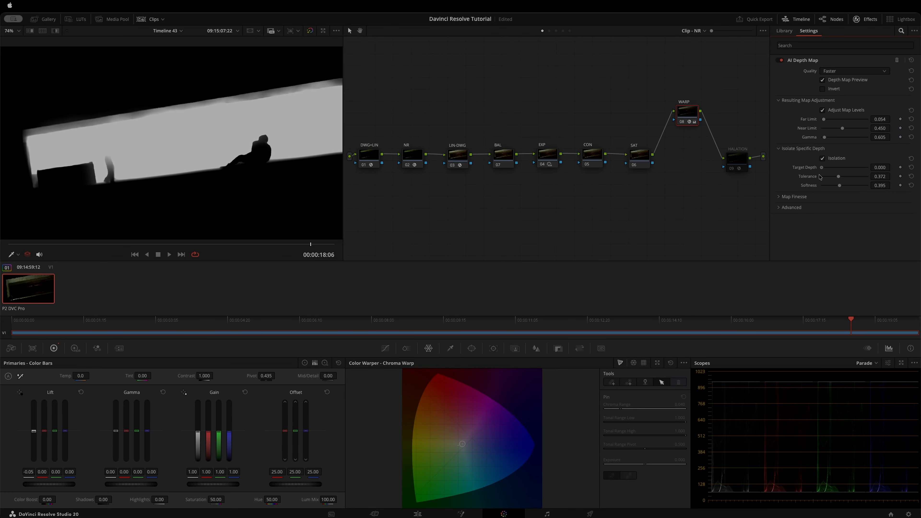
drag(820, 178, 845, 174)
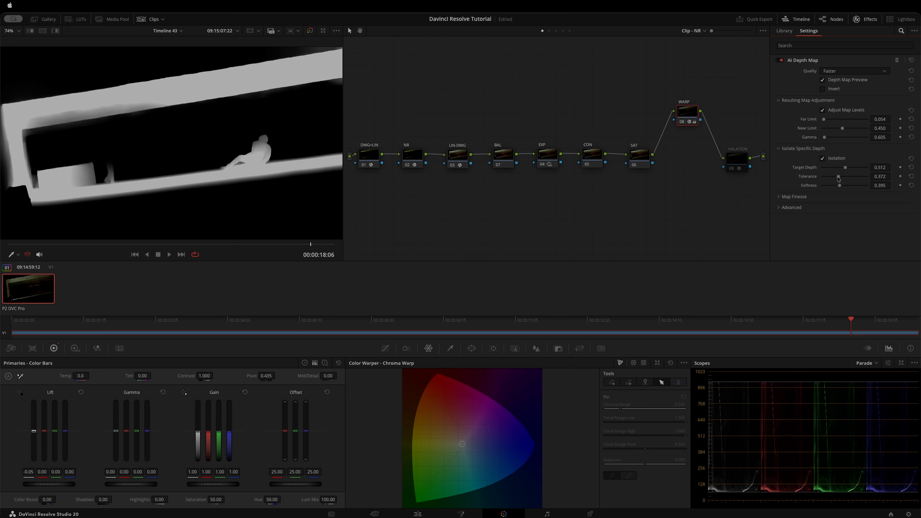
drag(839, 178, 841, 177)
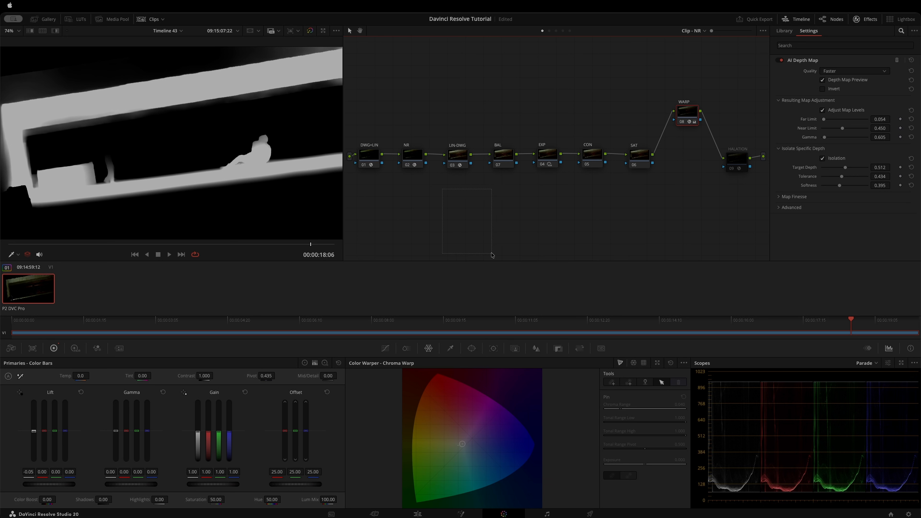
drag(555, 264, 564, 259)
drag(503, 252, 634, 250)
drag(499, 199, 550, 282)
Narrow the isolation tolerance to 0.248 and move the target depth to 0.721.
mouse_move(844, 180)
mouse_down()
mouse_move(852, 180)
mouse_move(831, 179)
mouse_up()
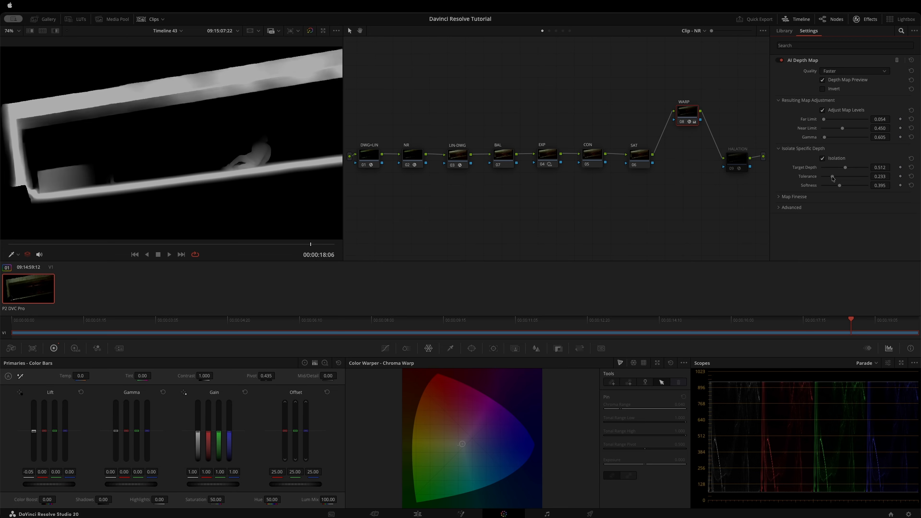
mouse_move(833, 178)
mouse_down()
mouse_move(849, 180)
mouse_move(844, 168)
mouse_move(828, 169)
mouse_move(855, 169)
mouse_up()
key(super+z)
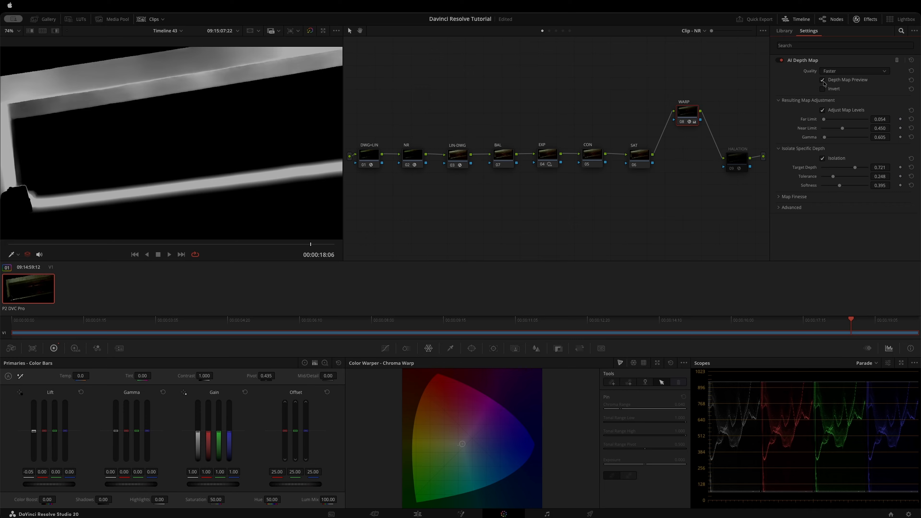
Hide the depth map preview, lower the master lift to -0.12 and try target depths of 0.124 and 0.000 on the image.
click(823, 80)
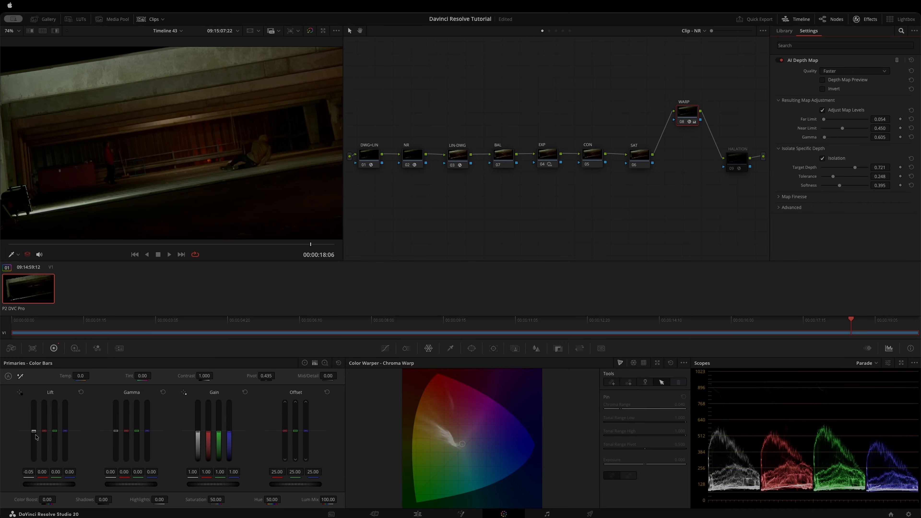
drag(33, 431, 34, 432)
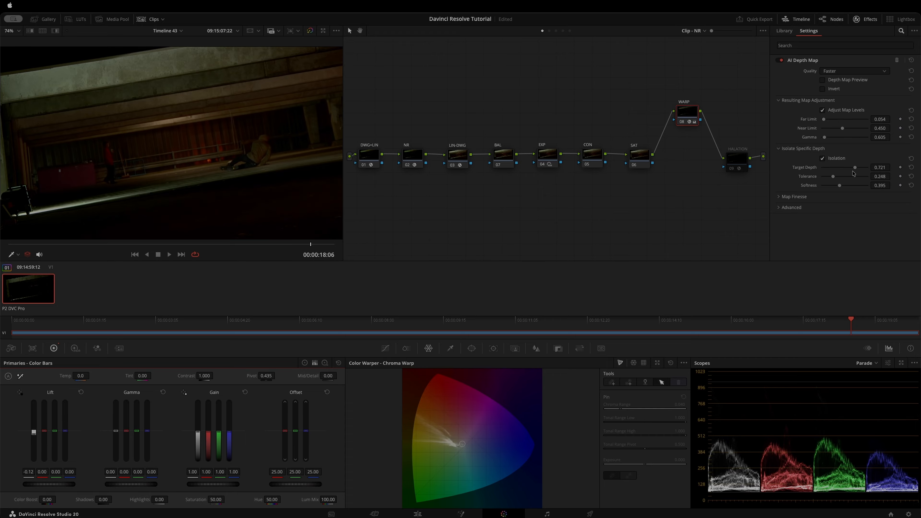
drag(856, 171, 884, 176)
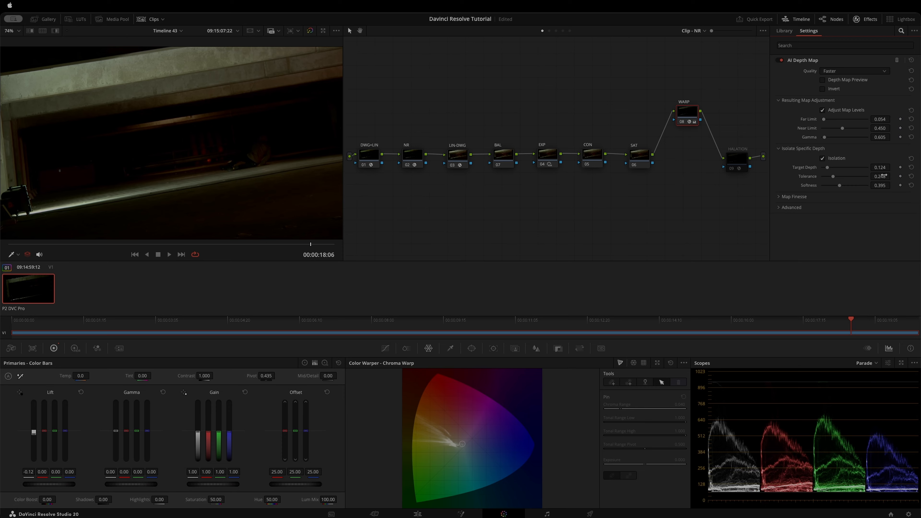
mouse_move(828, 169)
mouse_down()
mouse_move(868, 183)
mouse_move(839, 181)
mouse_move(854, 174)
mouse_move(866, 179)
mouse_move(823, 177)
mouse_up()
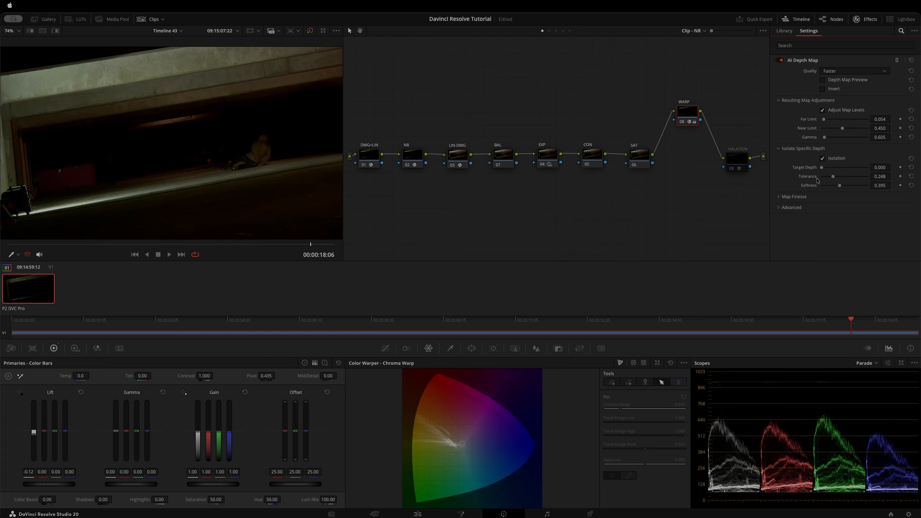
Show the Map Finesse settings and set the isolation softness to 0.915 using the depth map preview.
click(780, 197)
click(822, 80)
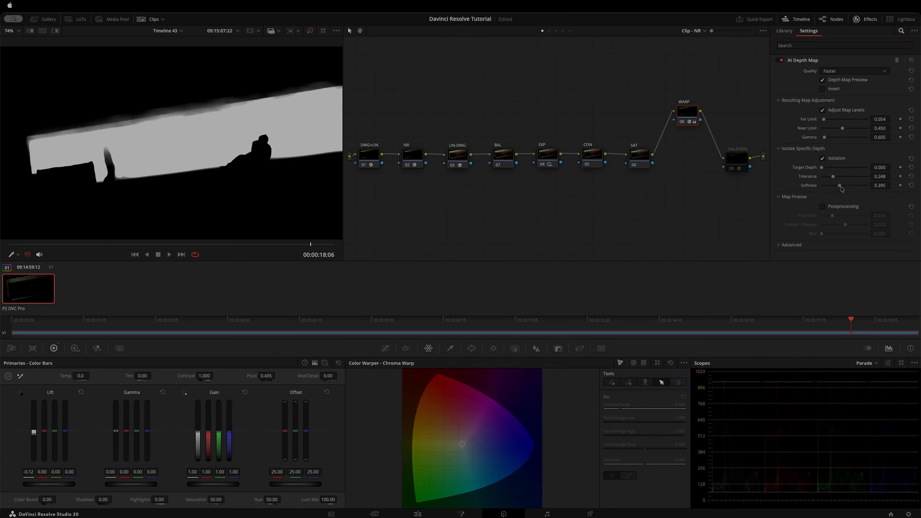
drag(840, 186, 865, 193)
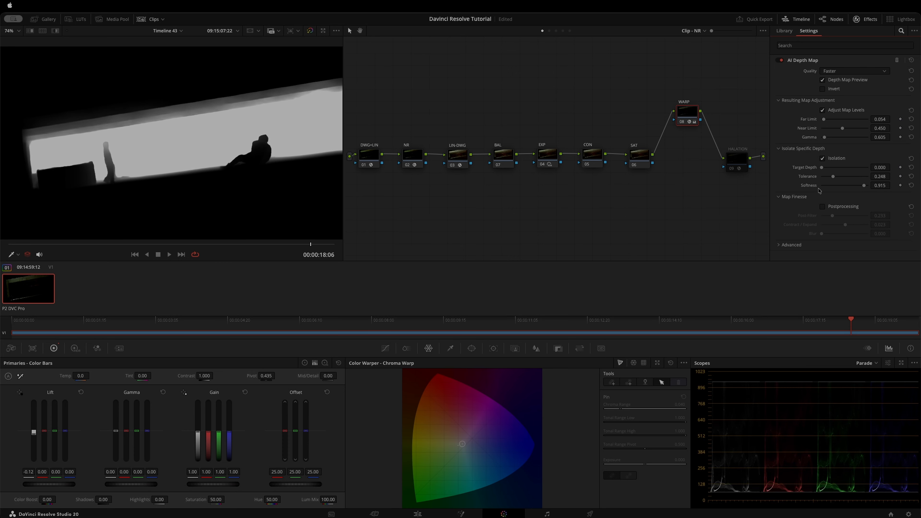
click(823, 80)
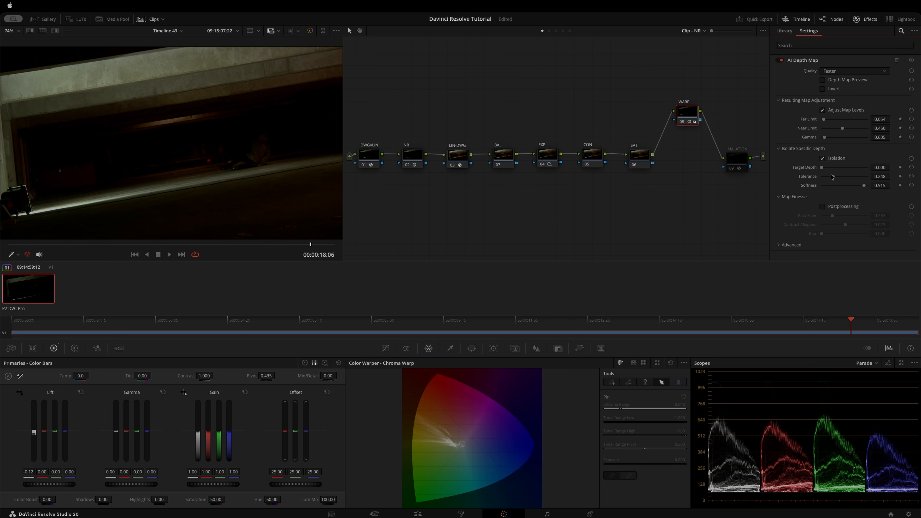
Set the target depth to 0.411, show the depth map preview and raise the master lift to -0.04.
mouse_move(823, 168)
mouse_down()
mouse_move(863, 177)
mouse_move(841, 171)
mouse_up()
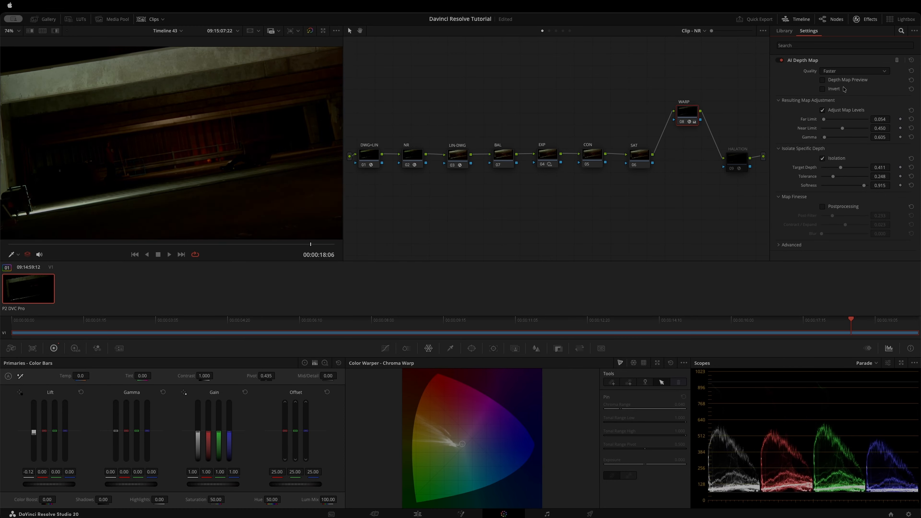
click(823, 80)
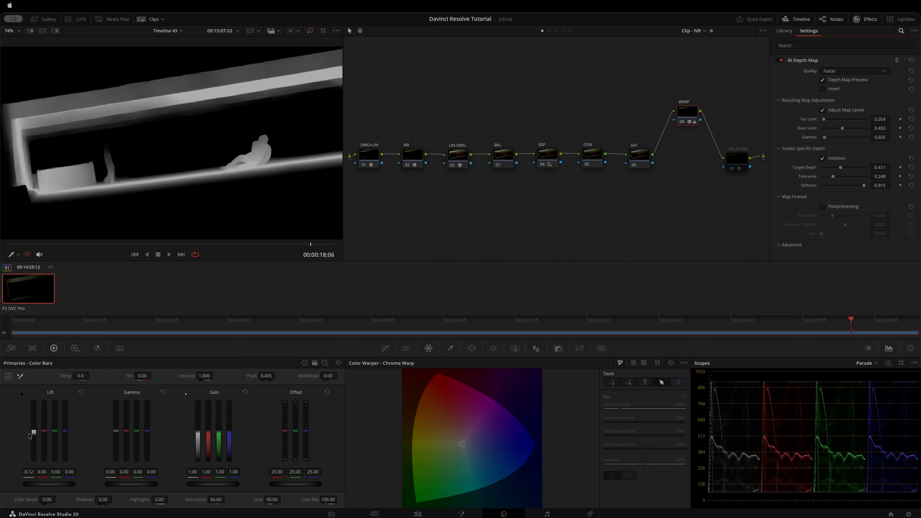
drag(30, 435, 30, 431)
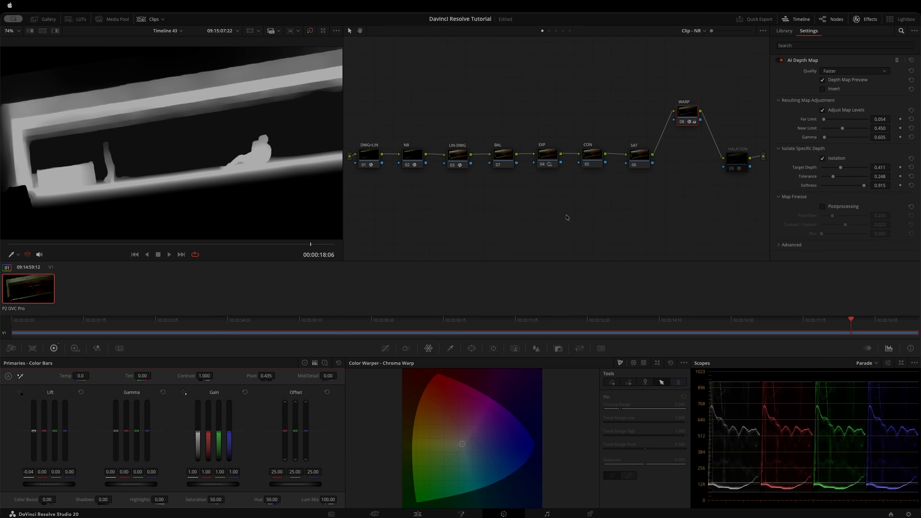
Shift the HDR Global color balance toward teal at X 0.03, Y -0.05, comparing the image with and without the depth map preview.
click(76, 348)
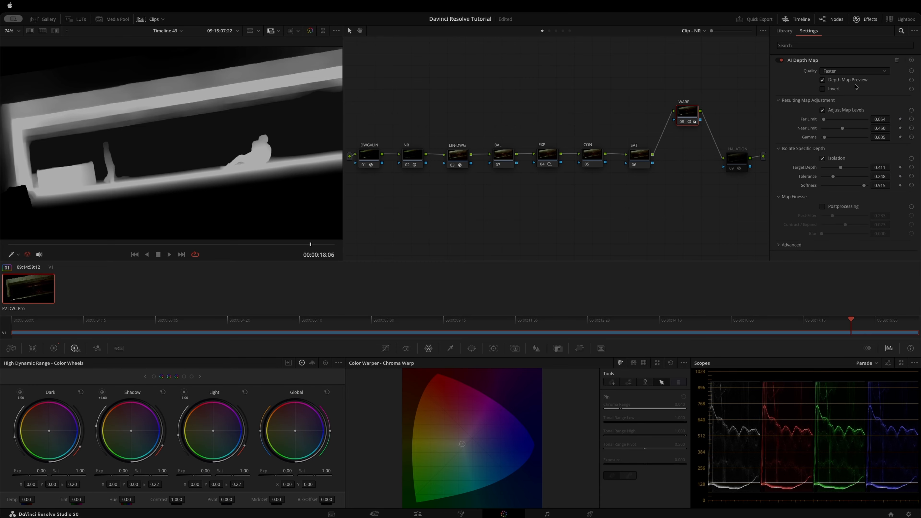
click(829, 82)
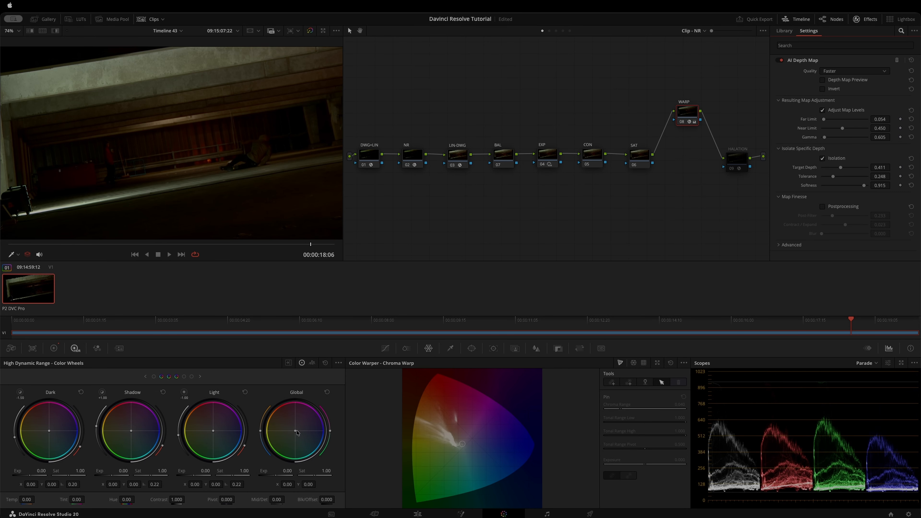
drag(297, 431, 296, 433)
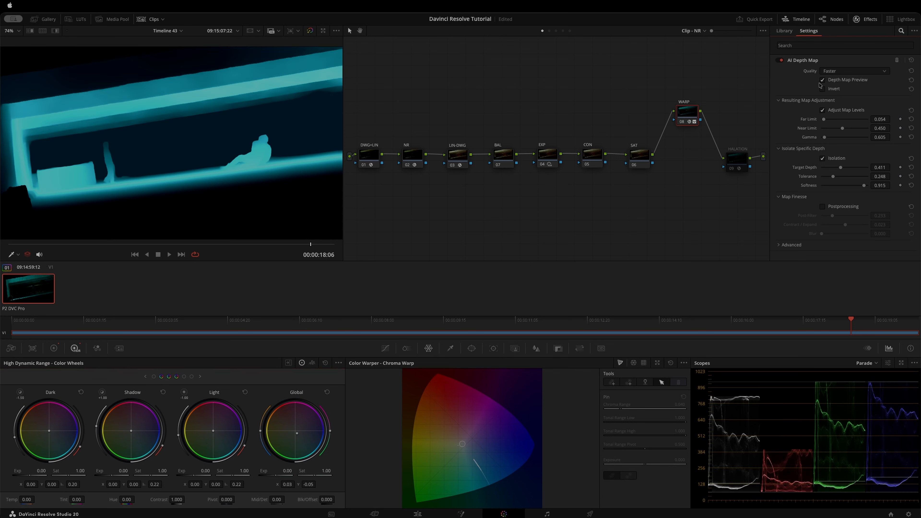
click(822, 80)
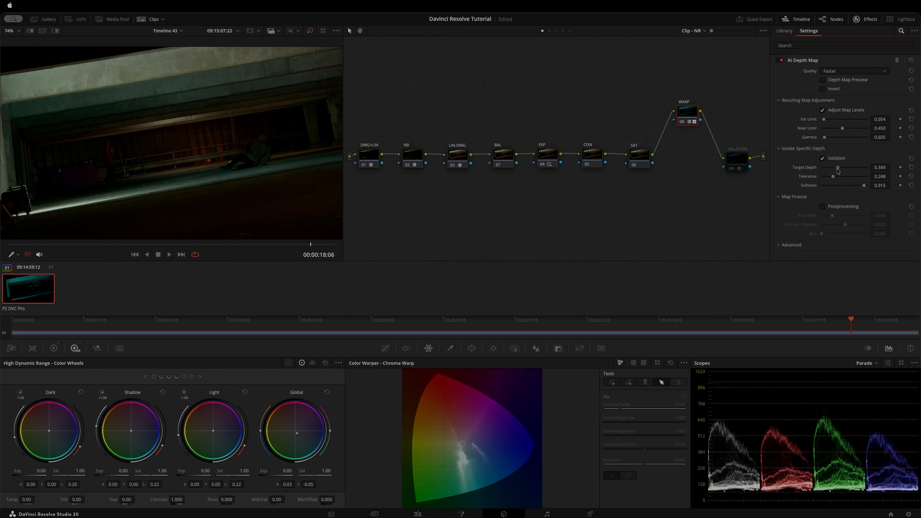
Adjust the isolated depth on the tinted image to a target depth of 0.364 and a tolerance of 0.628.
drag(840, 170, 819, 181)
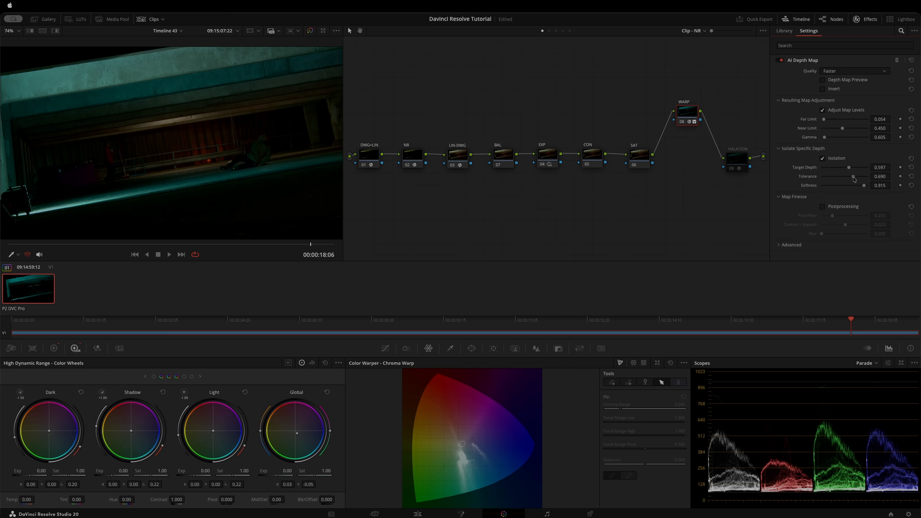
drag(538, 202, 549, 256)
click(816, 180)
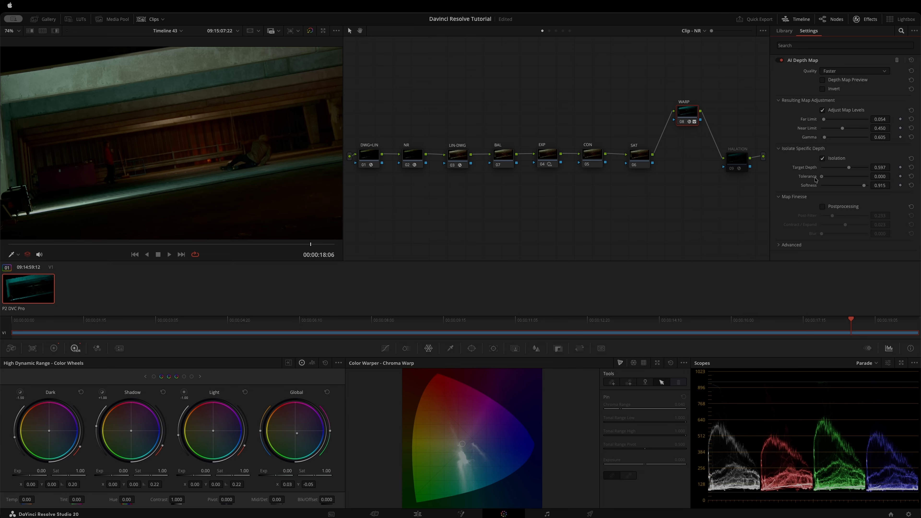
drag(822, 178, 850, 181)
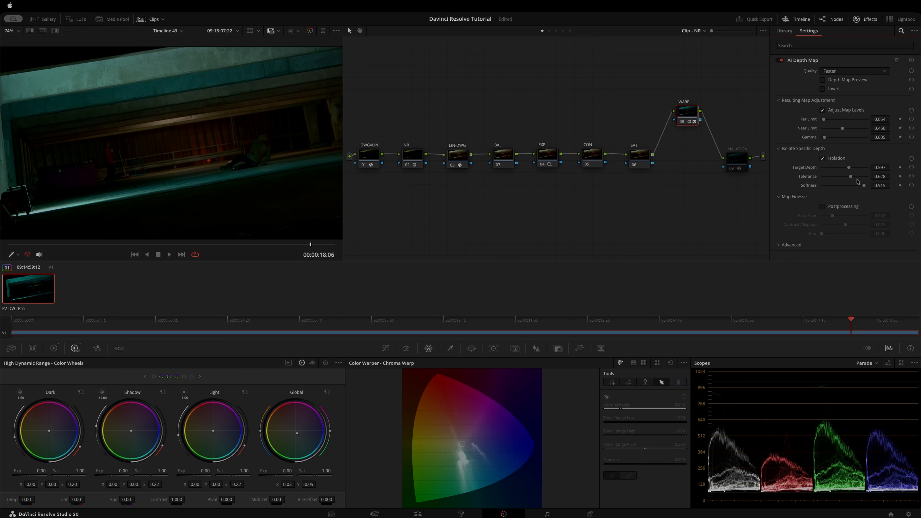
drag(850, 172, 838, 171)
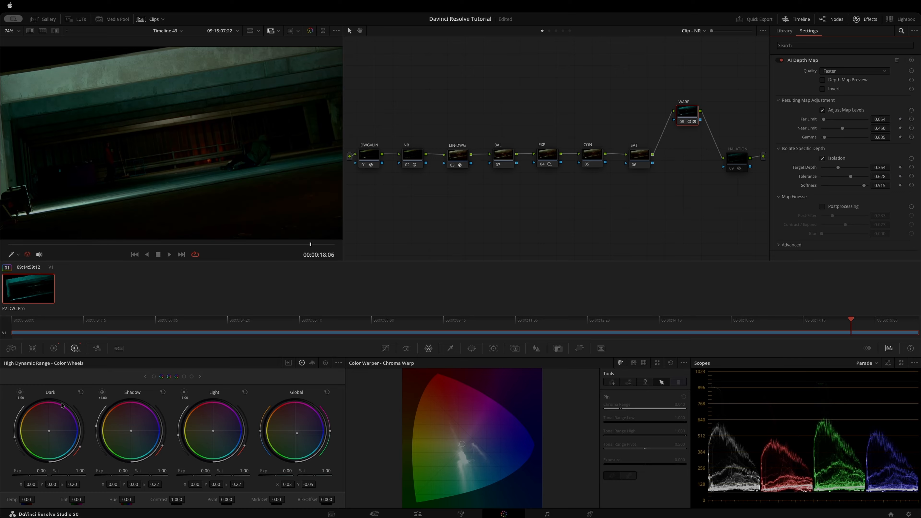
Raise the master gain to 1.30 in the Primaries color bars and check the affected area with the depth map preview.
click(53, 349)
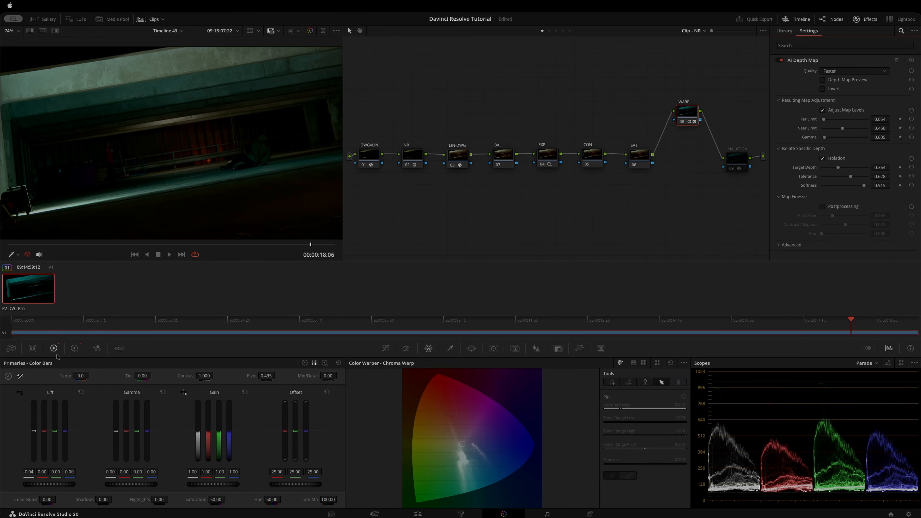
drag(195, 431, 195, 413)
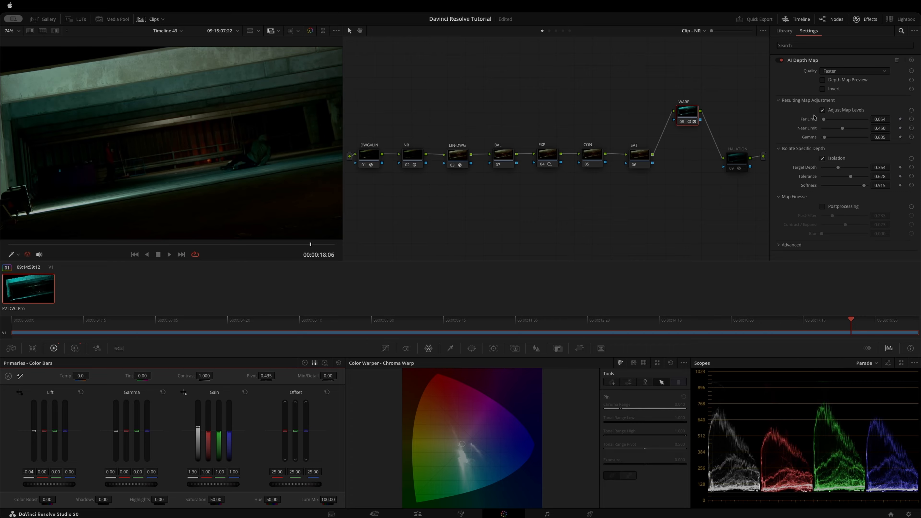
click(822, 80)
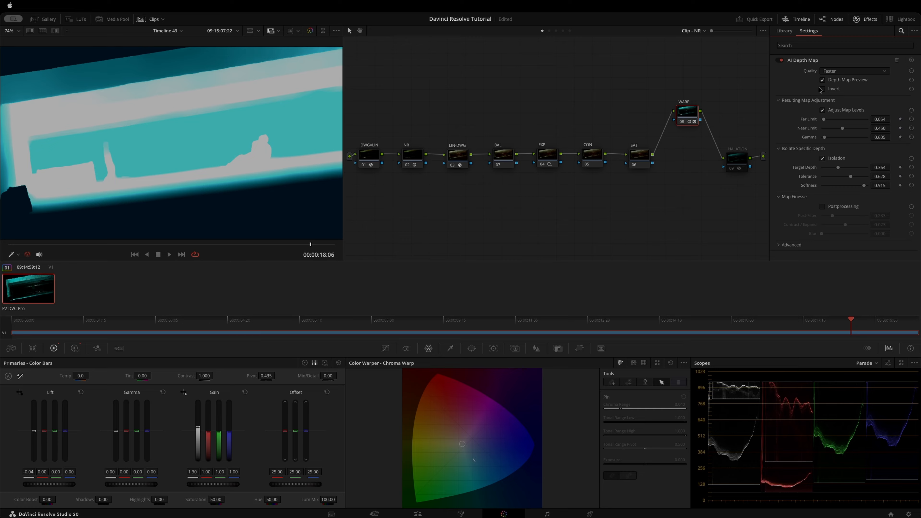
click(823, 80)
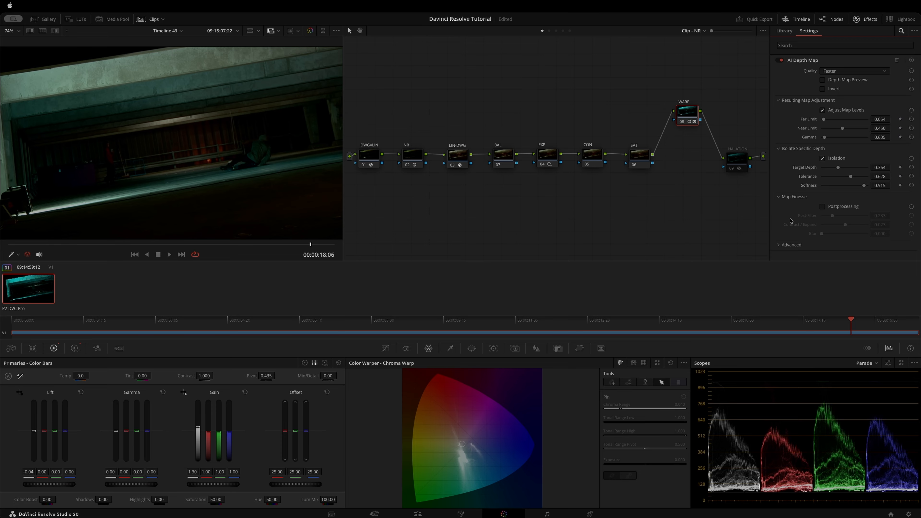
click(822, 80)
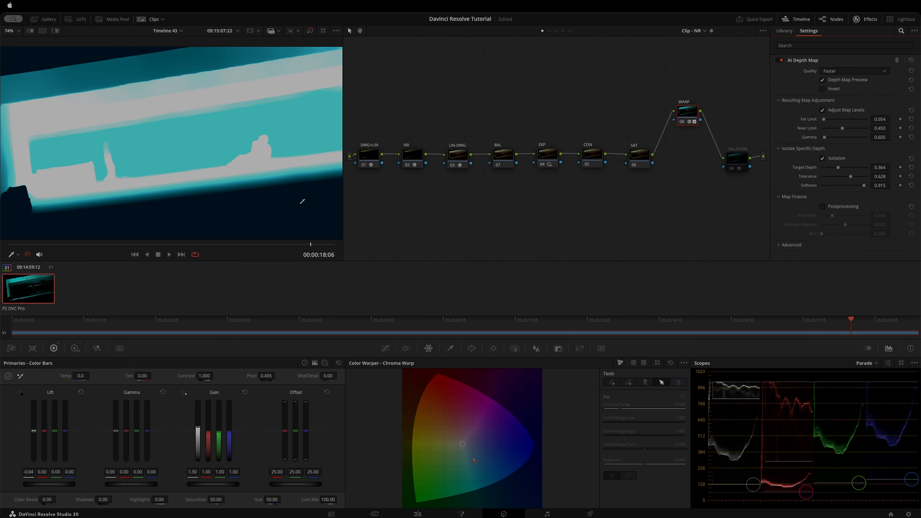
Enable Map Finesse postprocessing on the depth map and reset its Post-Filter and Contract / Expand values.
scroll(302, 201, up, 6)
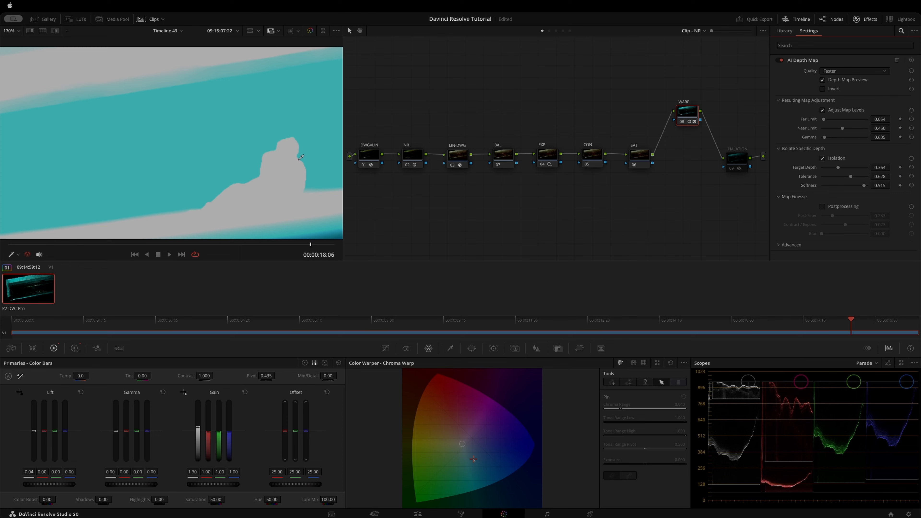
click(823, 206)
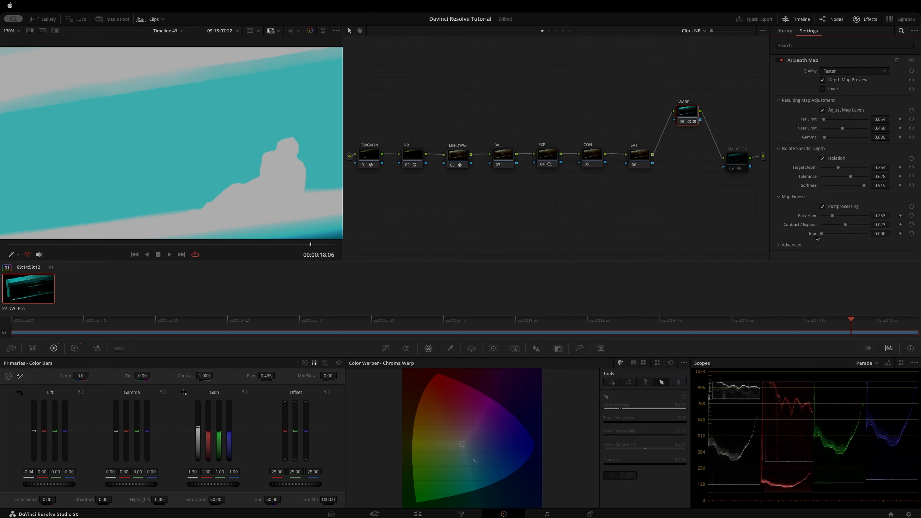
click(911, 225)
click(911, 216)
scroll(299, 179, up, 6)
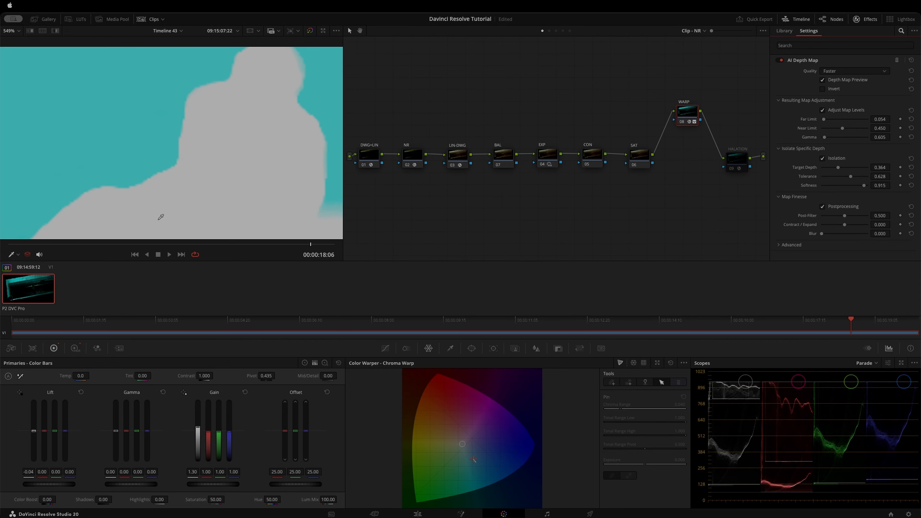
Set the depth map's Post-Filter to 0.527 while checking the edges of the figure, and turn off the depth map preview.
drag(282, 115, 202, 196)
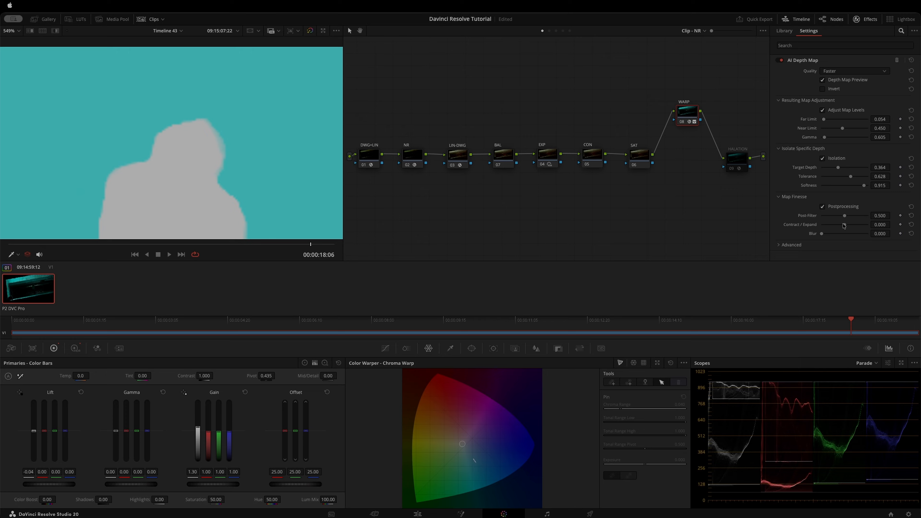
mouse_move(844, 216)
mouse_down()
mouse_move(879, 216)
mouse_move(821, 218)
mouse_move(870, 222)
mouse_move(831, 224)
mouse_move(847, 224)
mouse_up()
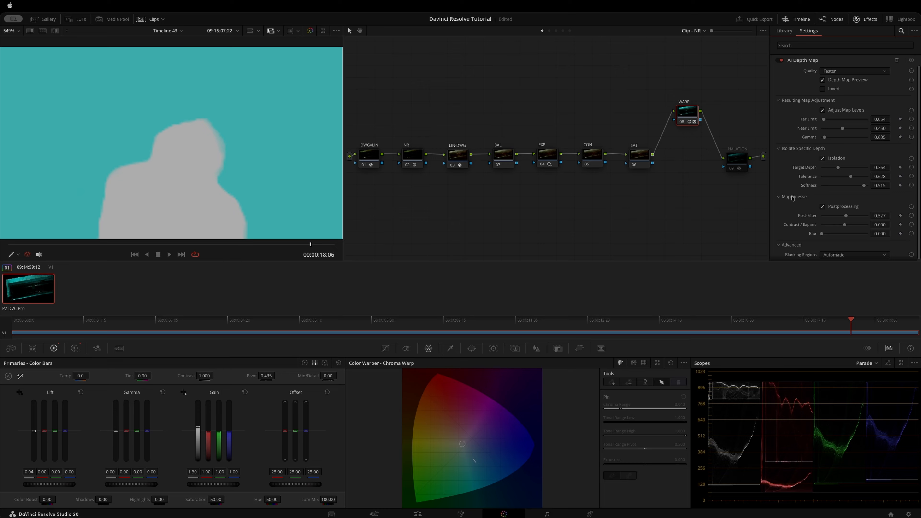
scroll(798, 194, down, 1)
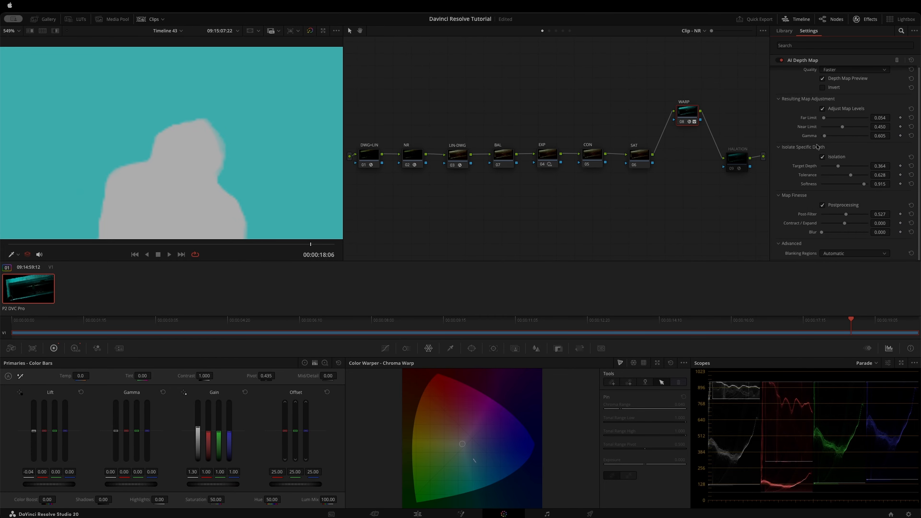
click(822, 78)
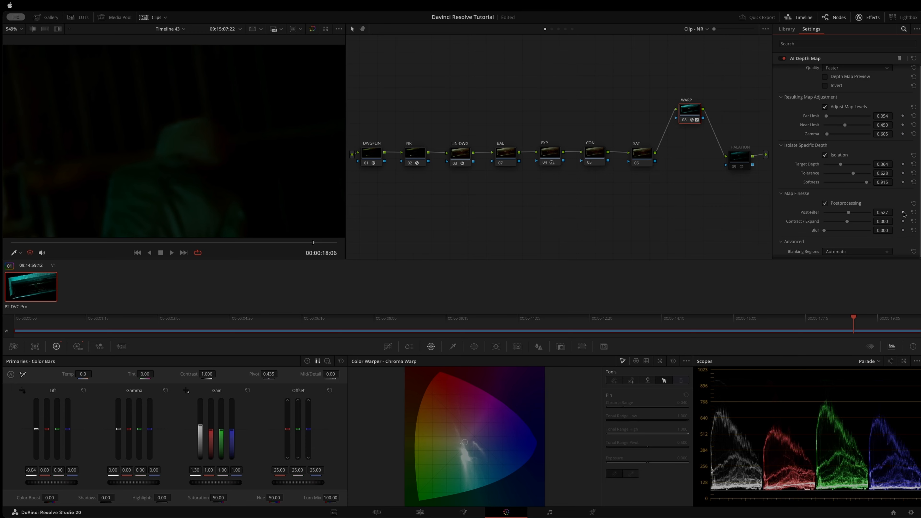
Try the Auto + Extra Crop blanking regions mode with a left crop of 0.296 and check the whole frame.
scroll(904, 214, down, 1)
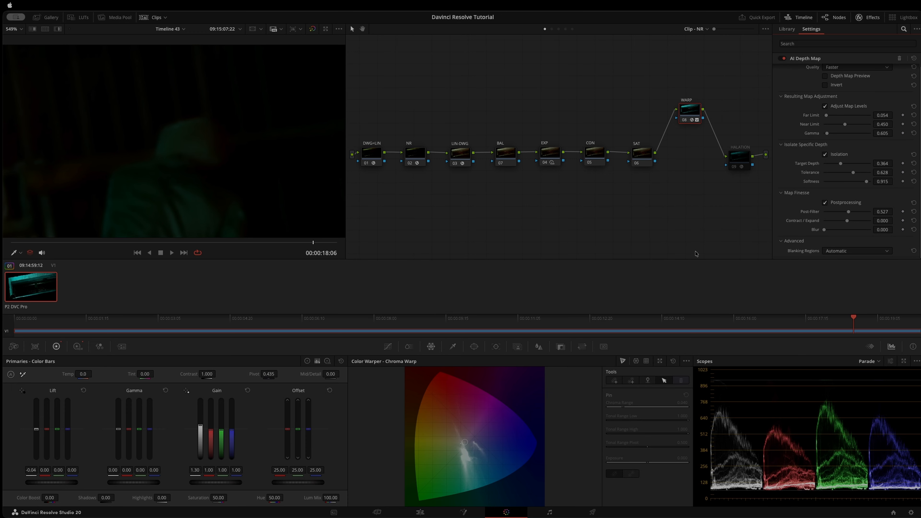
click(876, 253)
click(853, 276)
scroll(845, 214, down, 2)
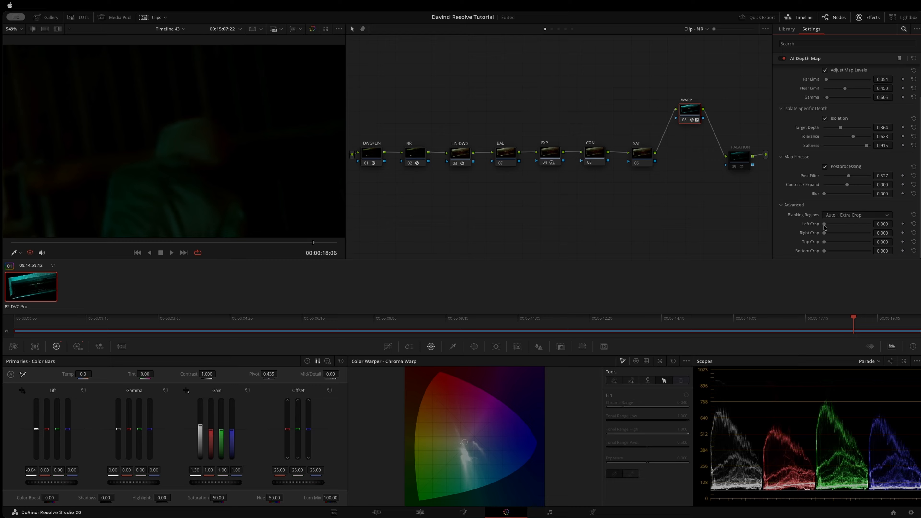
drag(827, 226, 852, 224)
scroll(177, 174, down, 10)
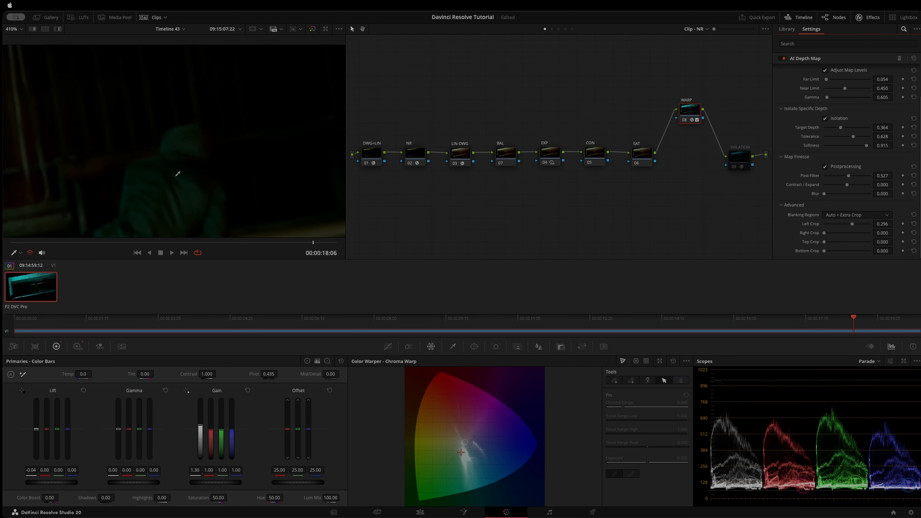
scroll(234, 196, down, 4)
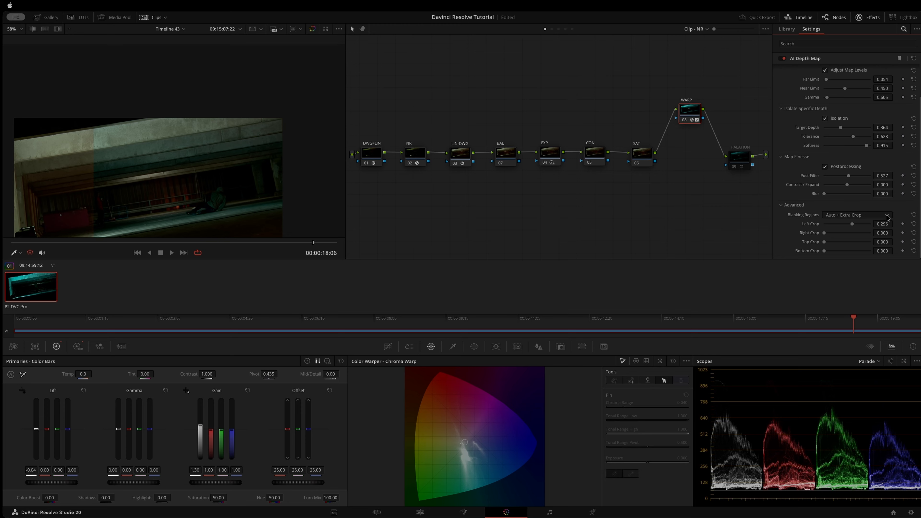
Try extra depth map crops of 0.209 on the left, 0.490 on the right and 0.152 at the top.
drag(852, 225, 881, 248)
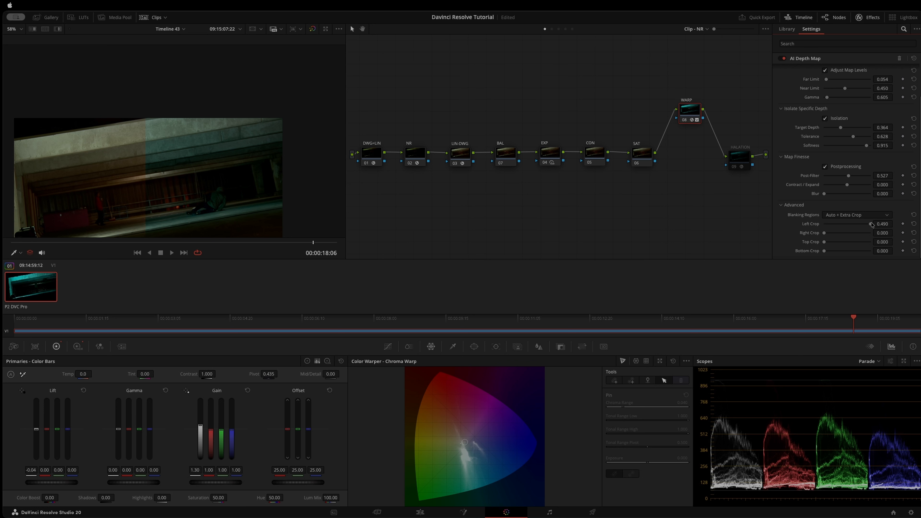
mouse_move(872, 225)
mouse_down()
mouse_move(825, 234)
mouse_move(845, 242)
mouse_move(837, 244)
mouse_move(887, 242)
mouse_move(837, 233)
mouse_move(871, 230)
mouse_up()
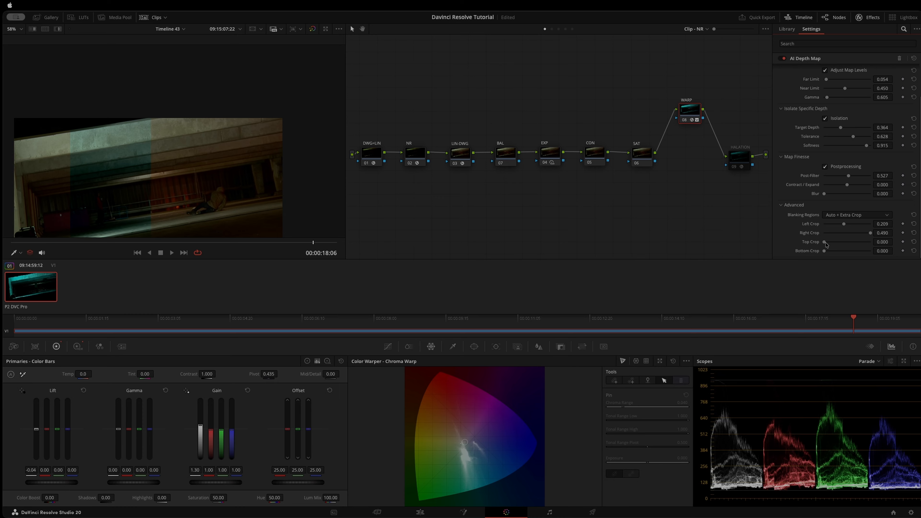
mouse_move(824, 242)
mouse_down()
mouse_move(854, 257)
mouse_move(824, 255)
mouse_up()
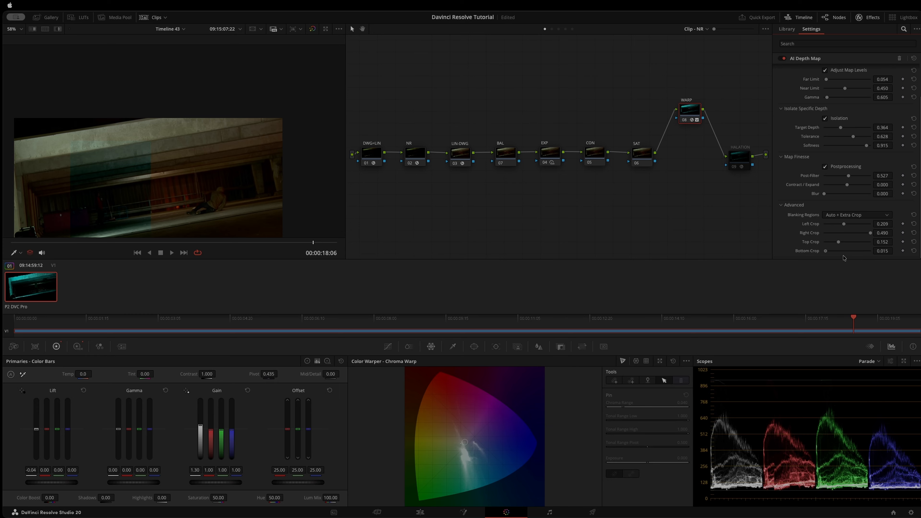
Try the Manual blanking regions mode with the left crop at 0.000 and collapse the advanced settings.
click(856, 215)
click(839, 249)
drag(843, 226, 812, 228)
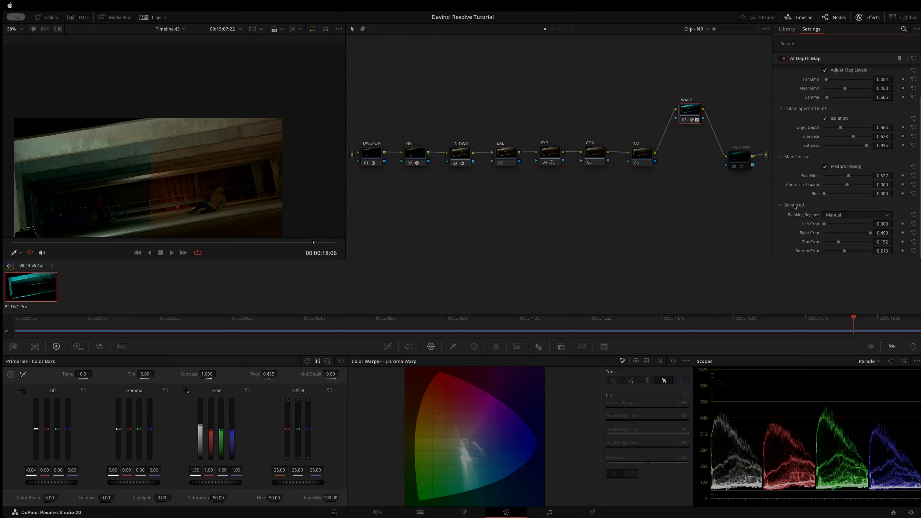
click(781, 206)
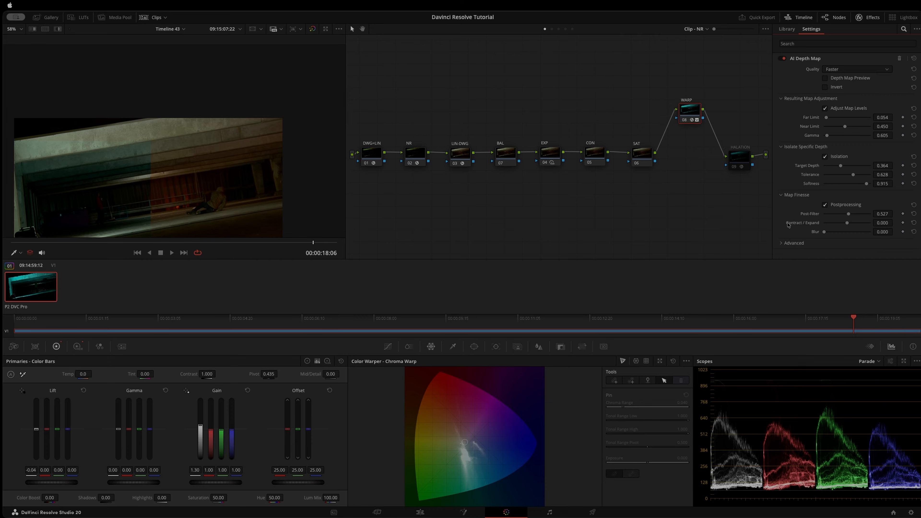
Check the WARP node's Node Cache options and move the node closer to the node chain.
drag(687, 104, 685, 107)
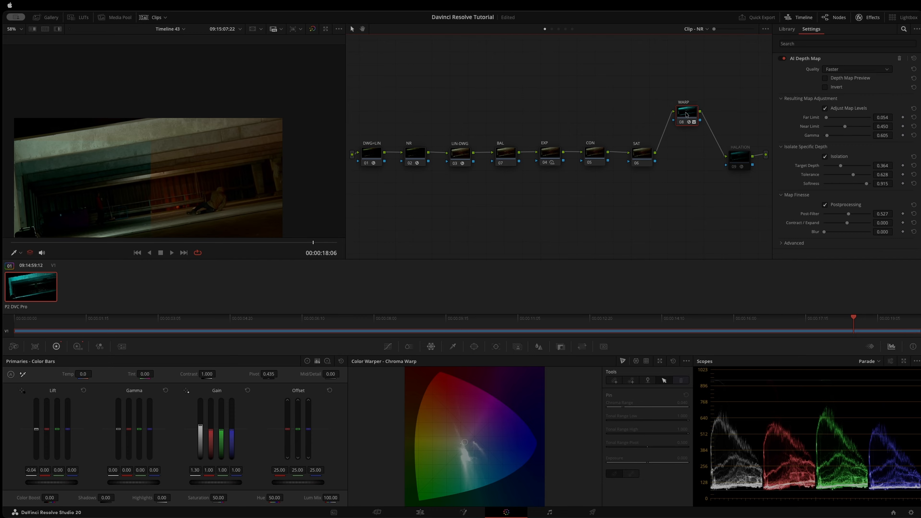
right_click(687, 113)
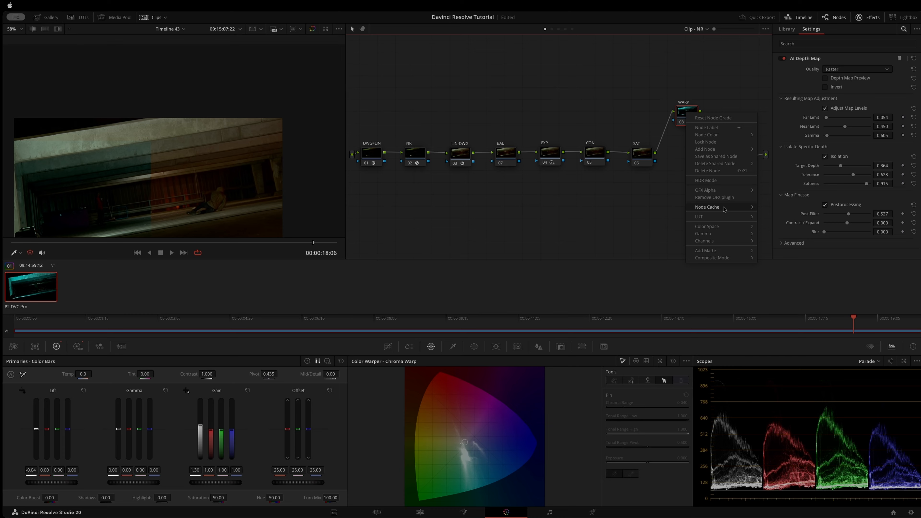
mouse_move(730, 195)
click(640, 199)
drag(686, 113, 686, 133)
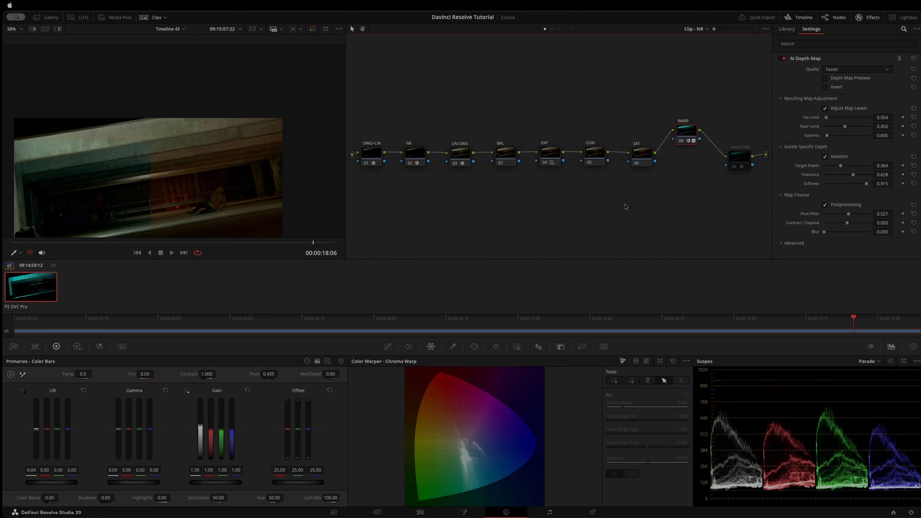
Bring up the power window controls and set the depth map's Blanking Regions back to Automatic.
click(474, 347)
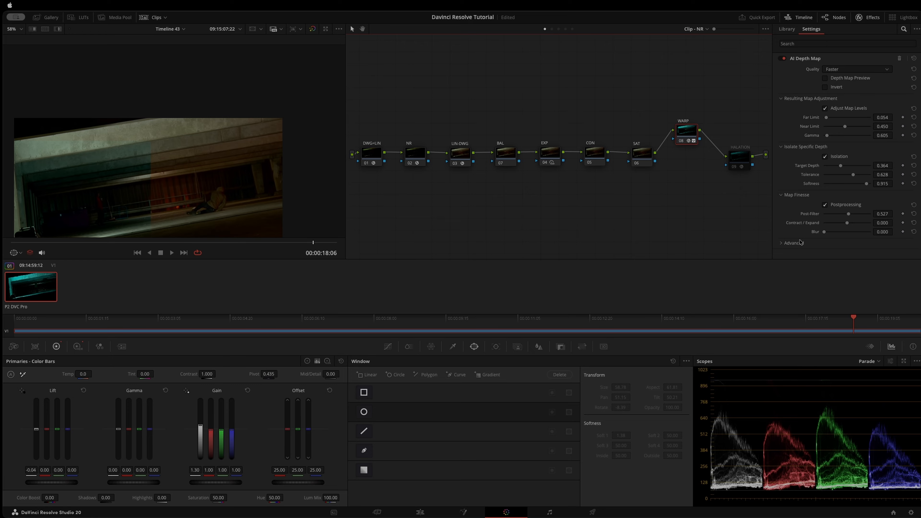
click(782, 244)
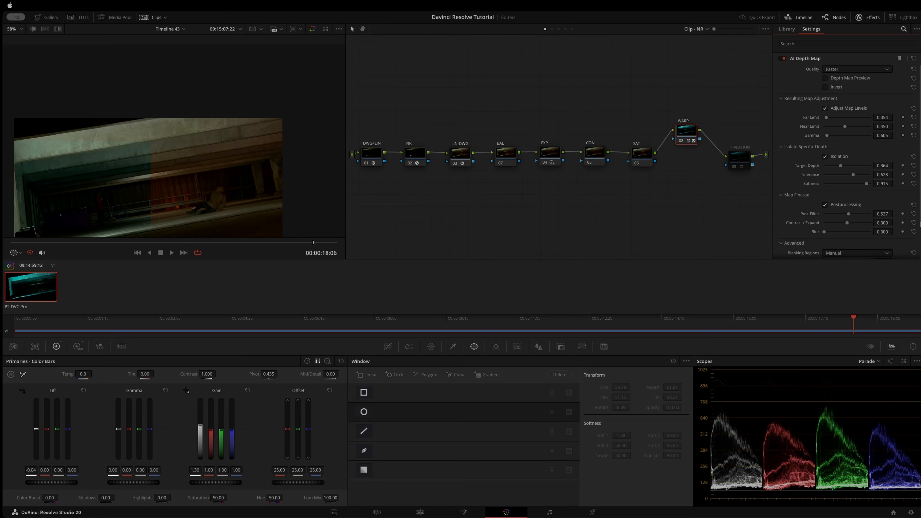
scroll(897, 227, down, 2)
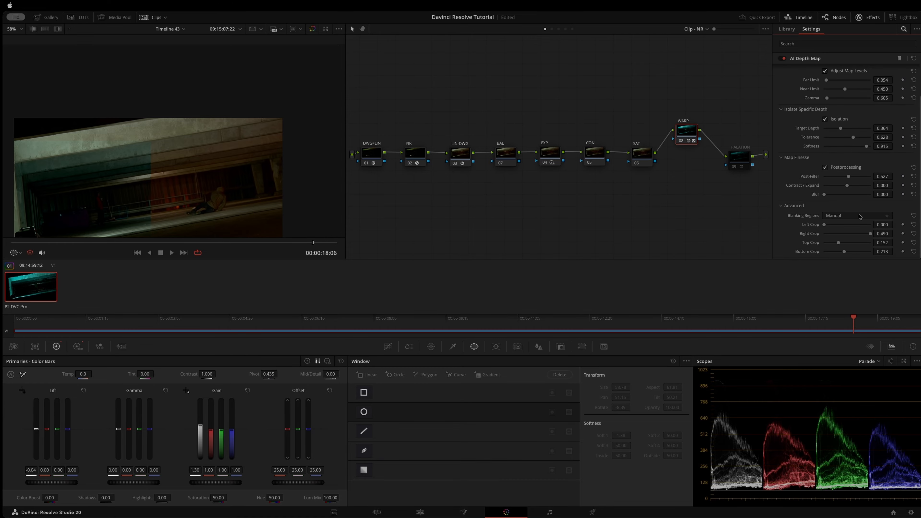
click(859, 216)
click(856, 233)
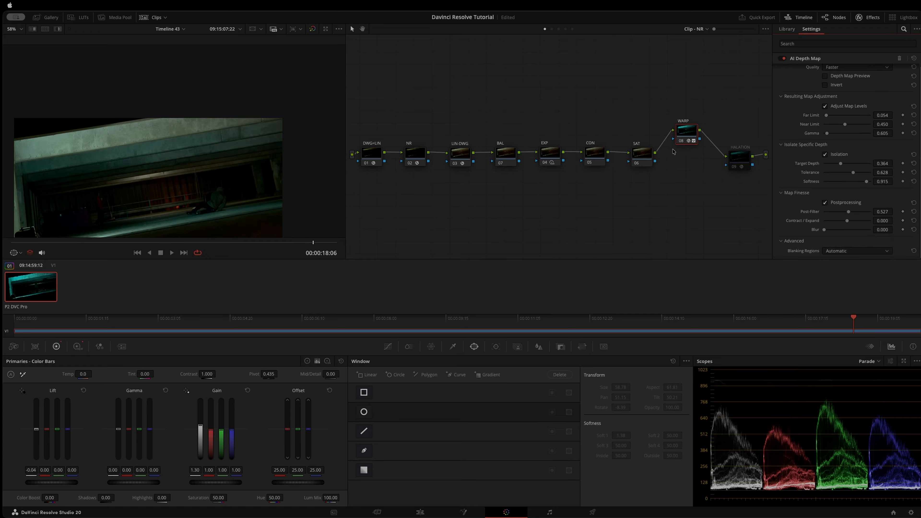
Move the WARP node next to SAT and add a circular window to it, flattened to an aspect of about 83.5 around the underpass opening.
drag(685, 133, 676, 146)
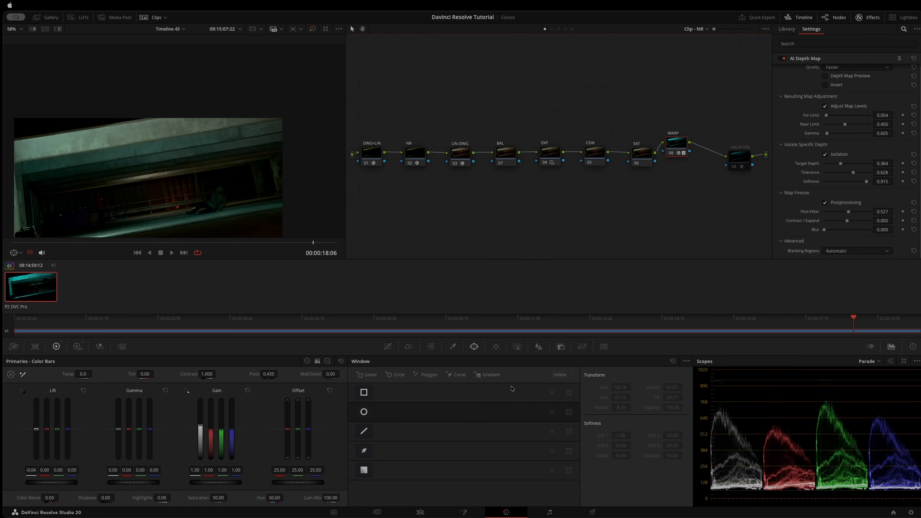
click(364, 412)
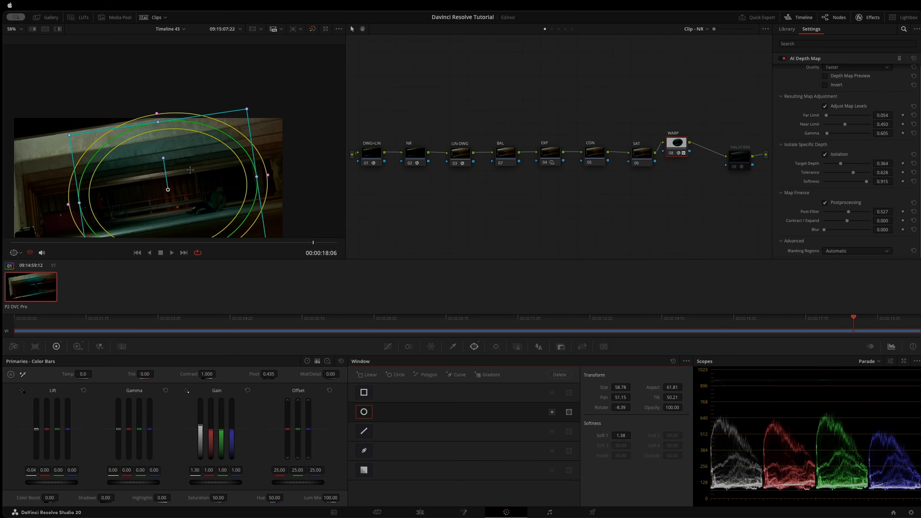
drag(280, 172, 289, 168)
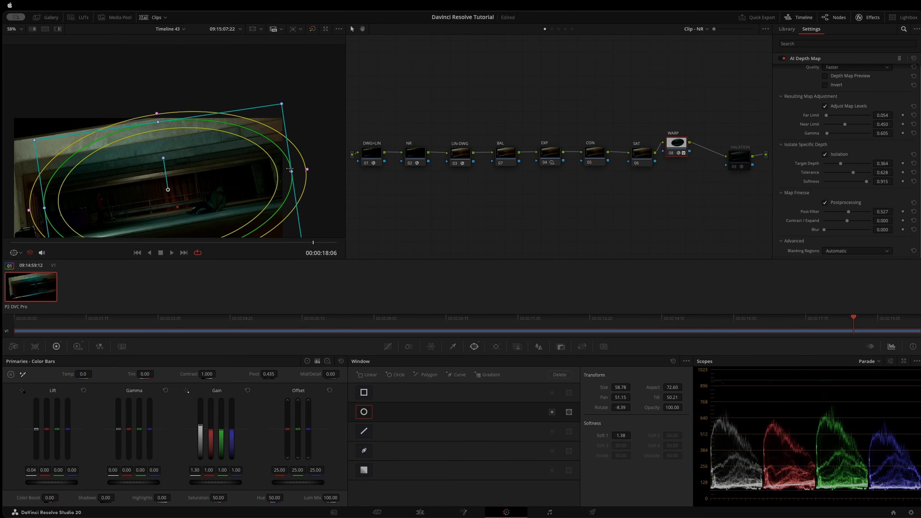
scroll(214, 96, up, 4)
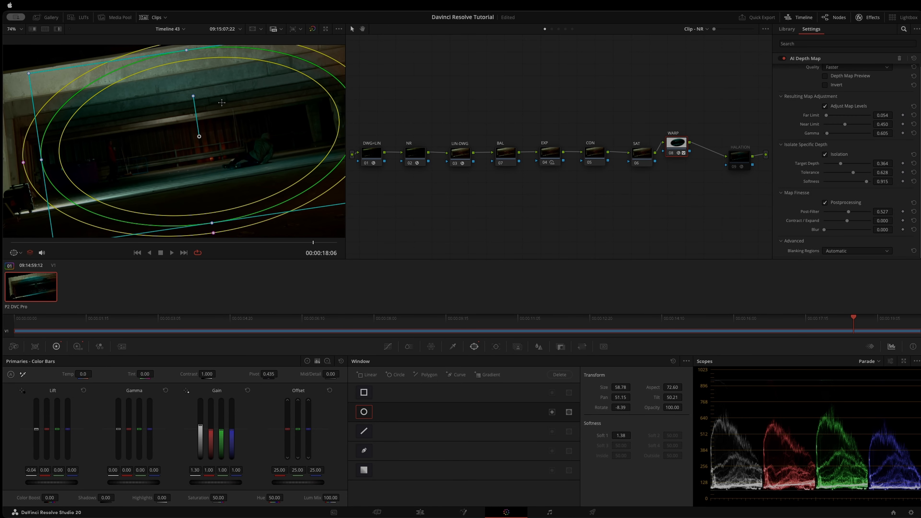
scroll(223, 105, down, 5)
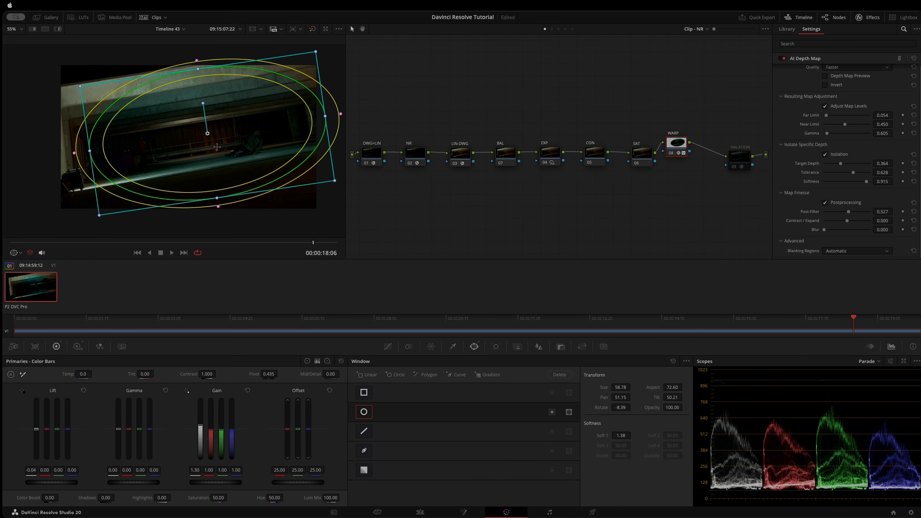
drag(316, 51, 105, 148)
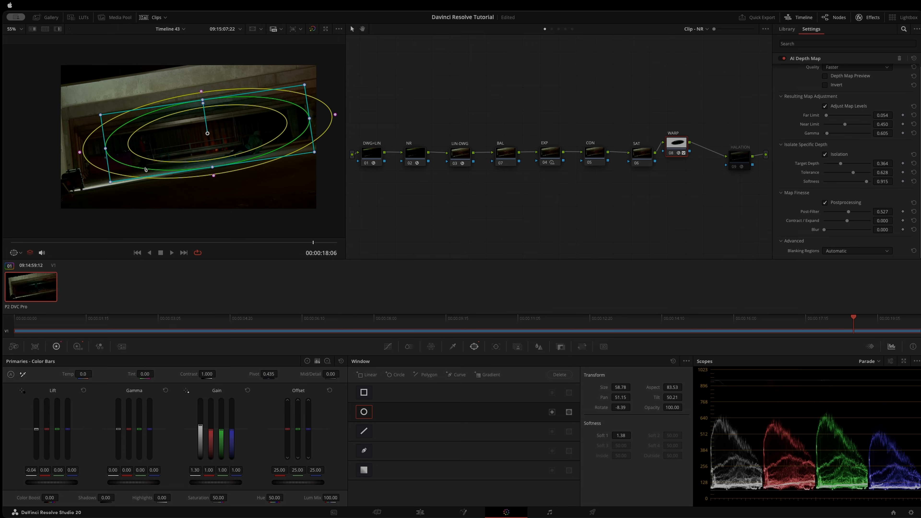
Center the circular window at pan 50.34 and tilt 49.84, soften it to 2.79 and resize it to 65.09 with aspect 78.65.
drag(207, 133, 194, 139)
drag(322, 123, 344, 132)
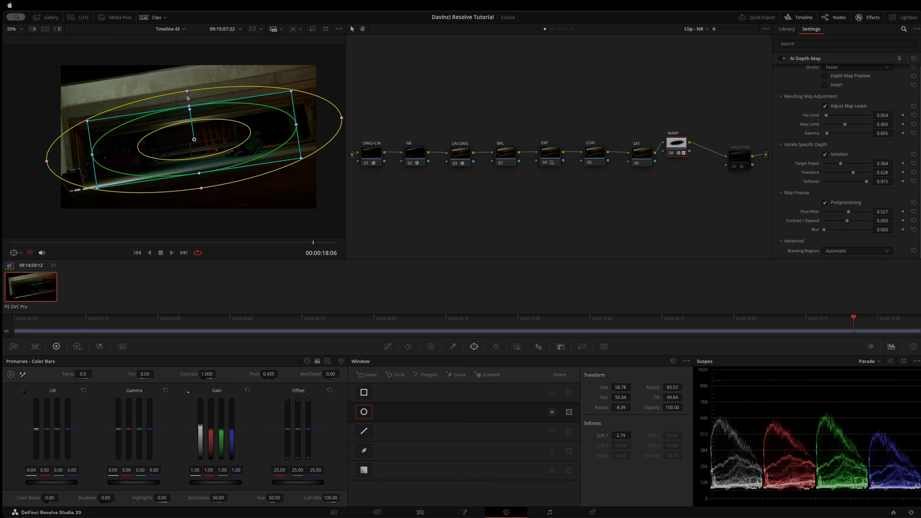
drag(199, 173, 243, 250)
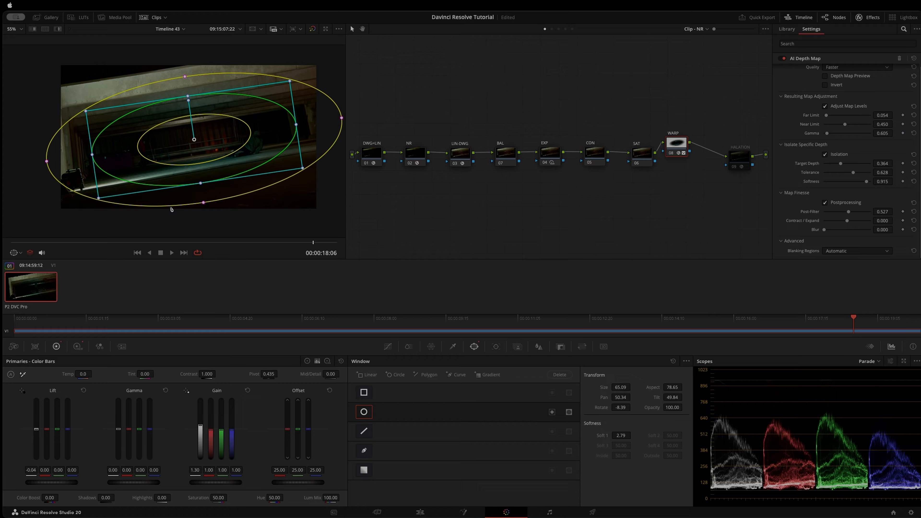
Invert the circular window while checking it against the depth map preview, and hide the preview and the window outline.
click(825, 76)
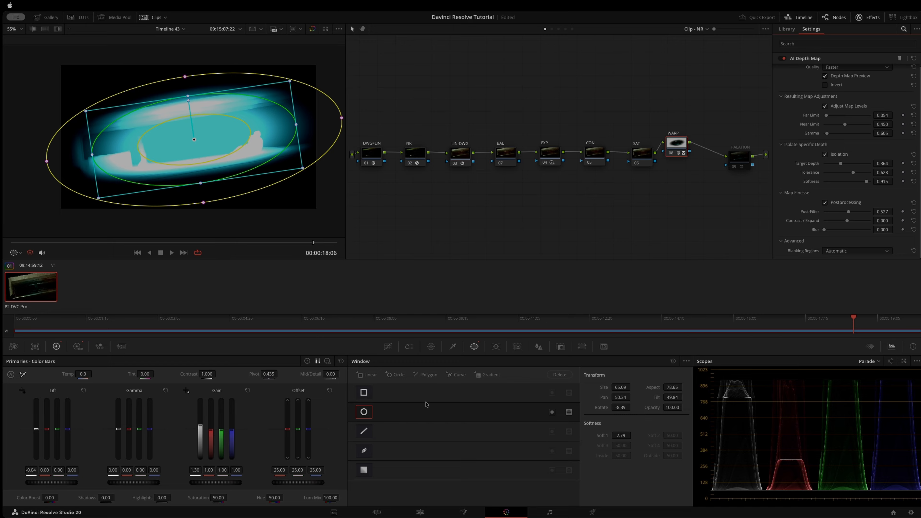
click(552, 412)
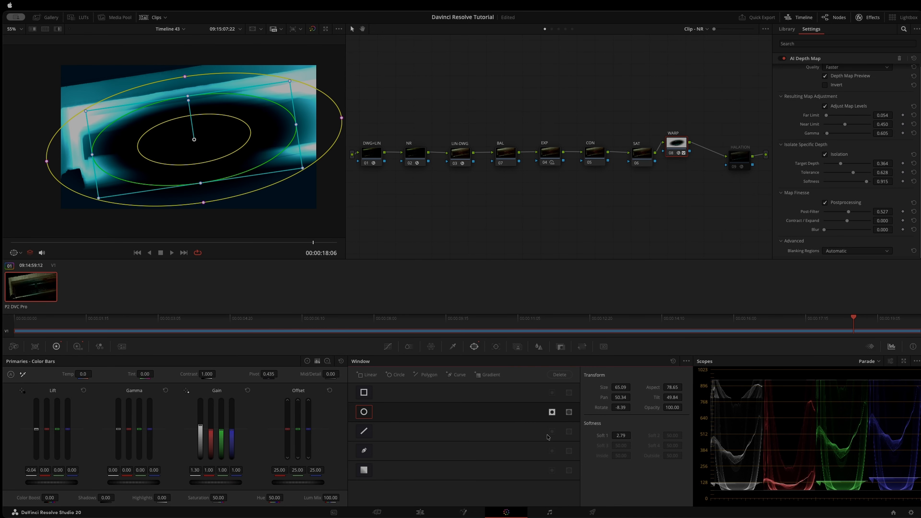
click(825, 76)
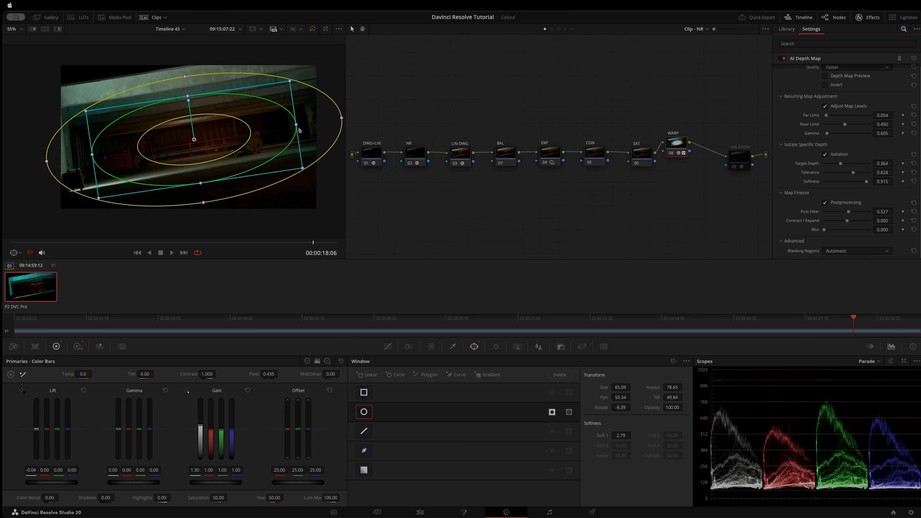
key(shift+grave)
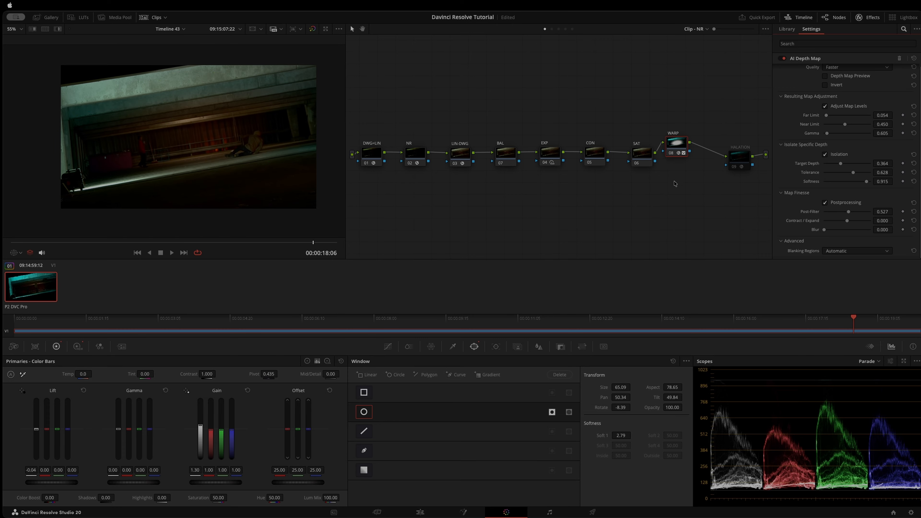
Compare the grade with the WARP node's OFX Alpha disabled and re-enabled, lining the node up with the chain.
right_click(676, 142)
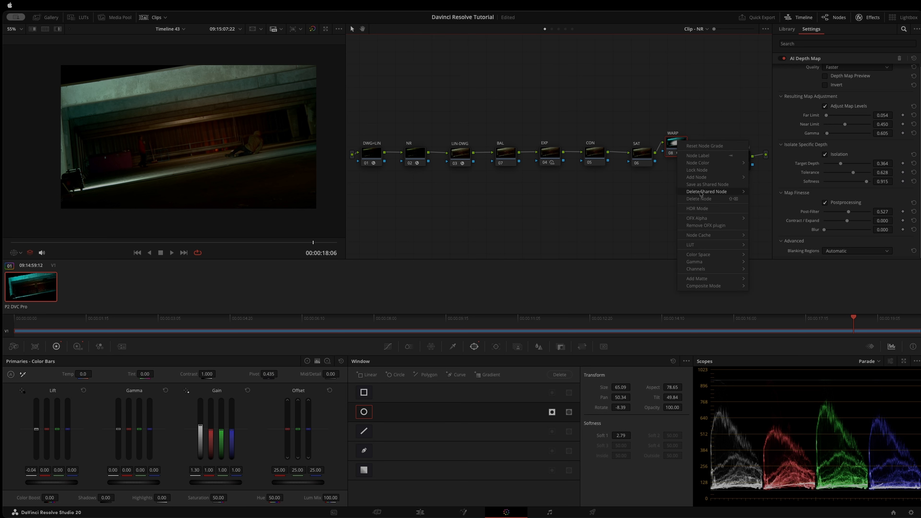
mouse_move(709, 220)
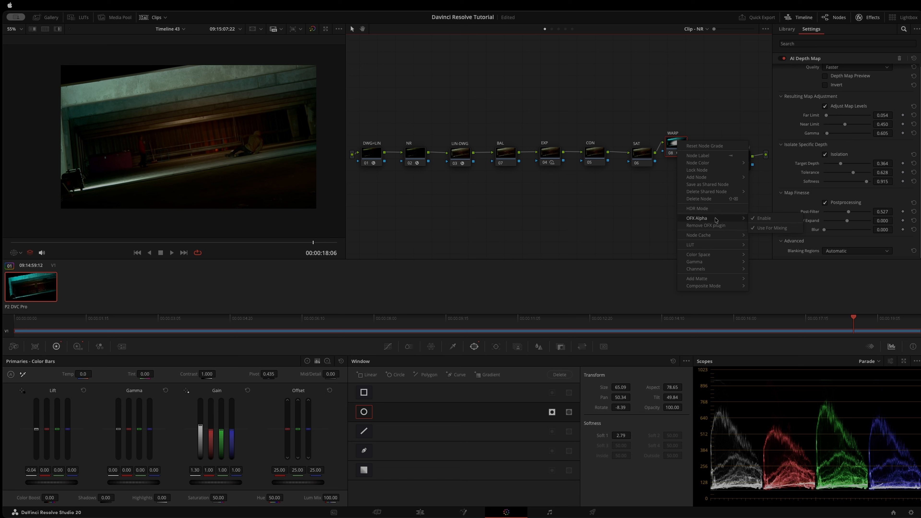
click(765, 219)
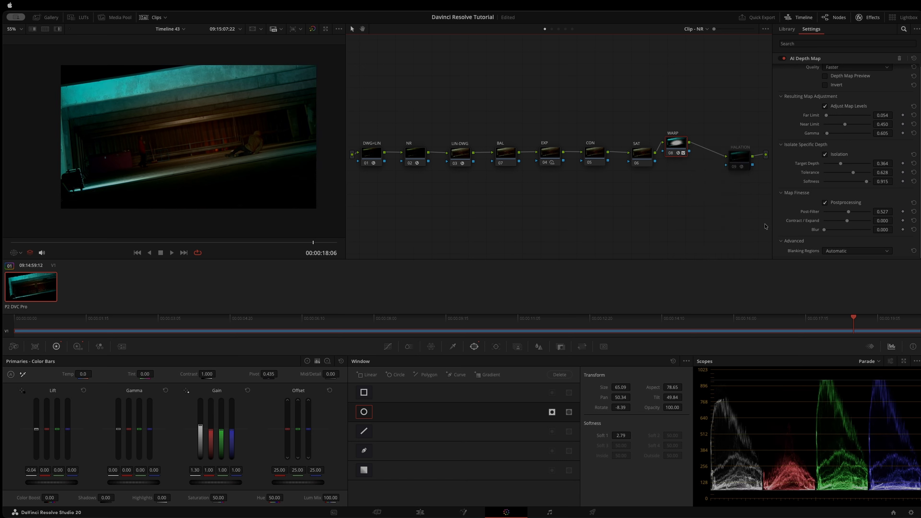
drag(686, 151, 688, 165)
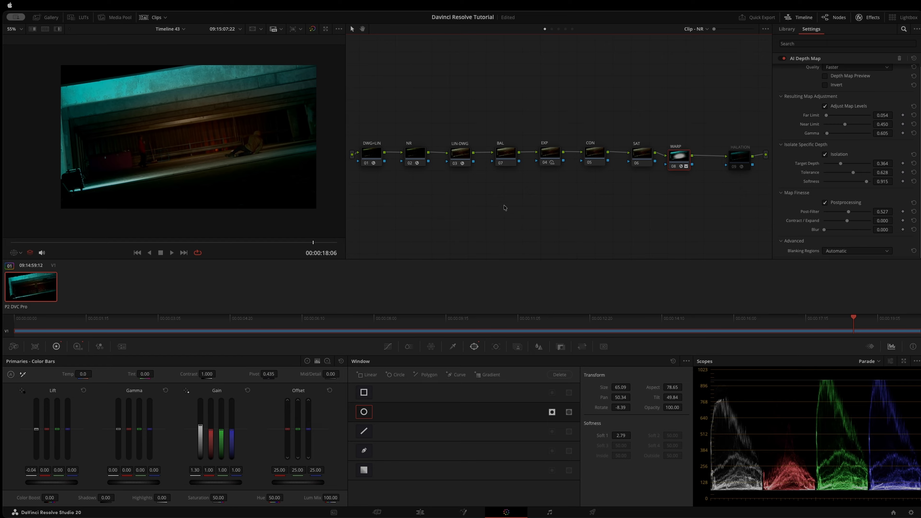
right_click(672, 156)
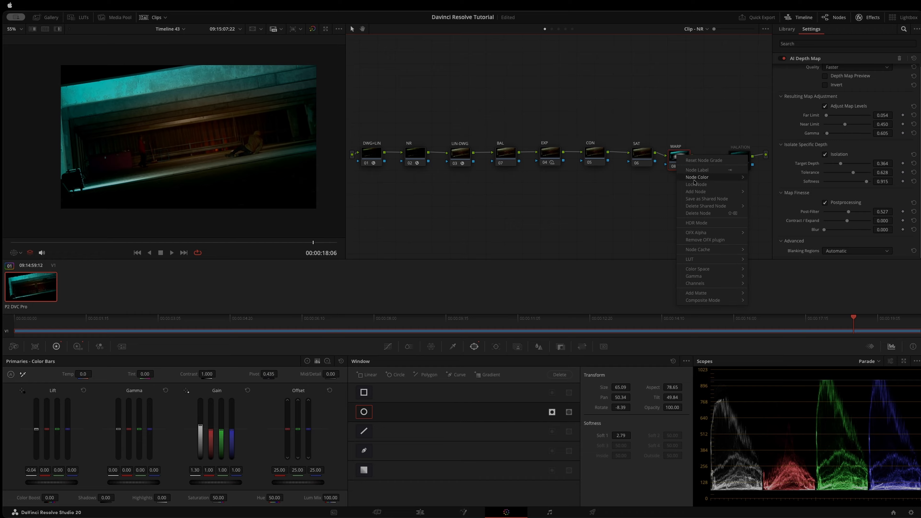
mouse_move(719, 235)
click(763, 233)
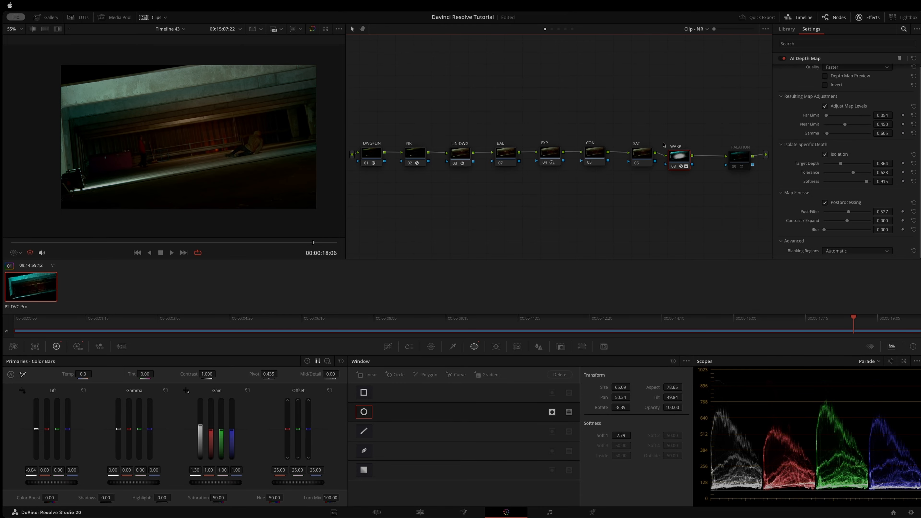
right_click(684, 155)
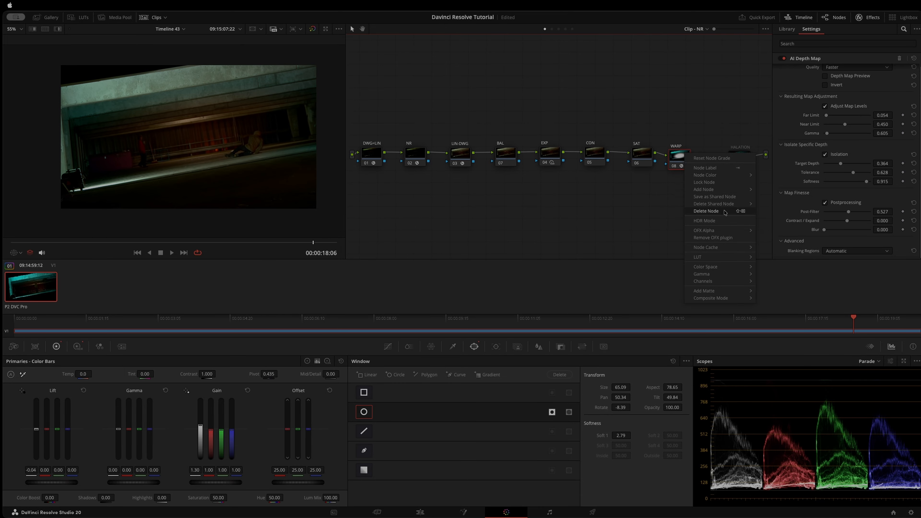
click(717, 222)
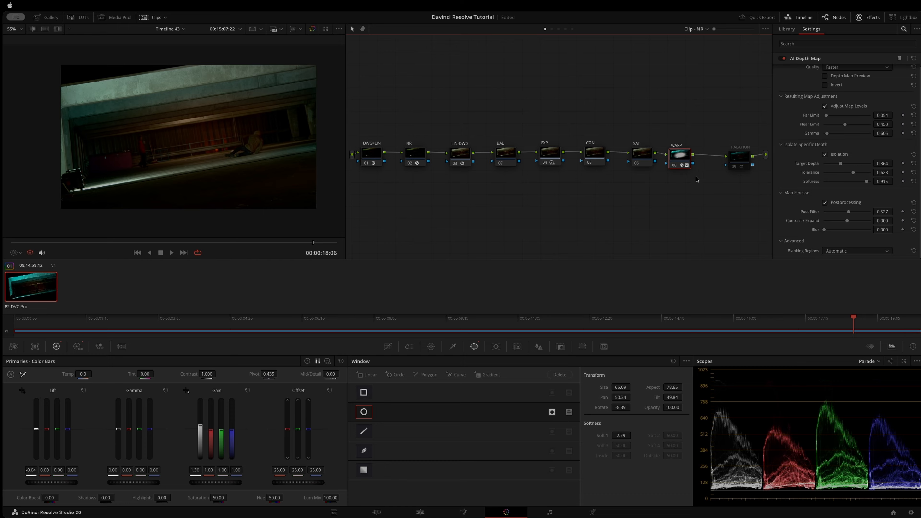
right_click(681, 154)
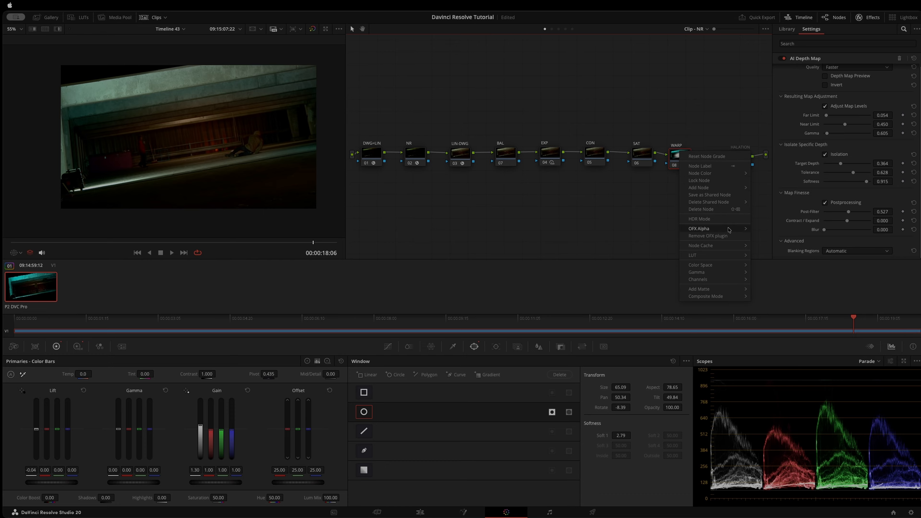
click(734, 113)
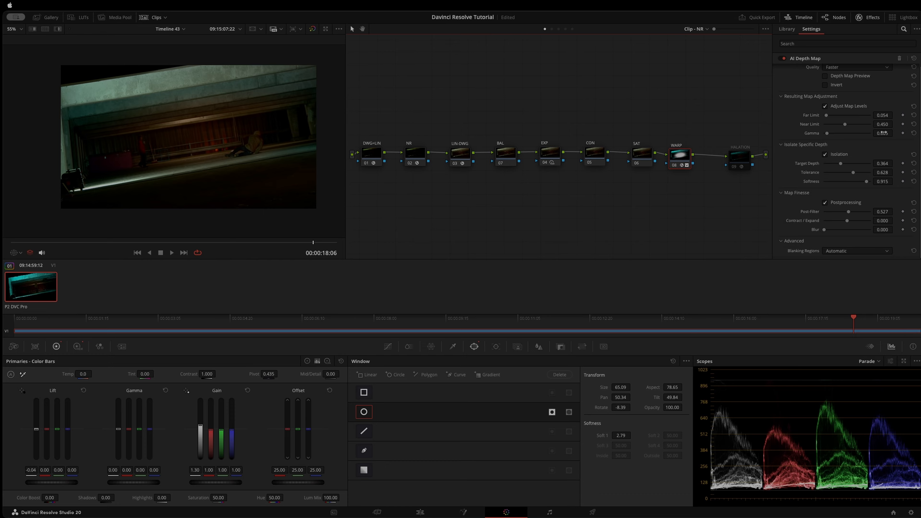
Set the depth isolation's Target Depth to 0.000 and Tolerance to 0.403, and turn off the circular window.
scroll(817, 161, up, 1)
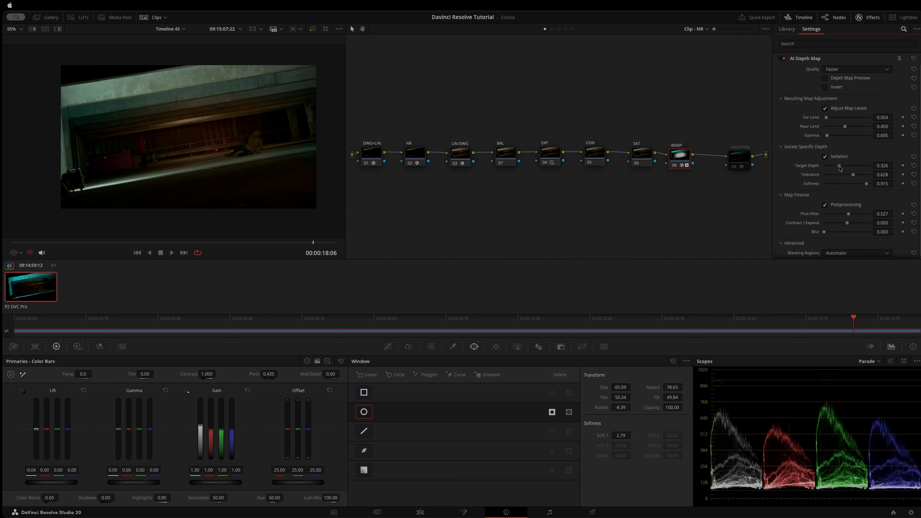
drag(840, 166, 873, 167)
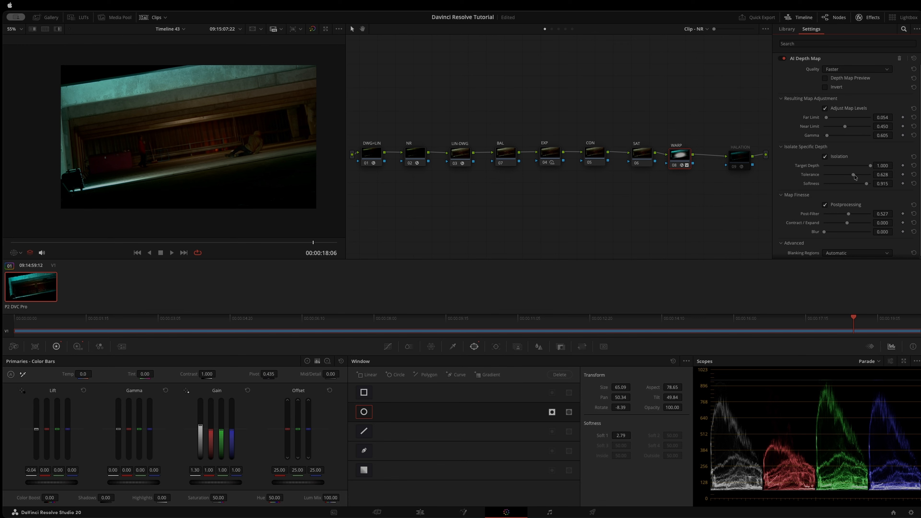
drag(853, 175, 818, 166)
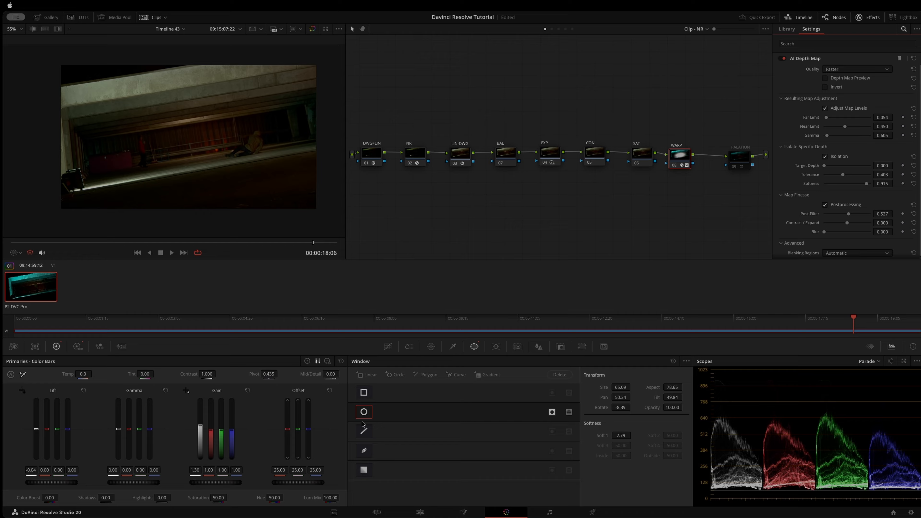
click(364, 413)
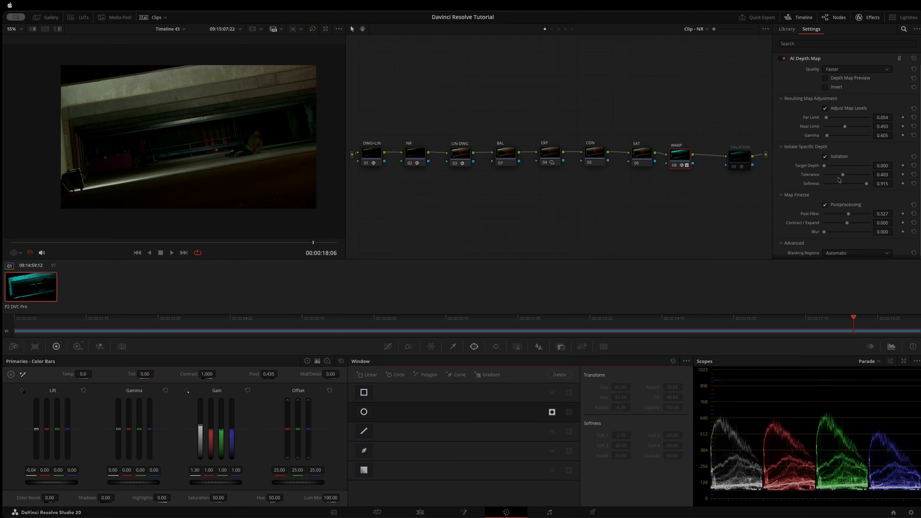
drag(824, 166, 818, 167)
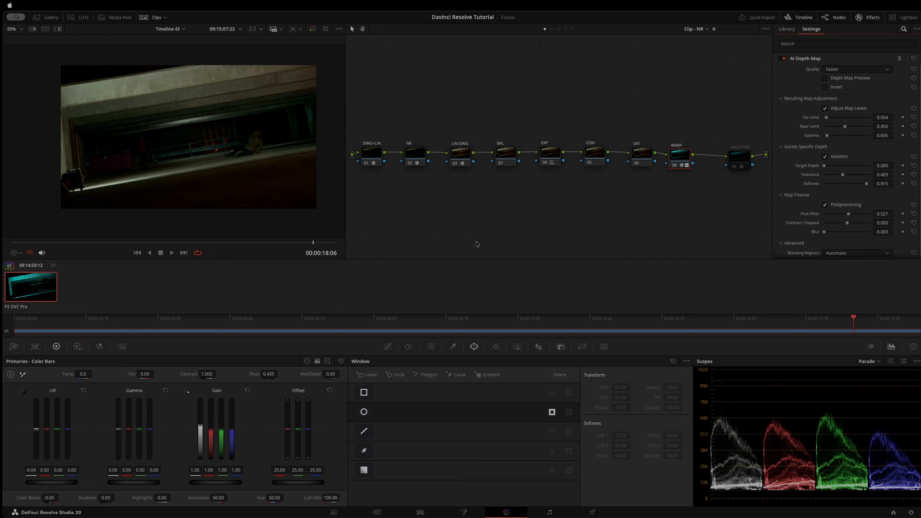
Bring up the High Dynamic Range color wheels and disable OFX Alpha on the WARP node.
click(77, 346)
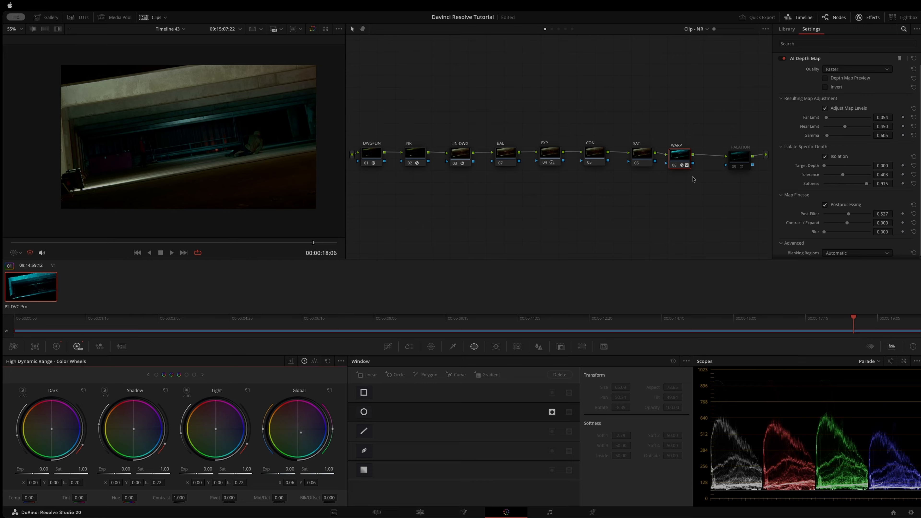
drag(680, 158, 679, 159)
right_click(679, 159)
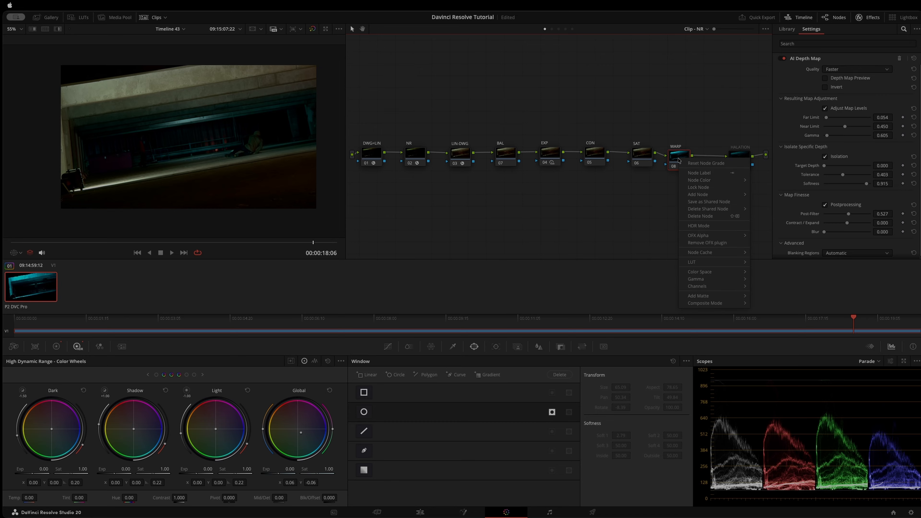
mouse_move(714, 236)
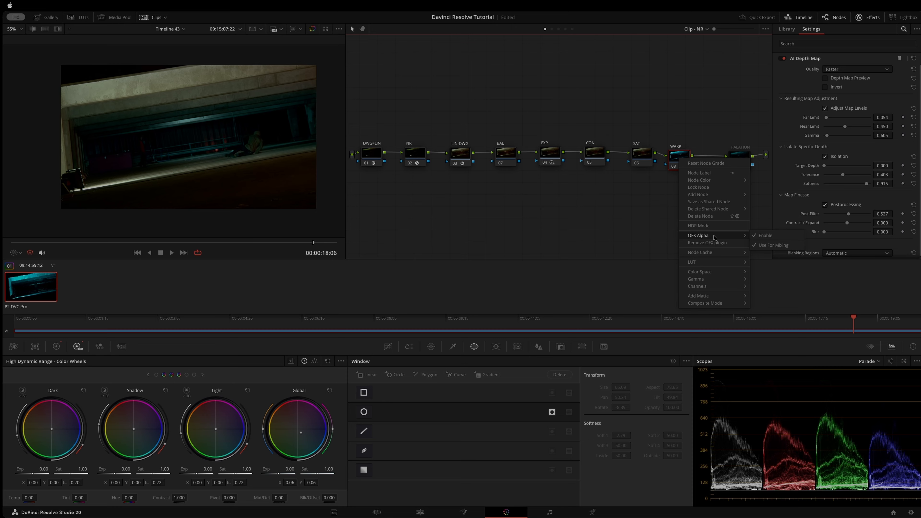
click(771, 238)
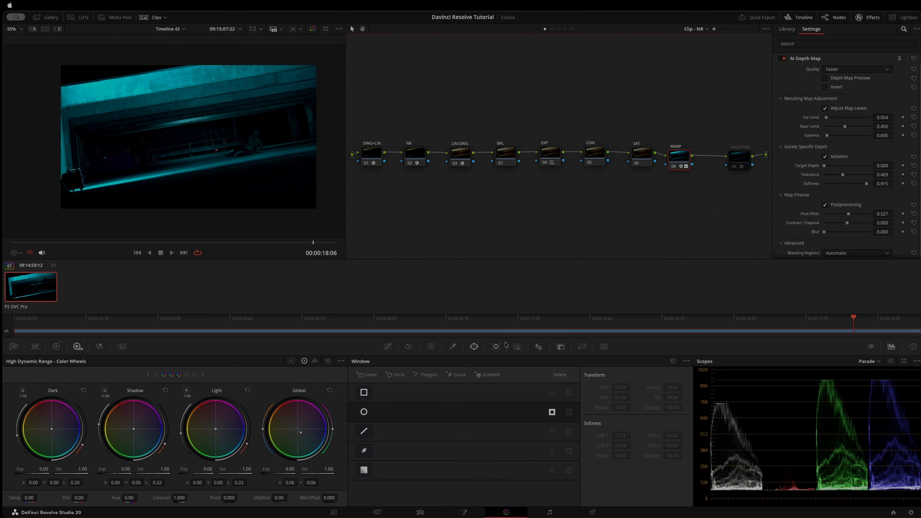
Turn the circular window back on without inversion and reshape it to size 85.88 and aspect 62.55.
click(365, 418)
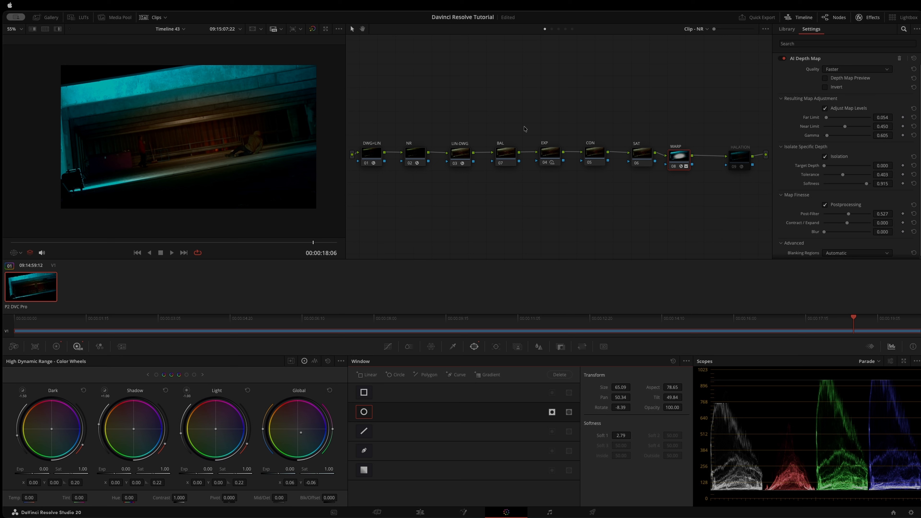
drag(679, 160, 677, 161)
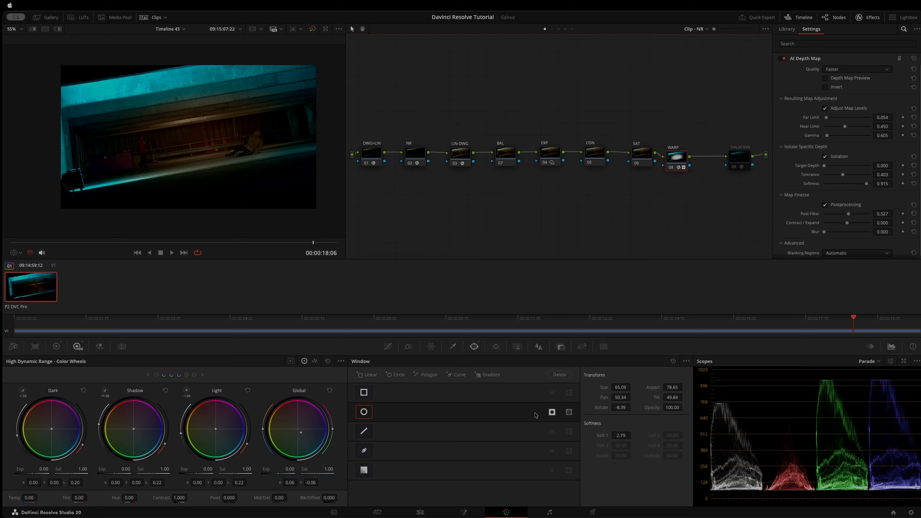
click(552, 411)
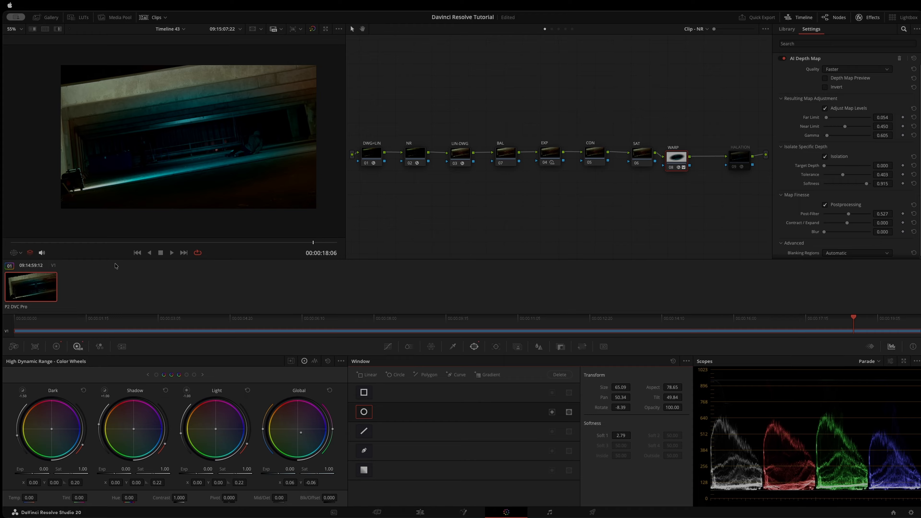
key(shift+grave)
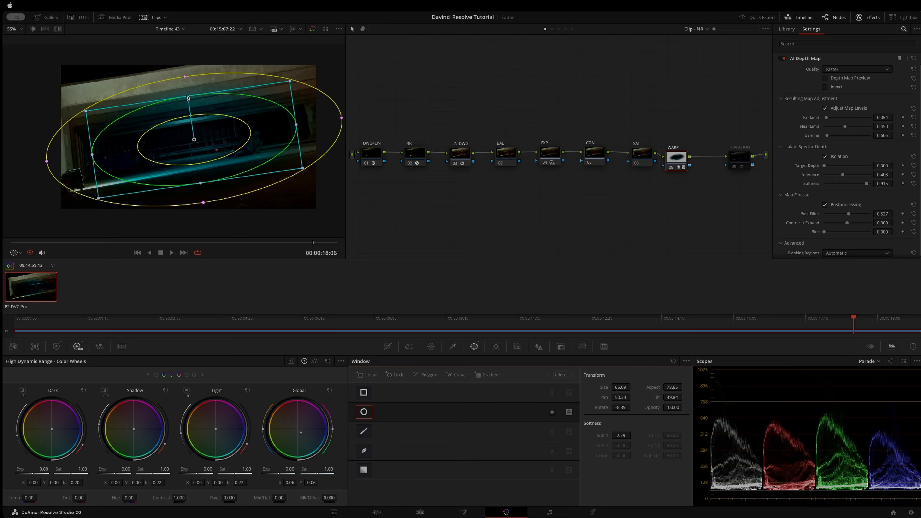
drag(188, 97, 196, 80)
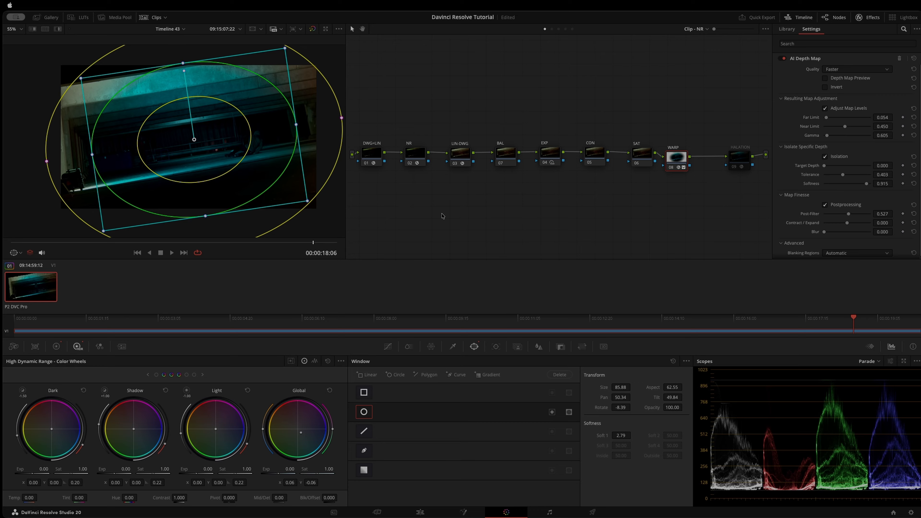
key(shift+grave)
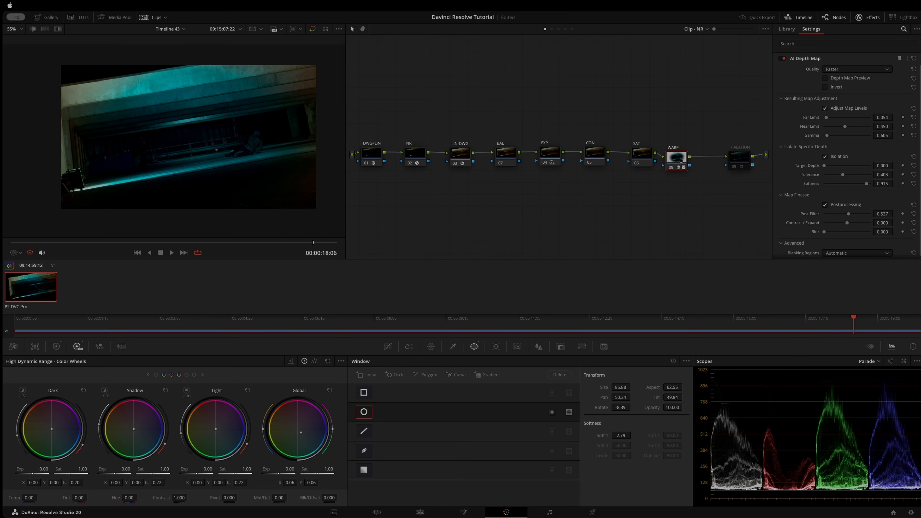
Re-enable OFX Alpha on the WARP node and set the depth map's Target Depth to 0.527.
right_click(682, 167)
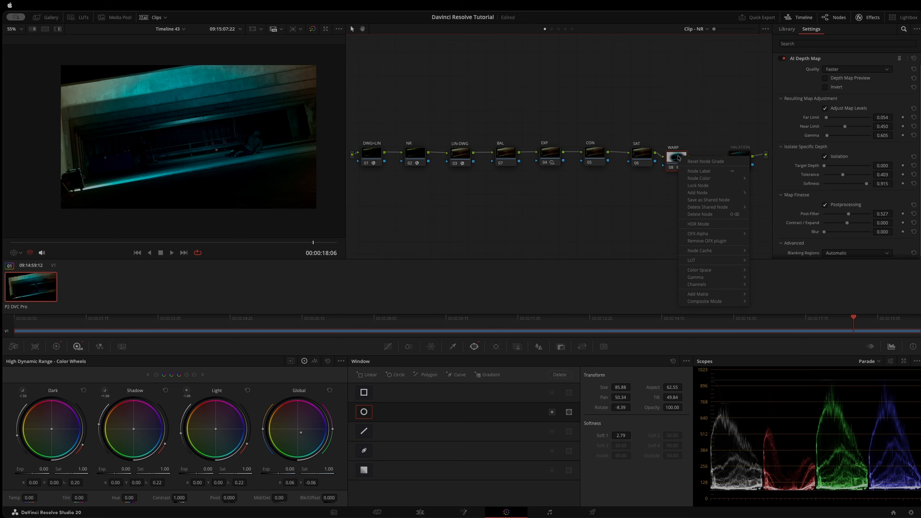
mouse_move(719, 234)
click(771, 235)
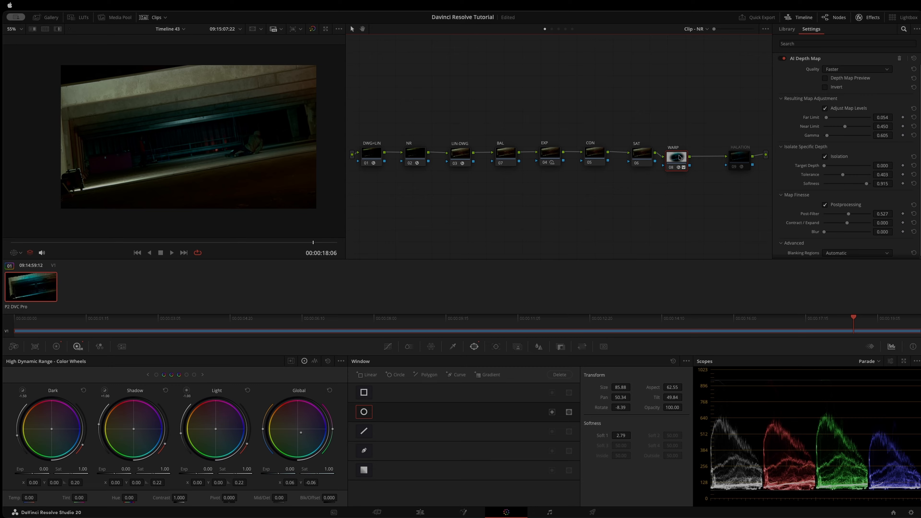
drag(679, 156, 679, 158)
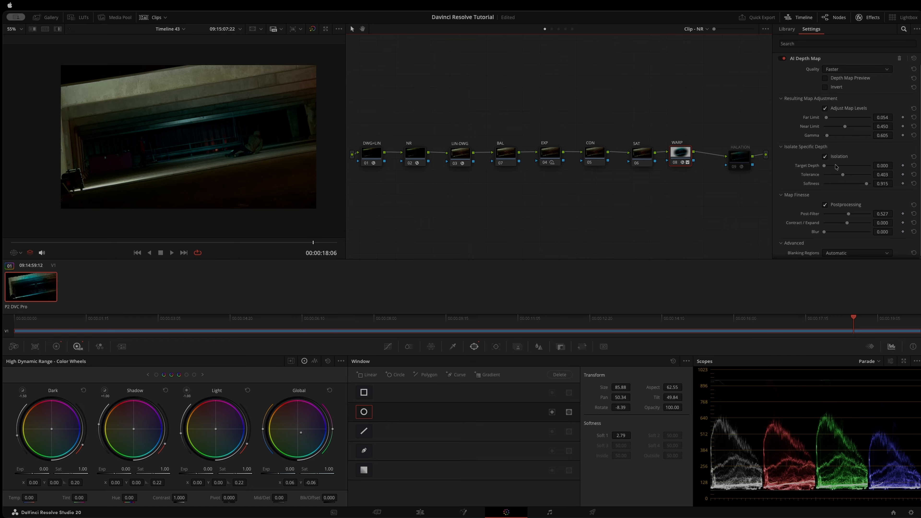
drag(824, 166, 818, 184)
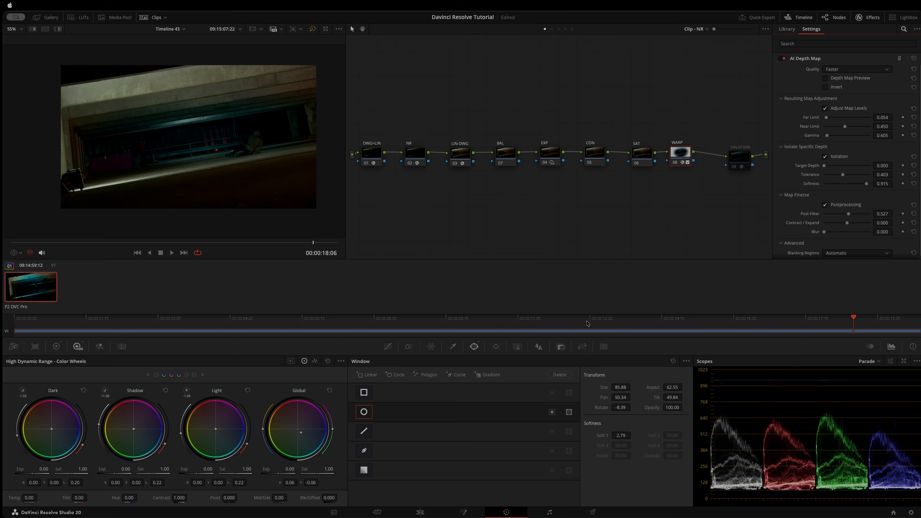
drag(824, 167, 874, 184)
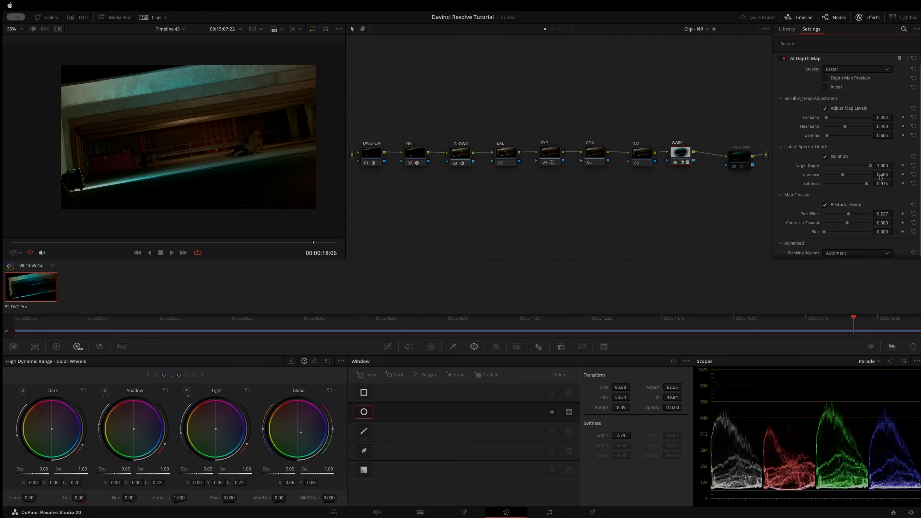
drag(870, 165, 845, 176)
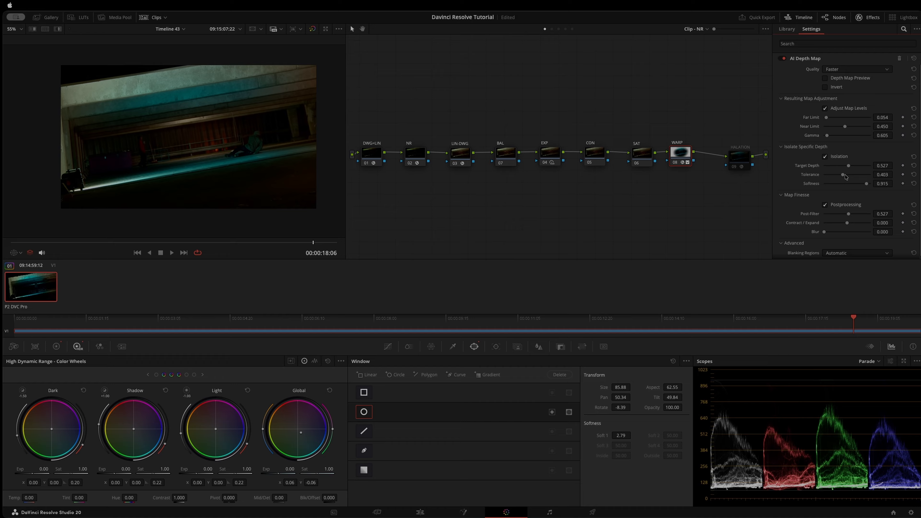
Switch off Use For Mixing in the WARP node's OFX Alpha and turn off its circular window.
right_click(679, 153)
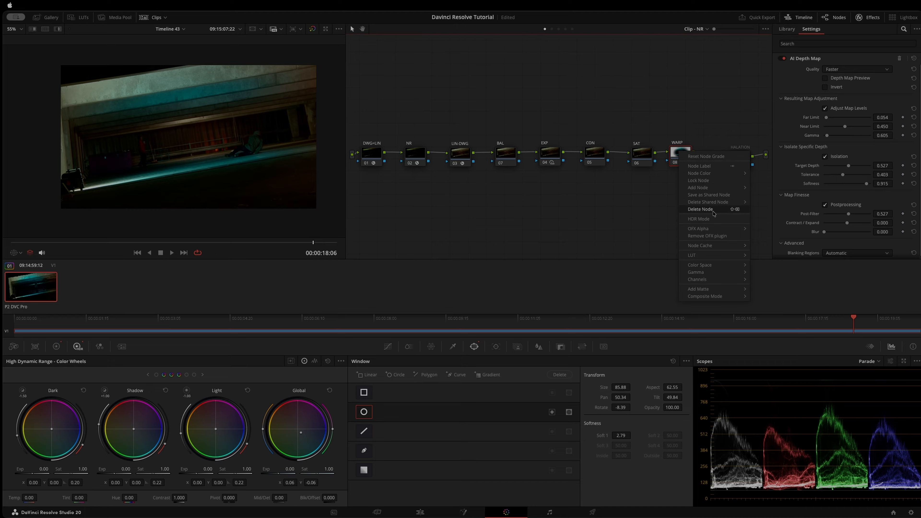
mouse_move(729, 229)
click(785, 240)
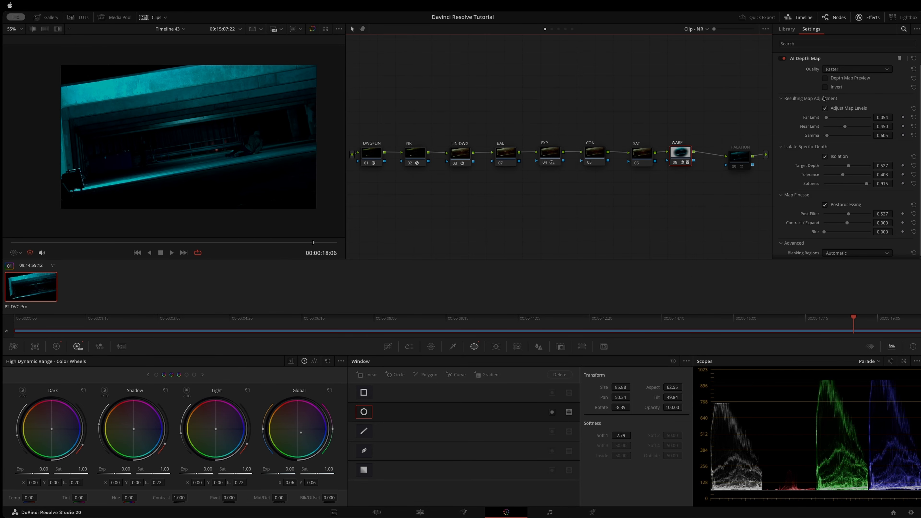
drag(679, 156, 678, 156)
click(365, 413)
click(366, 415)
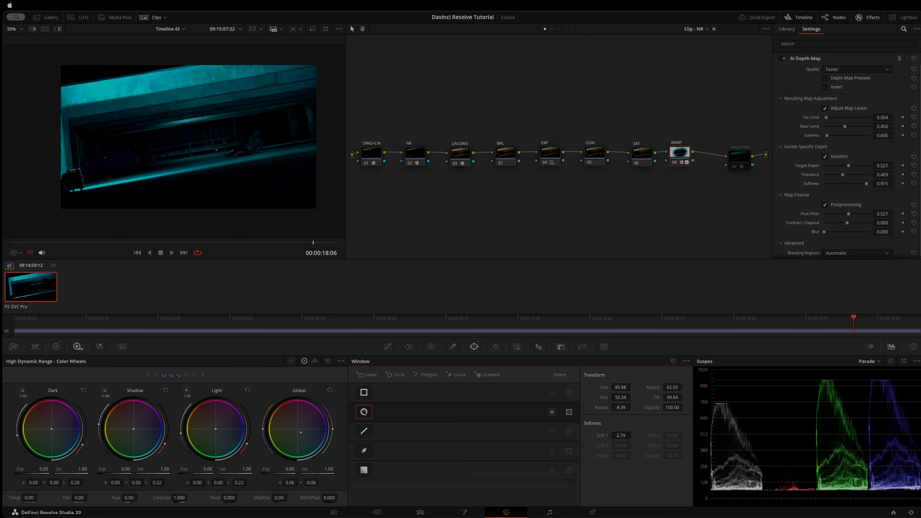
click(365, 412)
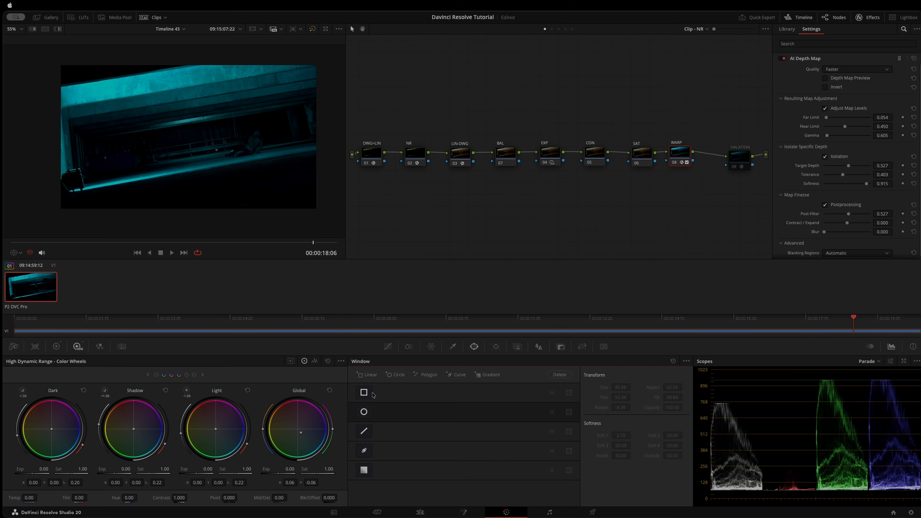
Turn the WARP node's circular window back on and re-enable Use For Mixing in its OFX Alpha.
click(363, 414)
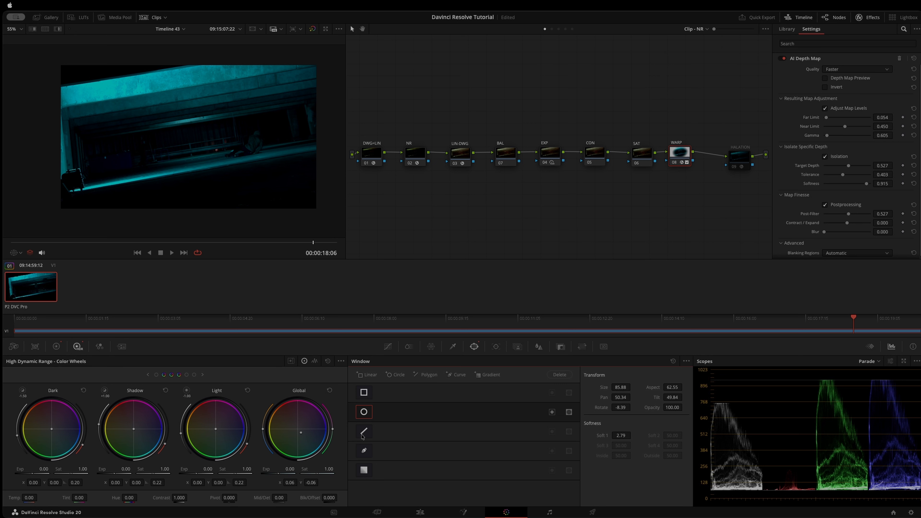
right_click(682, 159)
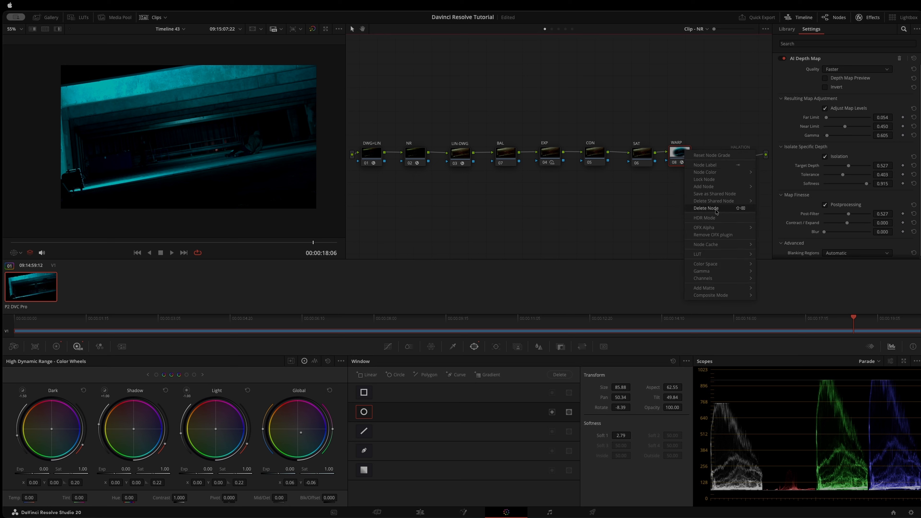
mouse_move(722, 228)
click(763, 239)
right_click(683, 160)
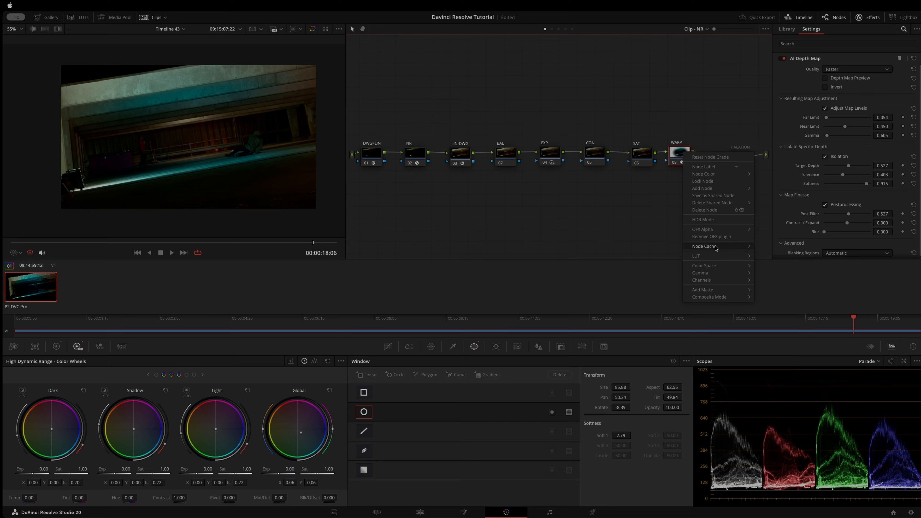
mouse_move(722, 229)
click(765, 230)
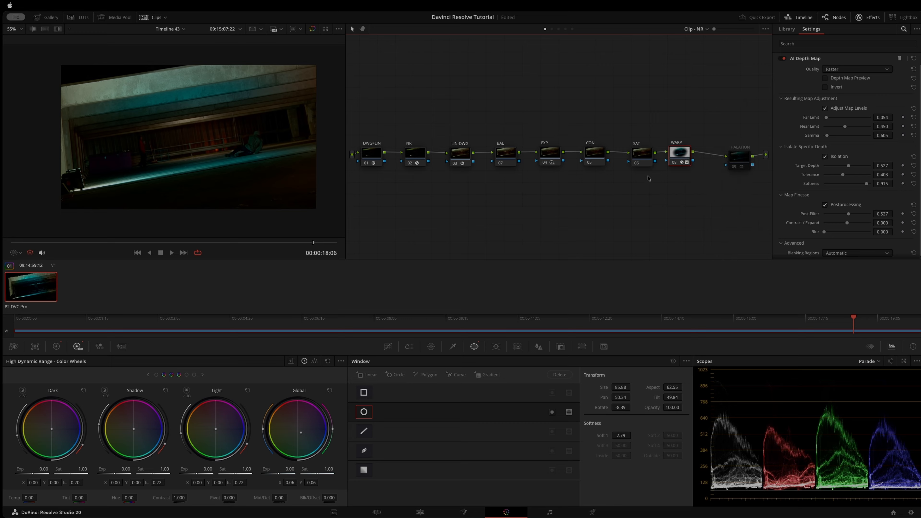
Move the WARP node above the node chain and add a serial node after it, spacing the neighbouring nodes.
drag(680, 153, 705, 212)
drag(668, 176, 684, 214)
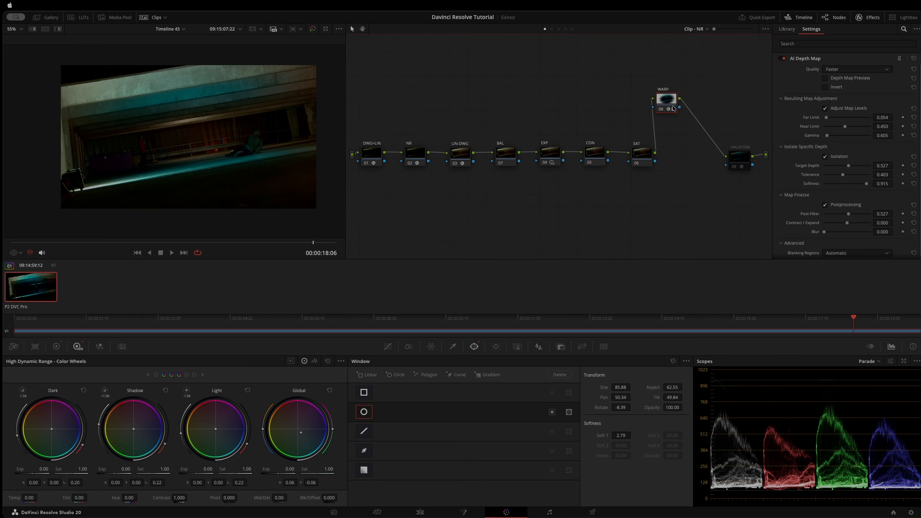
key(alt+s)
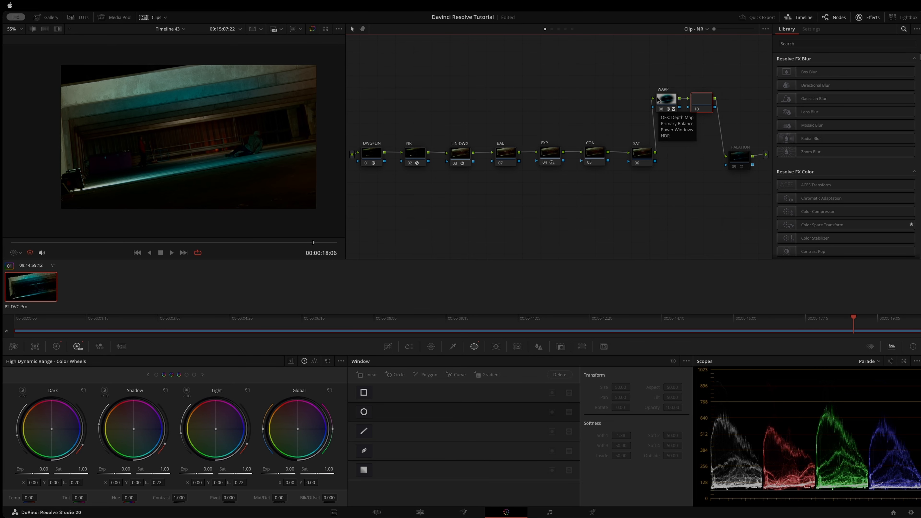
drag(543, 79, 632, 163)
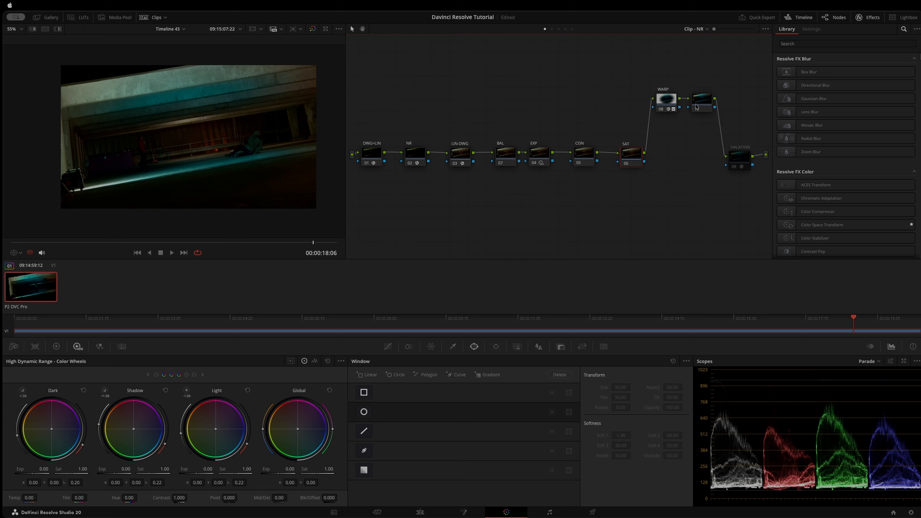
drag(696, 106, 703, 109)
Link the WARP node's key output to the key input of the new serial node 10.
click(669, 103)
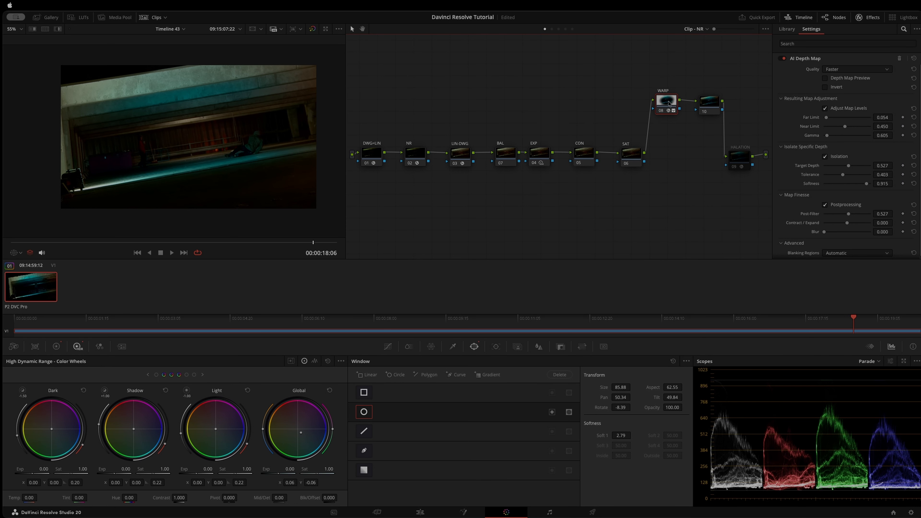
right_click(669, 103)
mouse_move(707, 180)
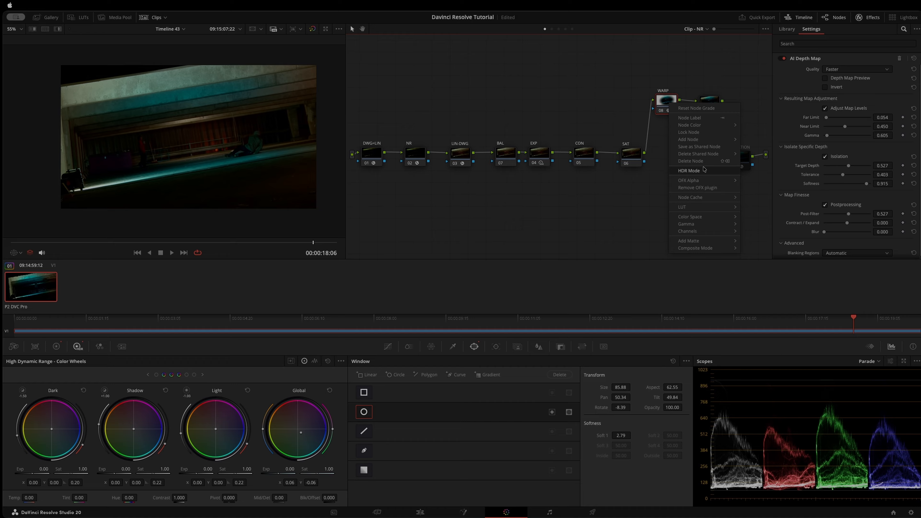
click(650, 195)
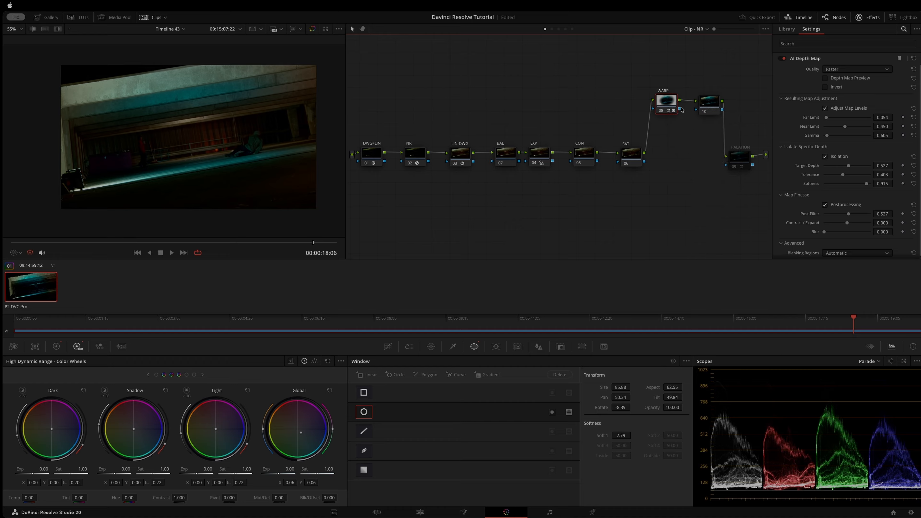
drag(714, 102, 714, 107)
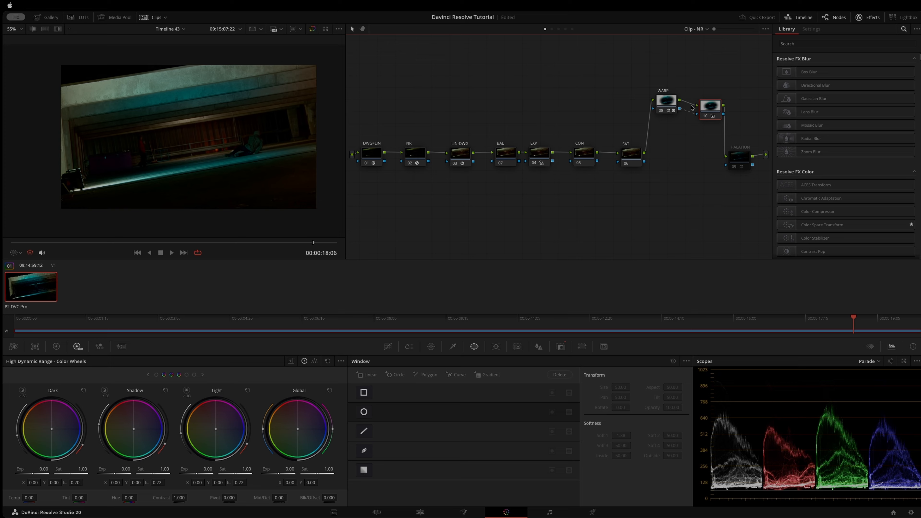
drag(713, 107, 711, 109)
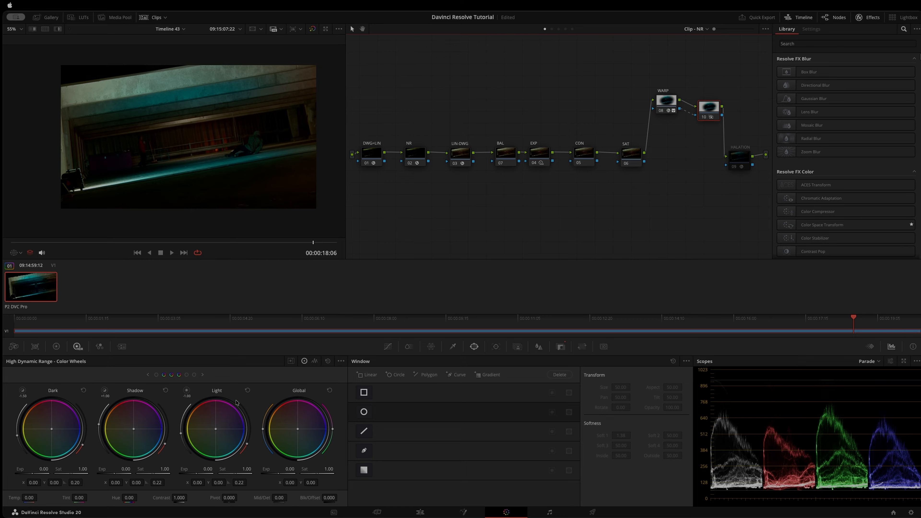
Shift node 10's HDR Global color balance to X -0.21, Y 0.03 and invert its Key Input.
drag(308, 430, 298, 429)
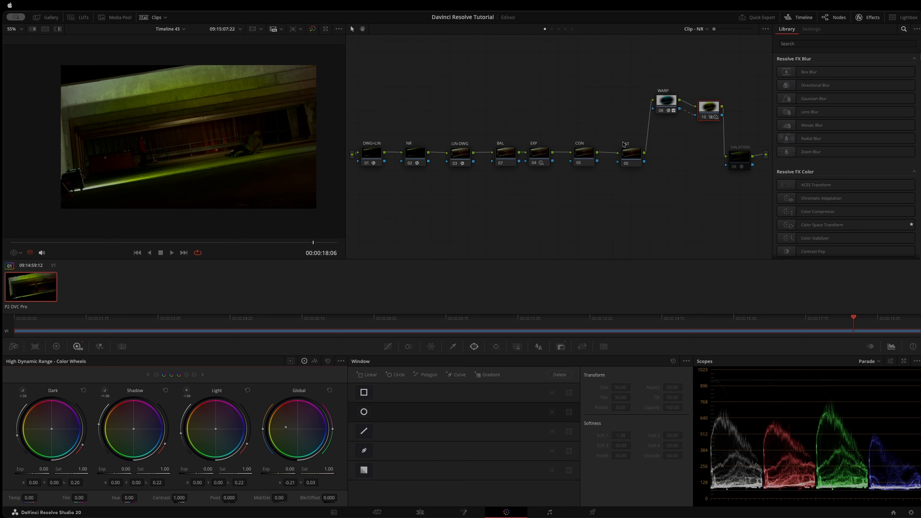
drag(712, 110, 716, 102)
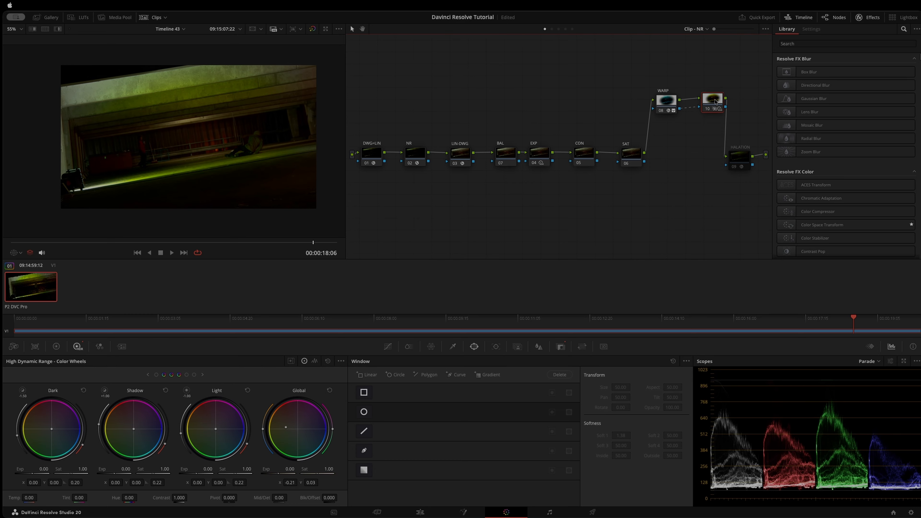
click(560, 347)
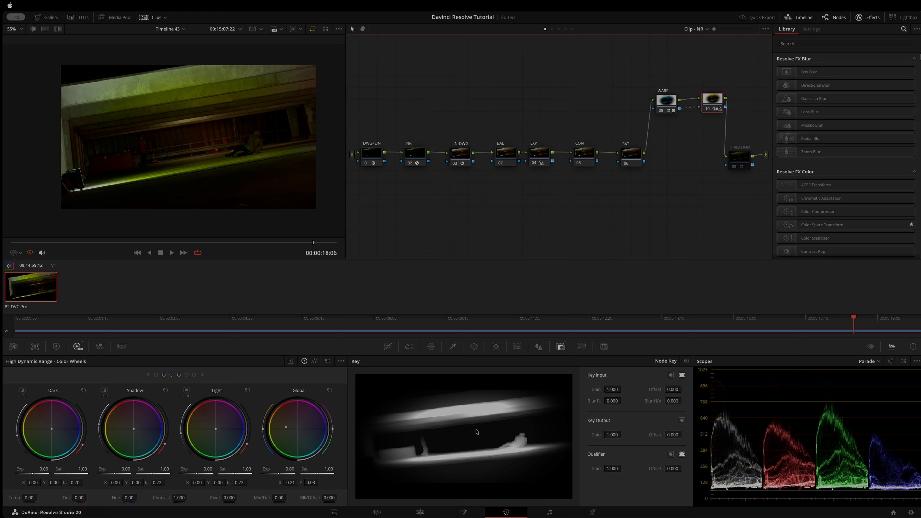
click(670, 375)
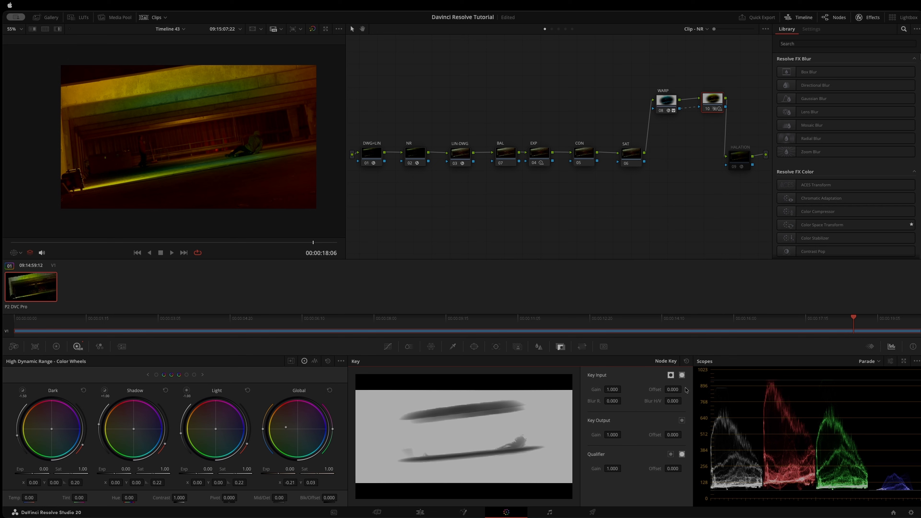
Set the WARP depth map's Target Depth to 0.302 and reconnect its key output to node 10's alpha input.
drag(714, 108, 667, 102)
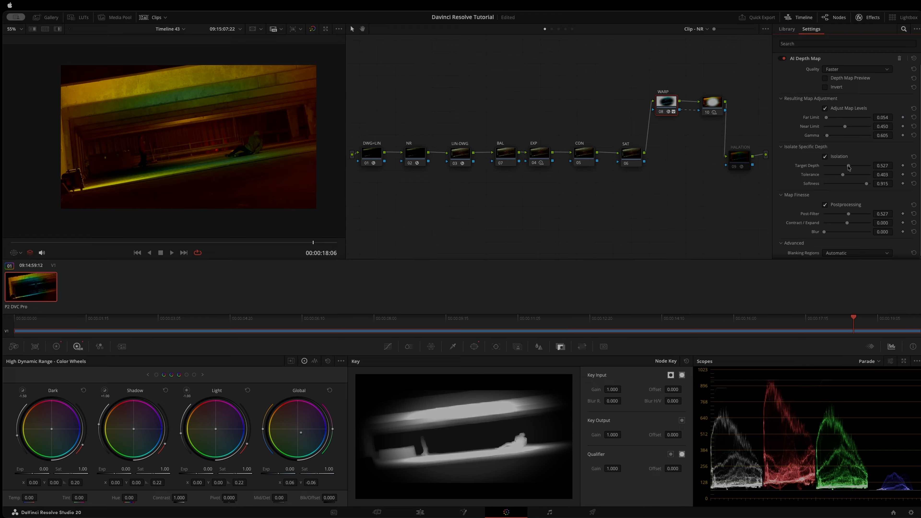
drag(848, 166, 838, 193)
drag(678, 114, 697, 110)
click(709, 108)
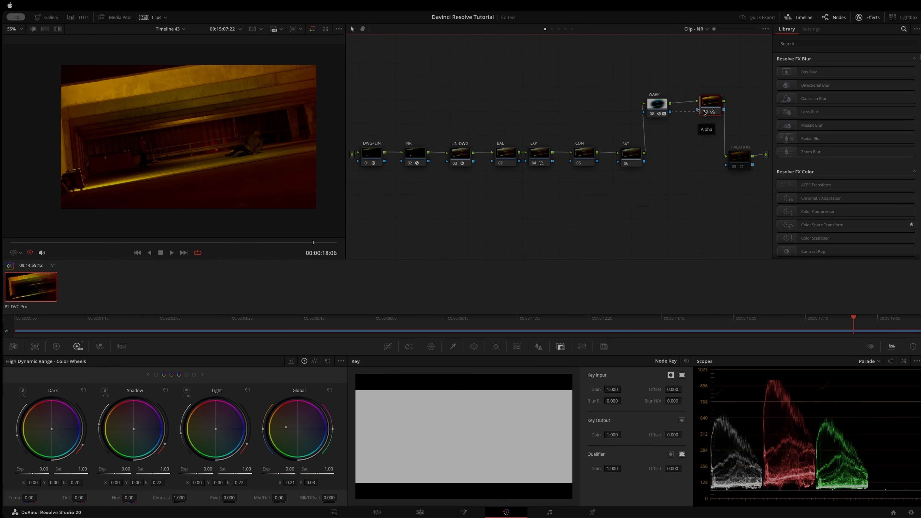
right_click(659, 106)
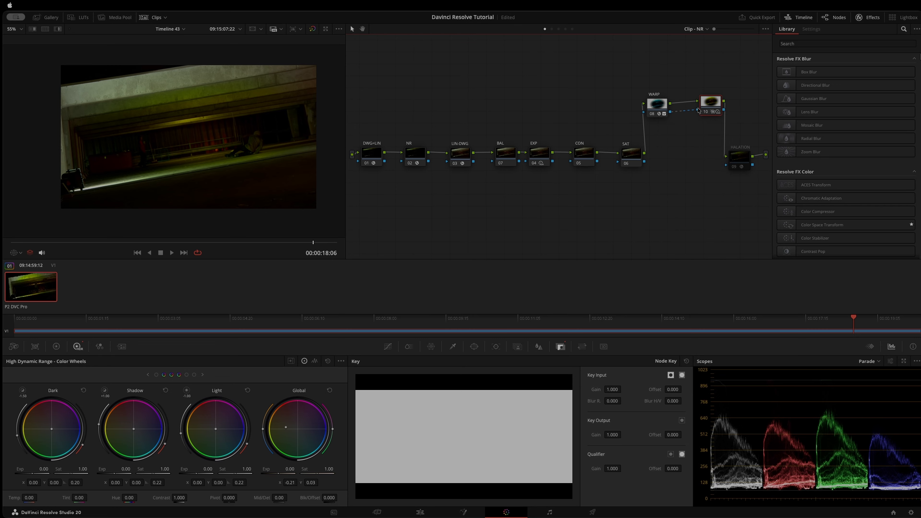
drag(711, 105, 710, 104)
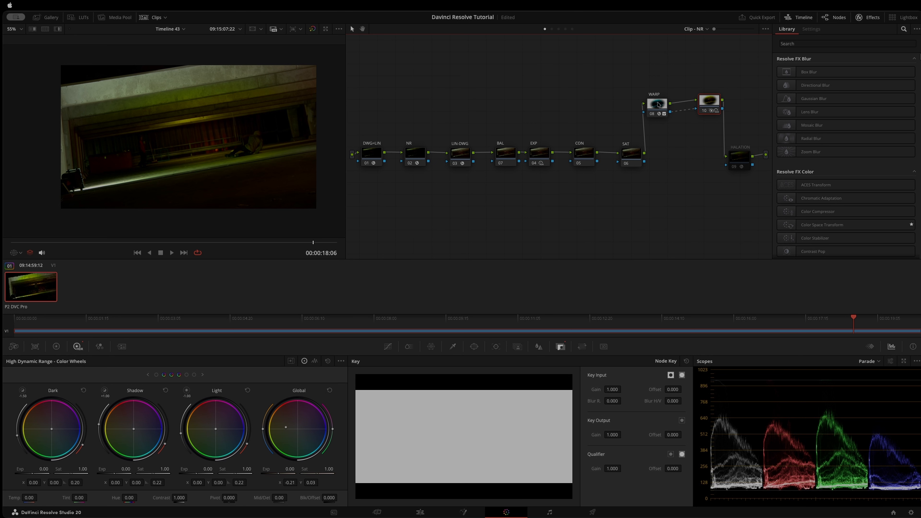
Sweep the WARP depth map's Target Depth up and down, ending at 0.194.
click(666, 107)
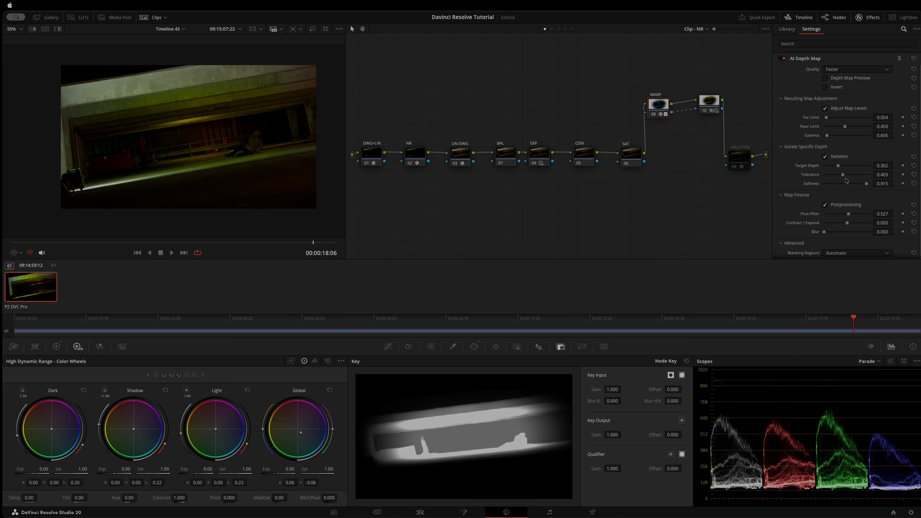
drag(839, 166, 862, 194)
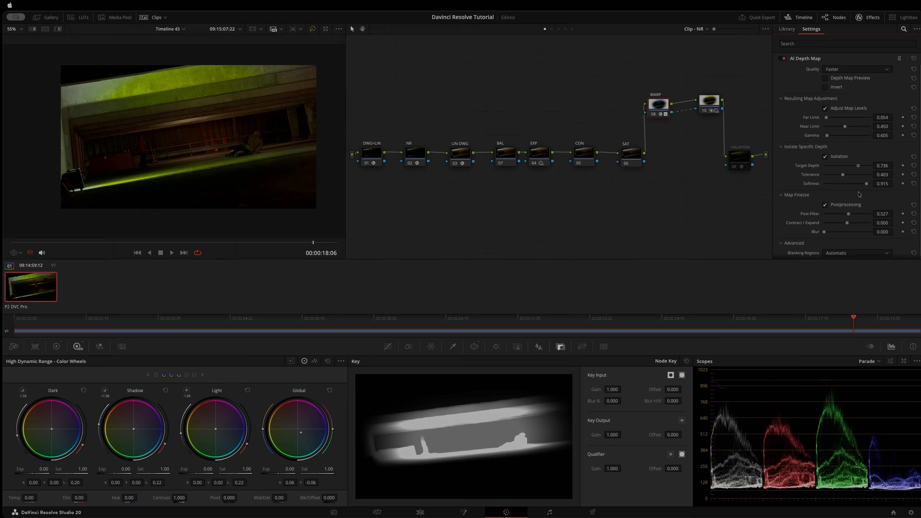
drag(709, 101, 705, 109)
click(658, 105)
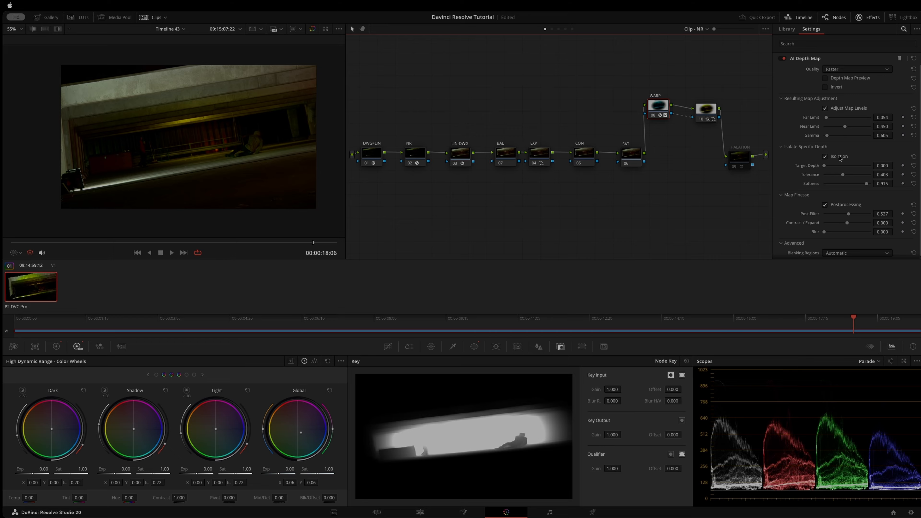
drag(824, 166, 833, 191)
drag(661, 115, 660, 114)
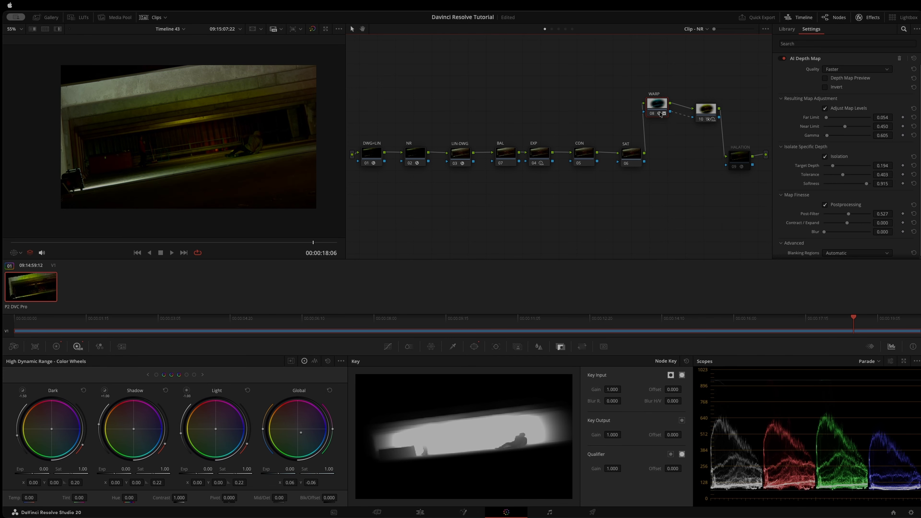
Switch off Use For Mixing in the WARP node's OFX Alpha and compare the keys of WARP and node 10.
right_click(657, 104)
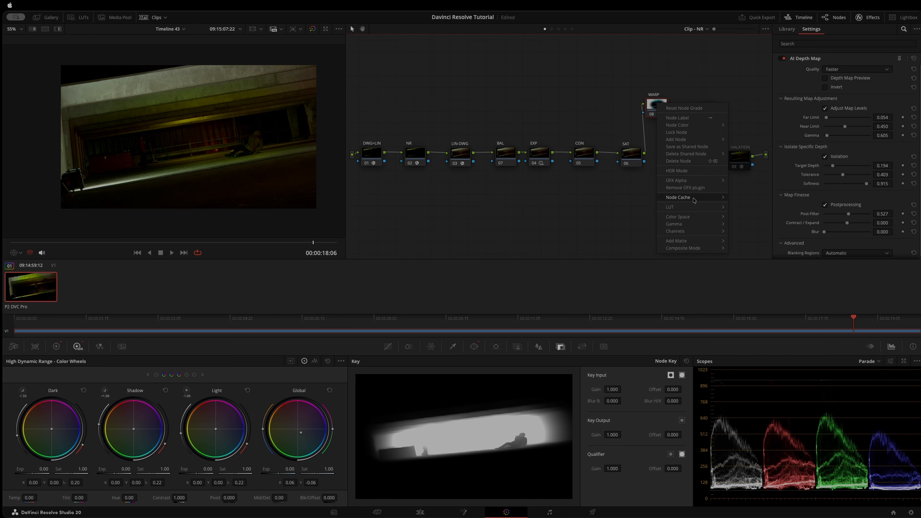
click(744, 185)
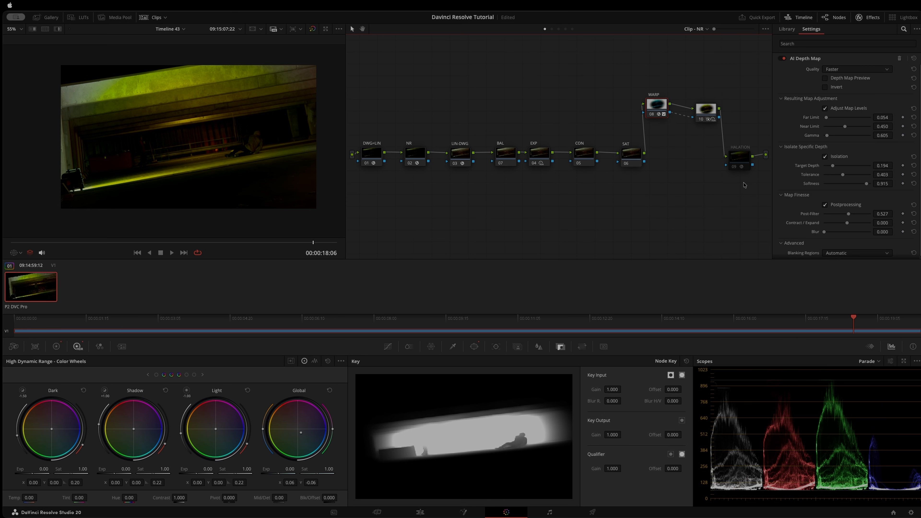
drag(705, 109, 718, 103)
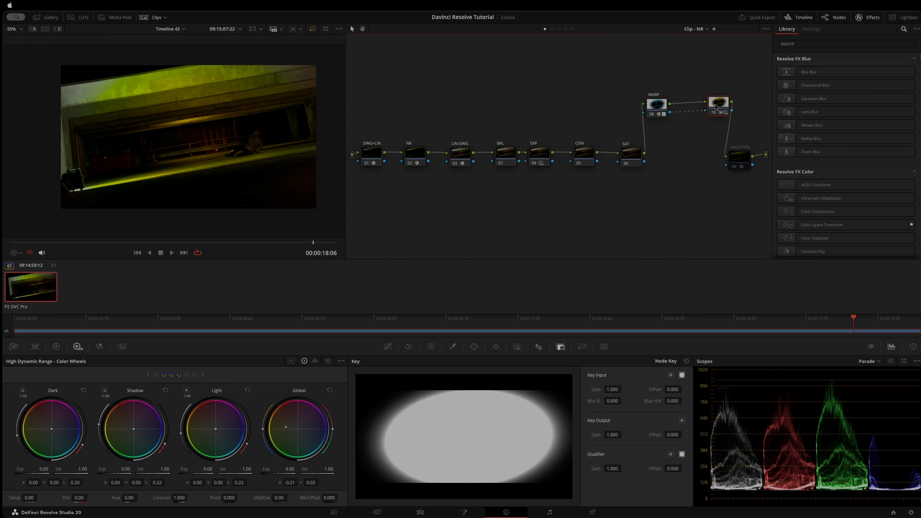
drag(658, 105, 666, 102)
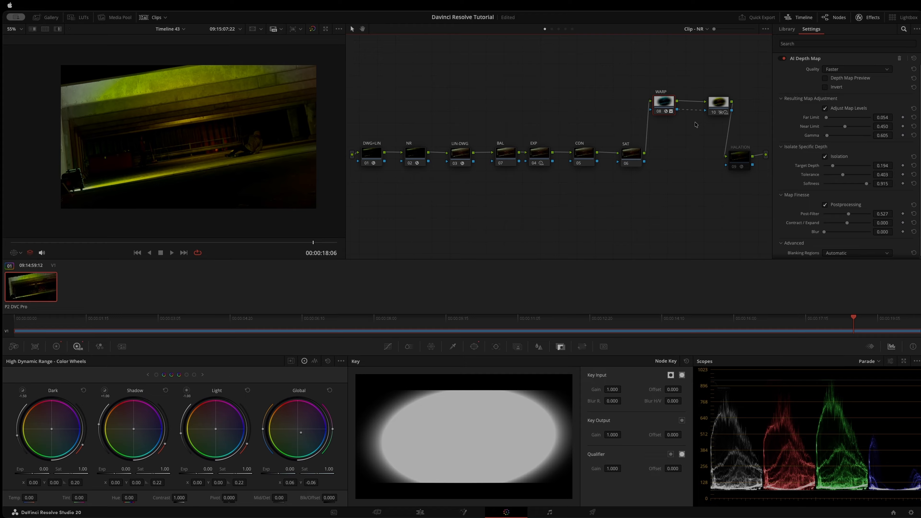
drag(715, 102, 663, 101)
Switch Use For Mixing back on in the WARP node's OFX Alpha and check both nodes' keys.
right_click(662, 101)
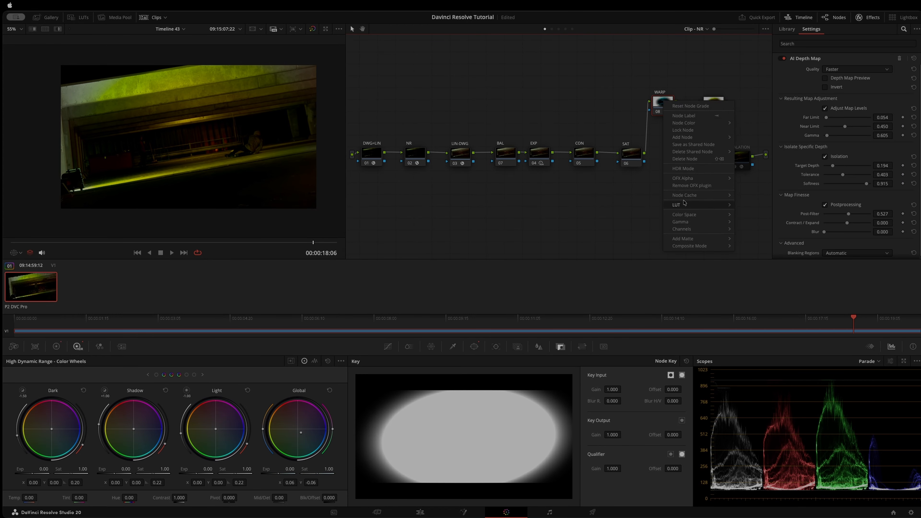
mouse_move(693, 178)
click(756, 188)
click(715, 106)
click(662, 102)
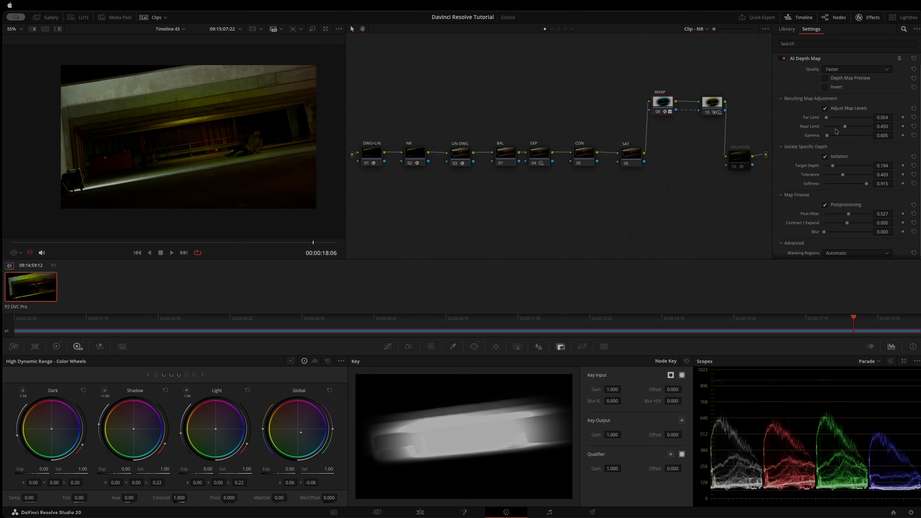
Set the WARP depth map's Target Depth to 0.388 and its HDR Global color balance to X 0.01, Y 0.01.
mouse_move(836, 169)
mouse_down()
mouse_move(875, 173)
mouse_move(801, 176)
mouse_move(823, 178)
mouse_up()
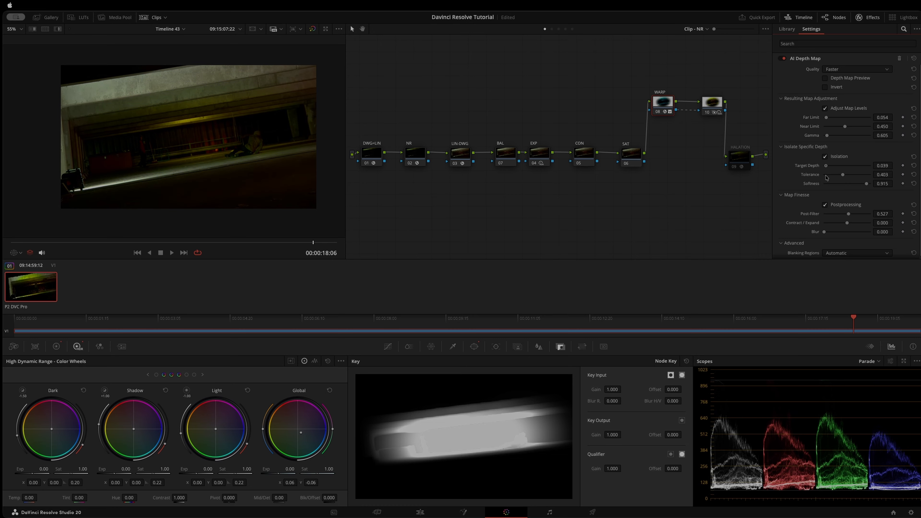
drag(761, 180, 842, 175)
drag(668, 104, 665, 104)
drag(293, 435, 292, 430)
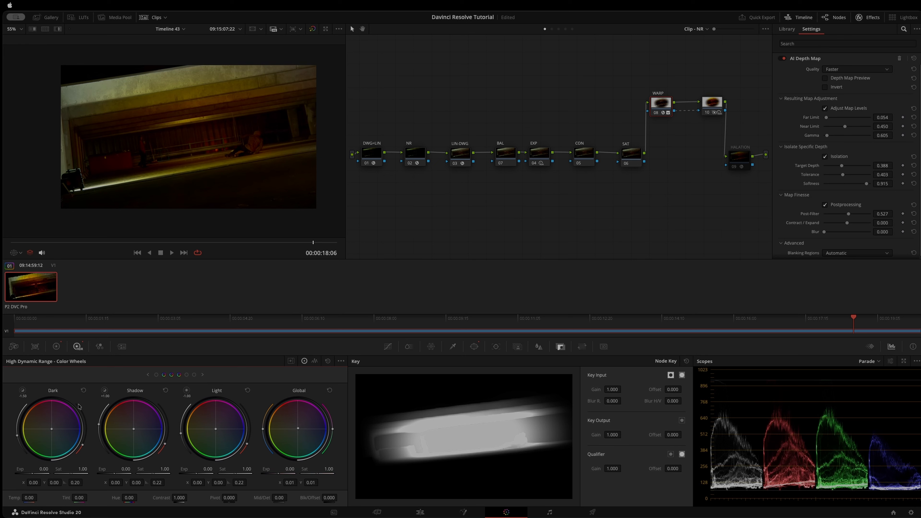
Adjust the WARP node's primaries Gain to 1.23 and shape its custom curve with lowered shadows and raised lower midtones.
click(56, 346)
drag(204, 432, 204, 397)
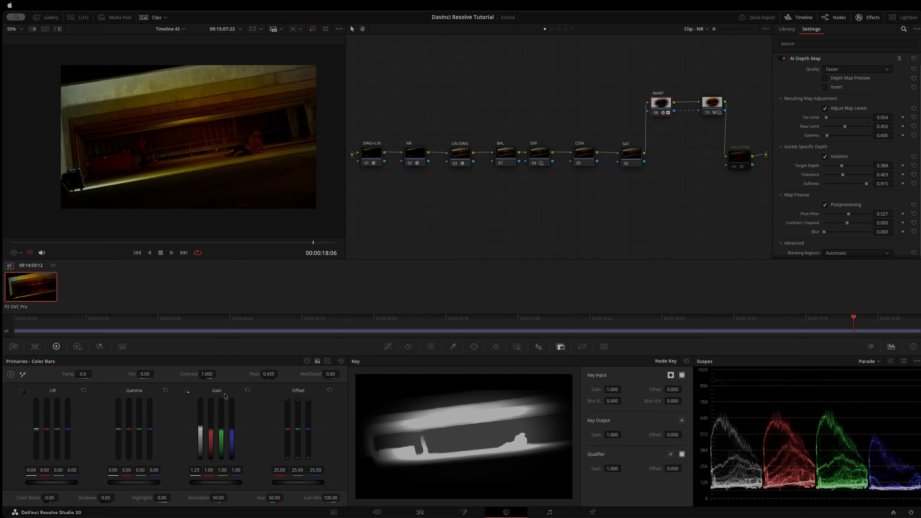
click(388, 347)
mouse_move(422, 460)
mouse_down()
mouse_move(421, 435)
mouse_move(421, 450)
mouse_up()
drag(383, 477, 380, 487)
drag(421, 450, 420, 451)
Set the WARP depth map's Target Depth to 1.000 and select node 10.
drag(669, 111, 672, 112)
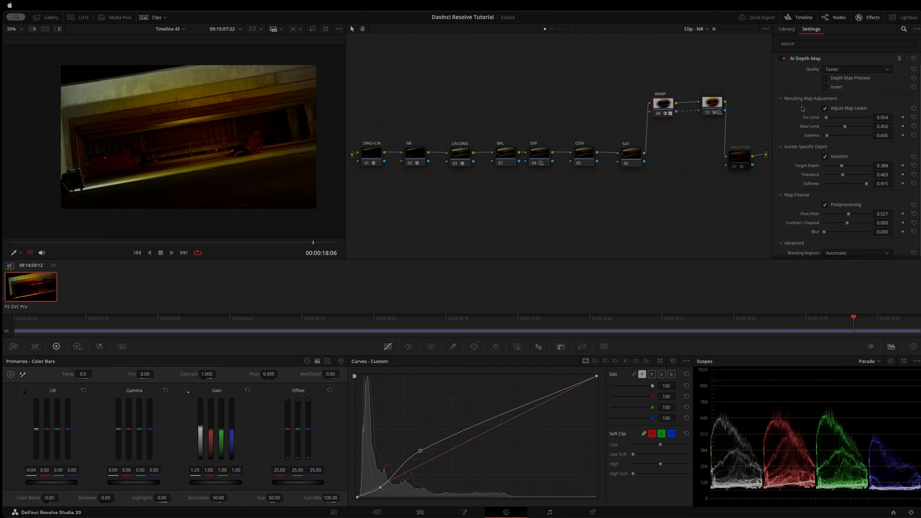
drag(833, 167, 877, 175)
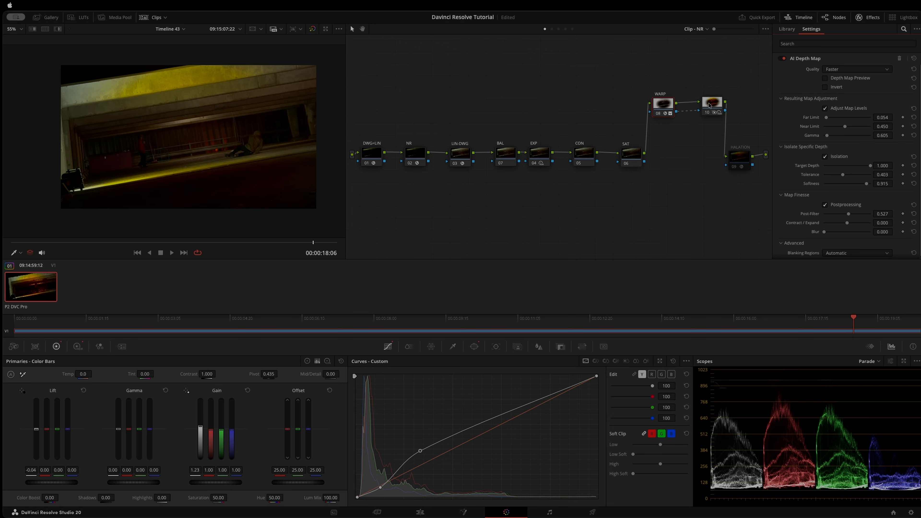
click(706, 108)
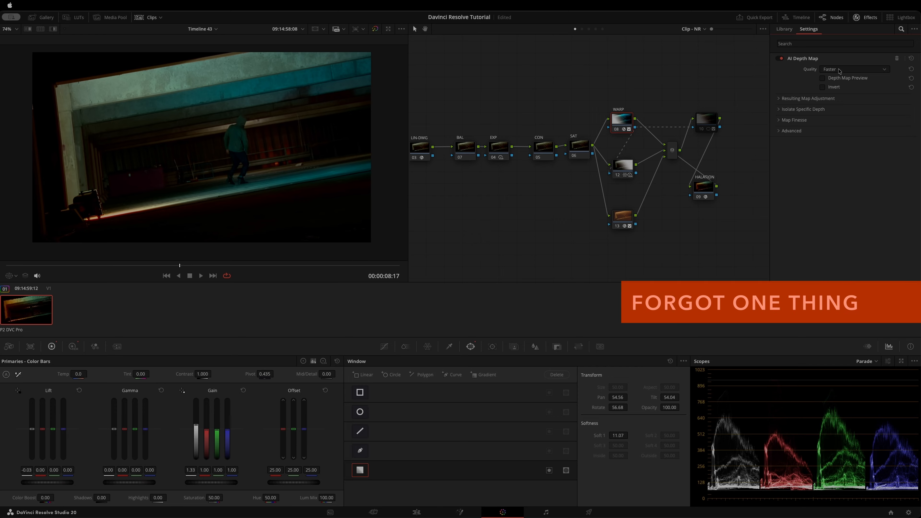
Review the AI Depth Map's Quality choices, keep Faster, and expand its Resulting Map Adjustment settings.
click(841, 72)
click(833, 80)
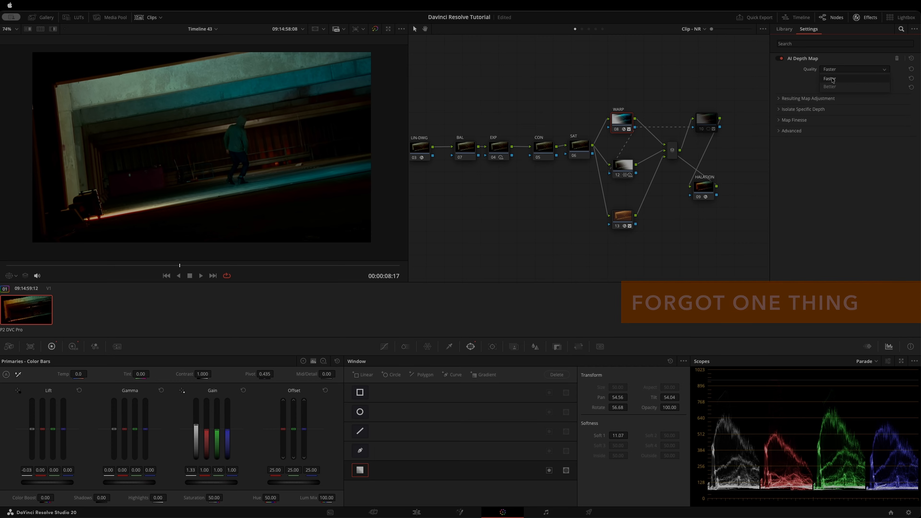
click(779, 98)
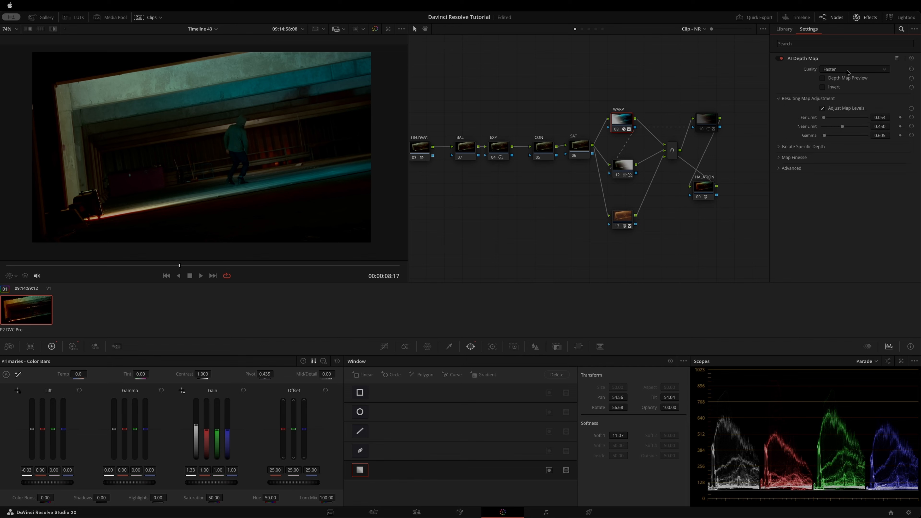
Switch the AI Depth Map's Quality between Faster and Better, finishing on Better.
click(850, 71)
click(839, 80)
click(857, 73)
click(831, 87)
click(845, 68)
click(834, 78)
click(849, 69)
click(845, 87)
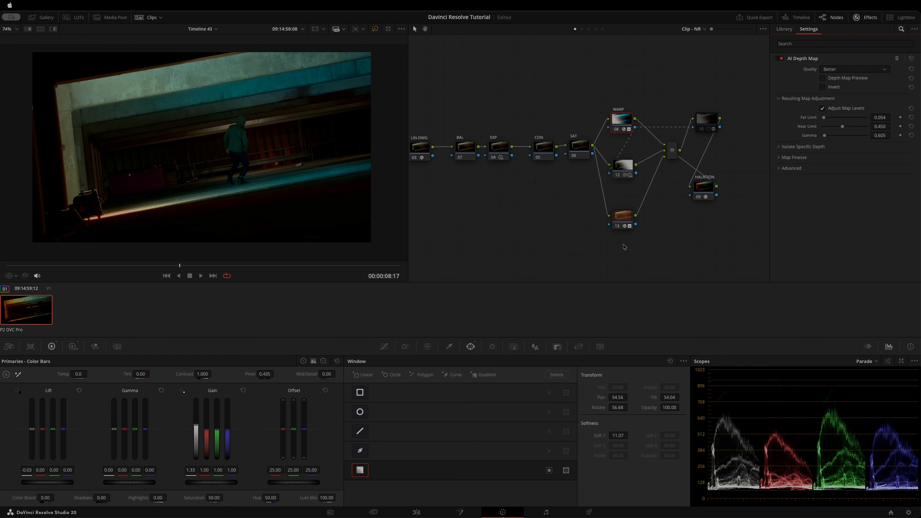